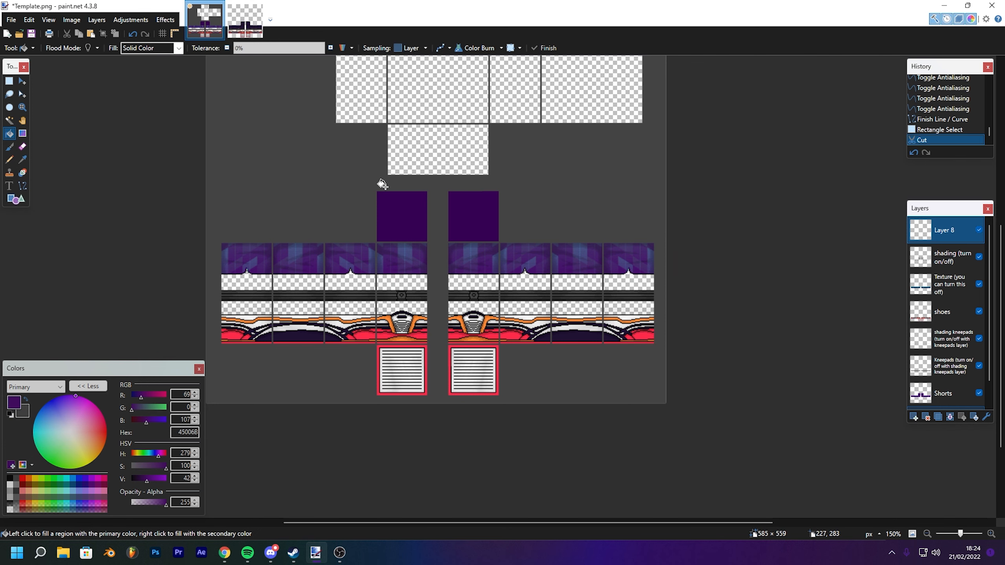
- Examine the pants template's leg and top panels across the canvas
scroll(382, 184, "up", 2, "ctrl")
scroll(403, 177, "down", 2)
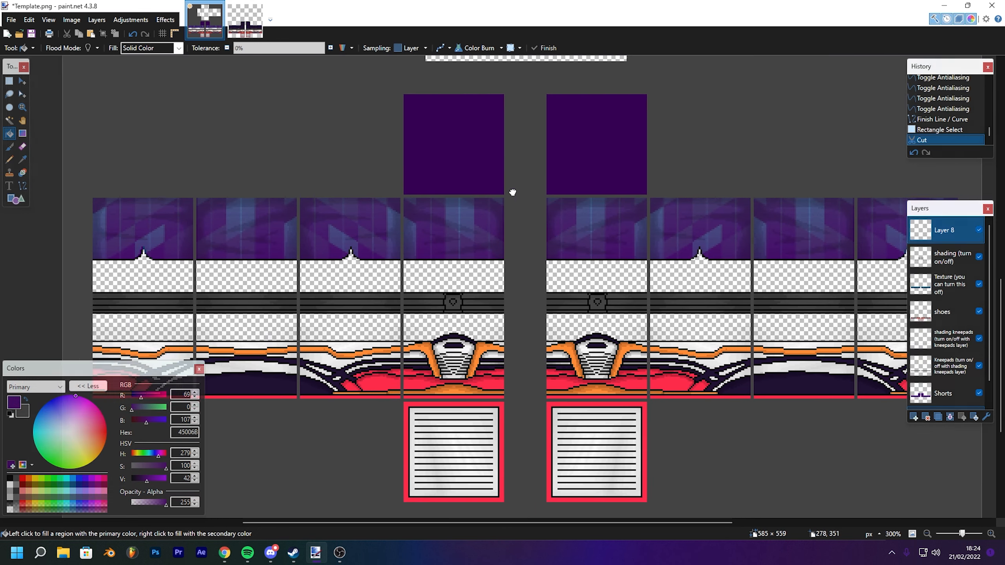
left_click_drag(512, 193, 517, 167)
left_click_drag(536, 206, 403, 222)
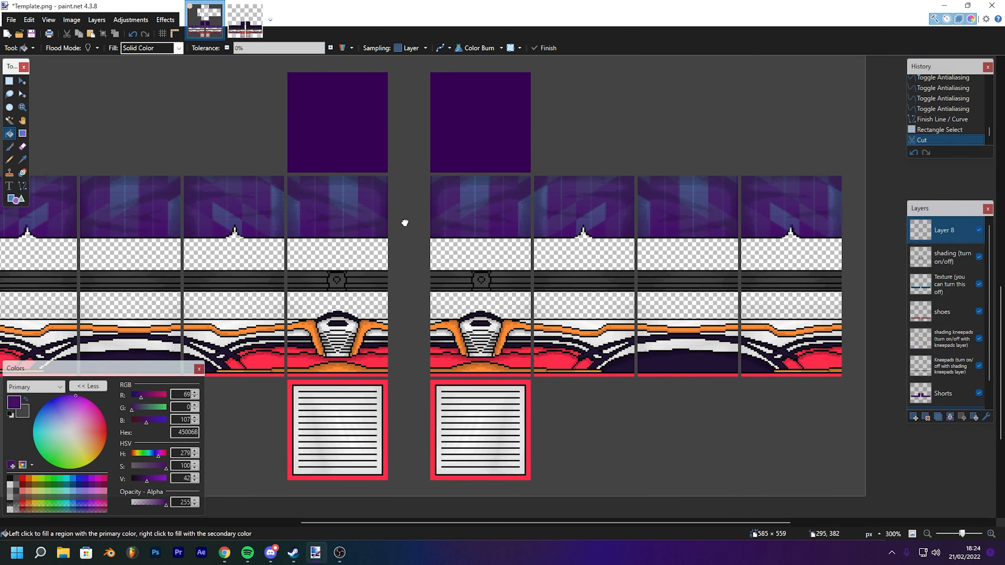
scroll(556, 248, "up", 2)
scroll(468, 173, "left", 3)
scroll(404, 168, "right", 3)
scroll(404, 168, "down", 1)
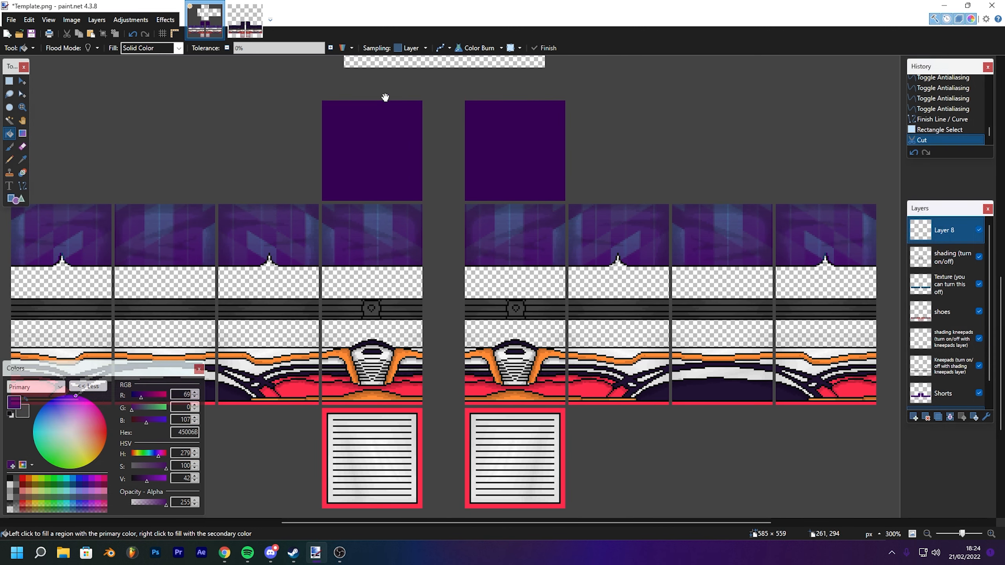
scroll(386, 99, "left", 2)
scroll(385, 99, "up", 1)
scroll(465, 191, "right", 2)
scroll(465, 191, "down", 2)
scroll(499, 134, "left", 1)
scroll(498, 135, "up", 1)
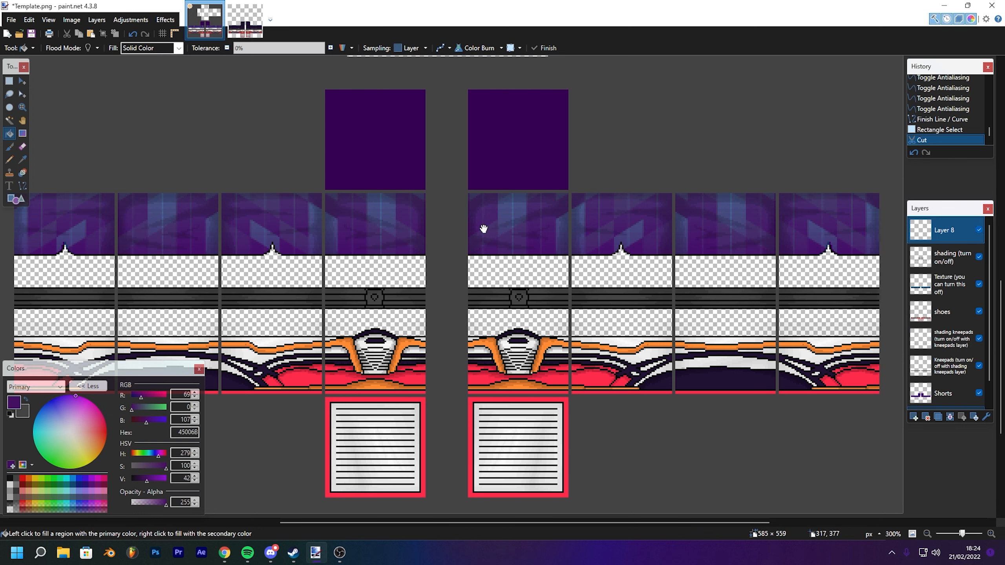
scroll(609, 224, "right", 3)
scroll(609, 224, "up", 1)
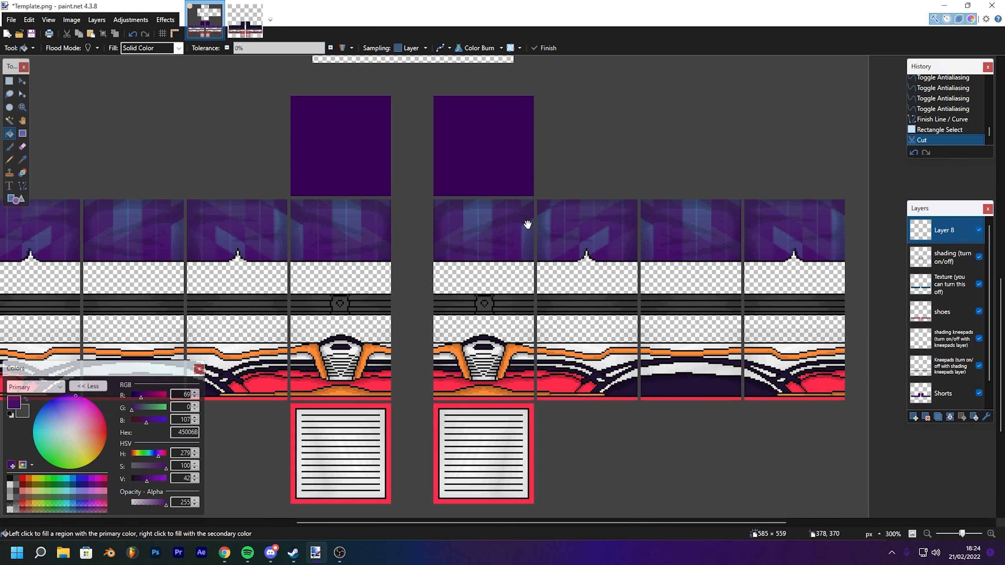
- Hide the Texture layer, toggling it and the shading layer on and off to compare
left_click_drag(572, 245, 617, 209)
left_click(978, 285)
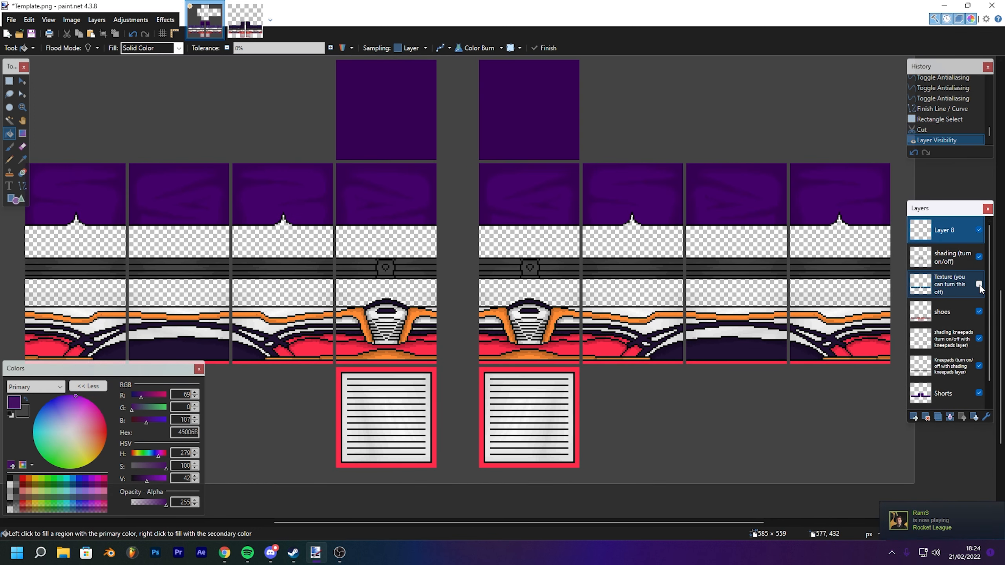
left_click(979, 284)
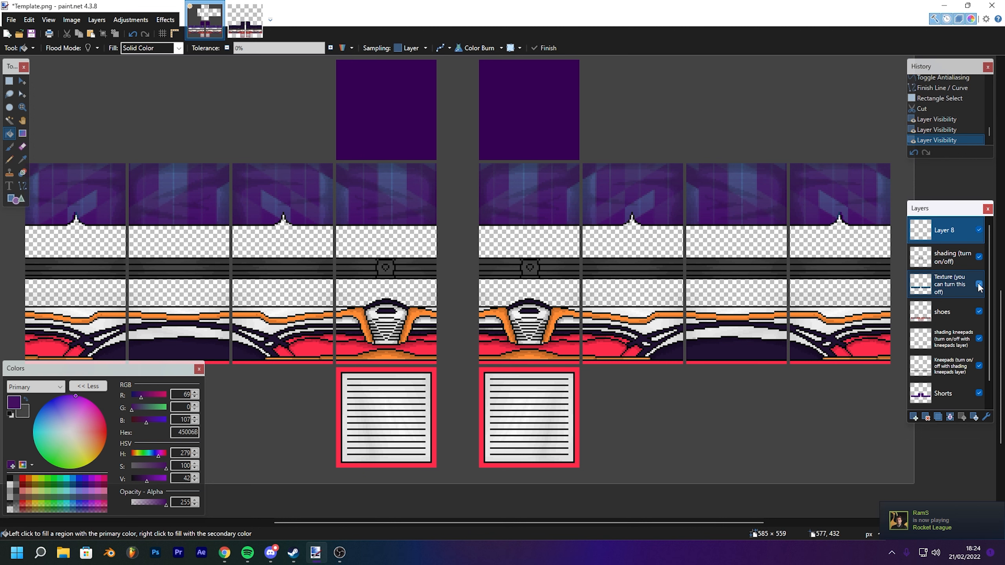
left_click(979, 284)
left_click(982, 265)
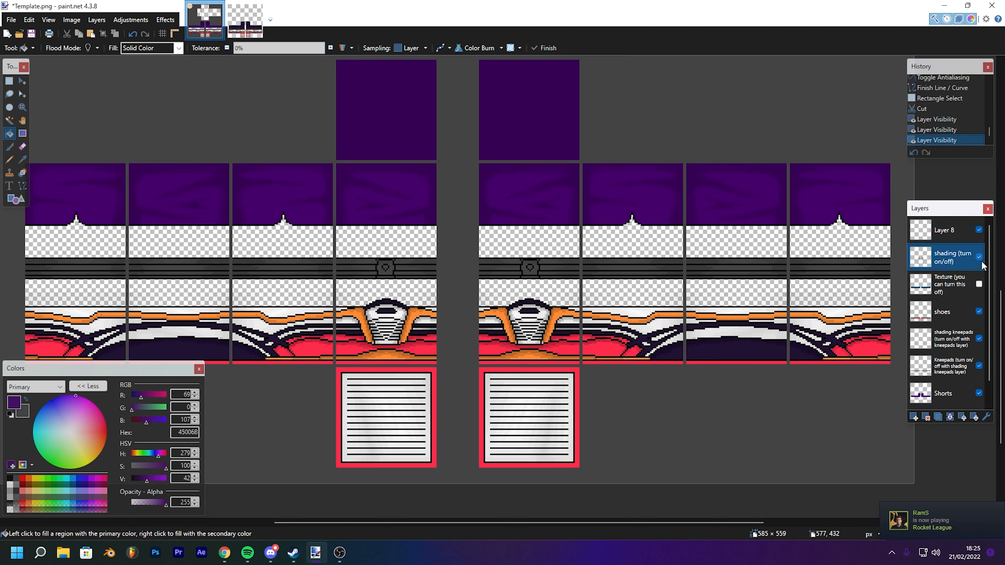
left_click(979, 257)
left_click(979, 257)
left_click(979, 257)
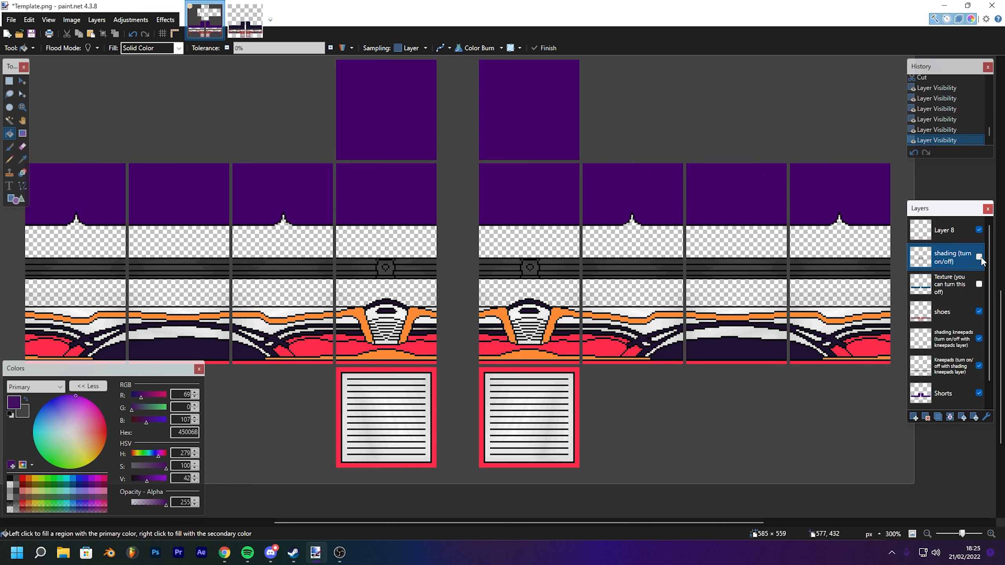
left_click(979, 257)
- Delete Layer 8 and toggle the kneepad and Texture layers off and back to compare
left_click(949, 231)
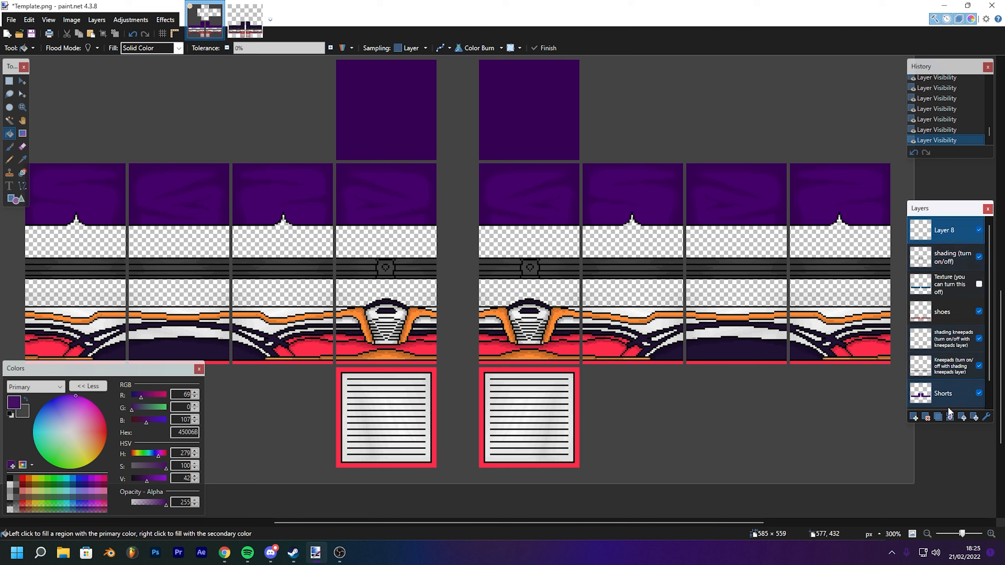
left_click(928, 417)
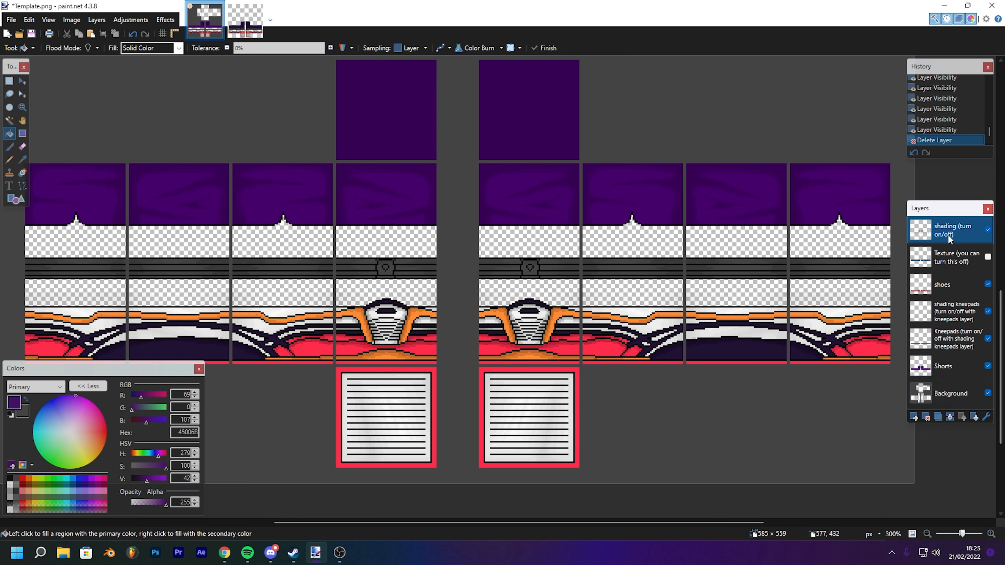
left_click(947, 321)
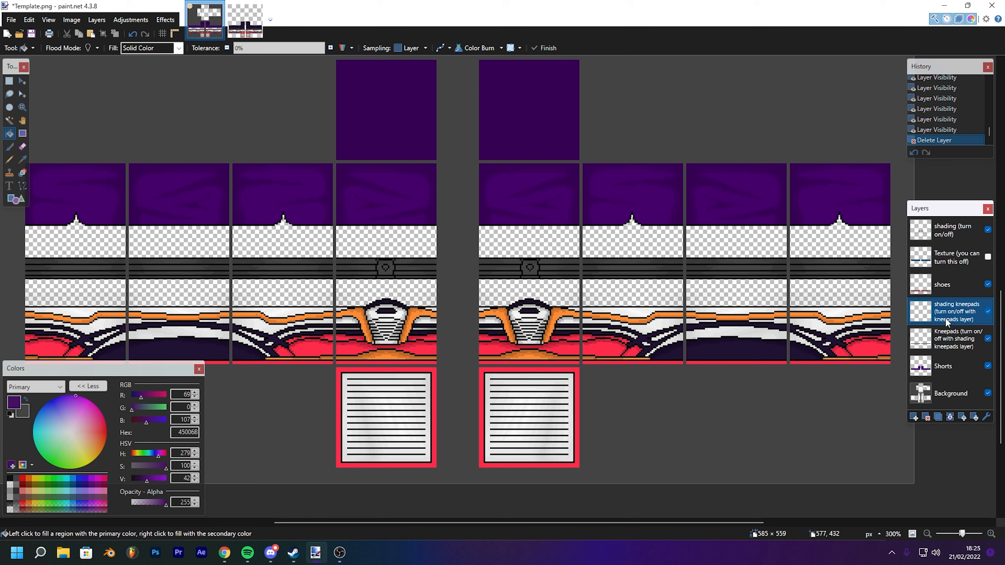
left_click(987, 312)
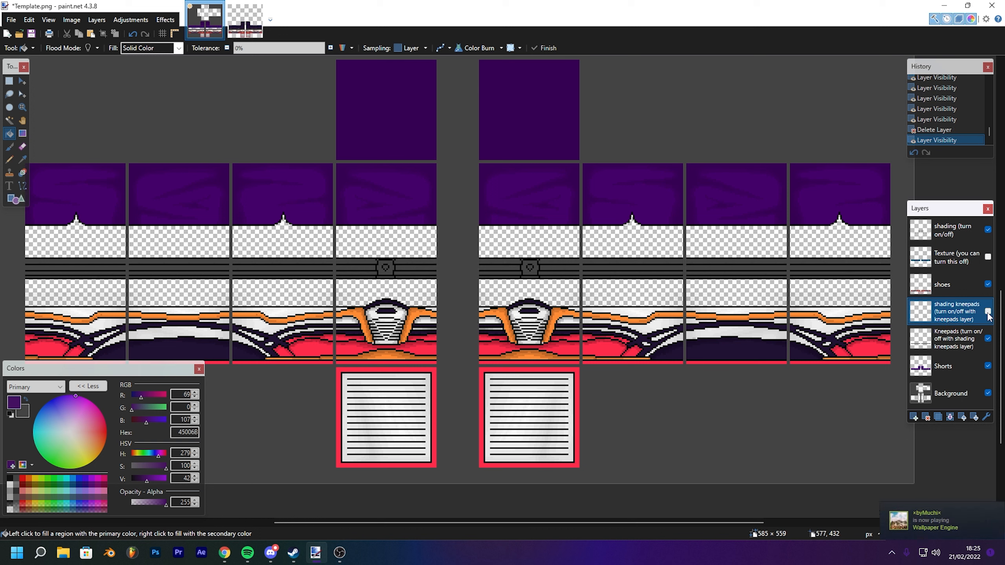
left_click(919, 343)
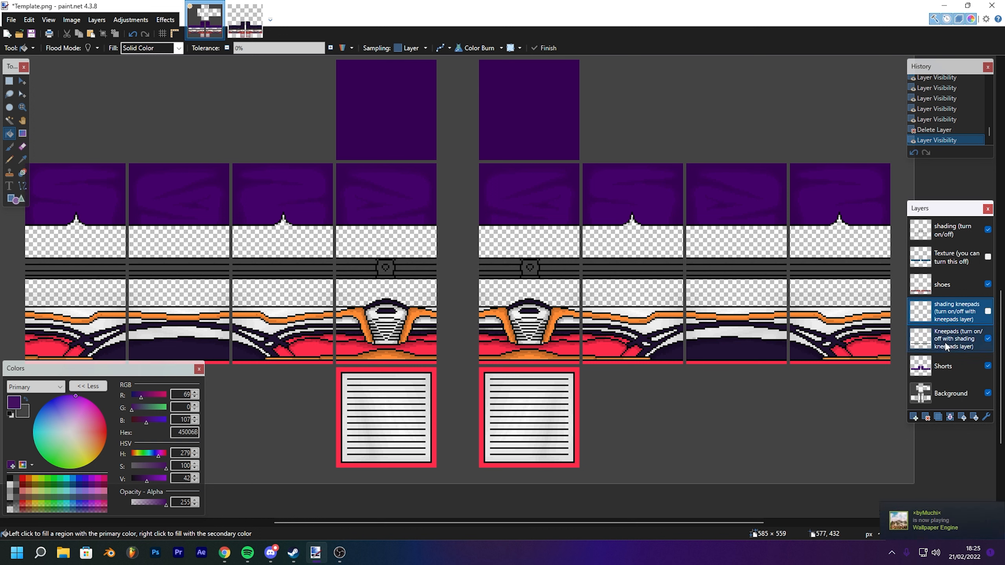
left_click(987, 338)
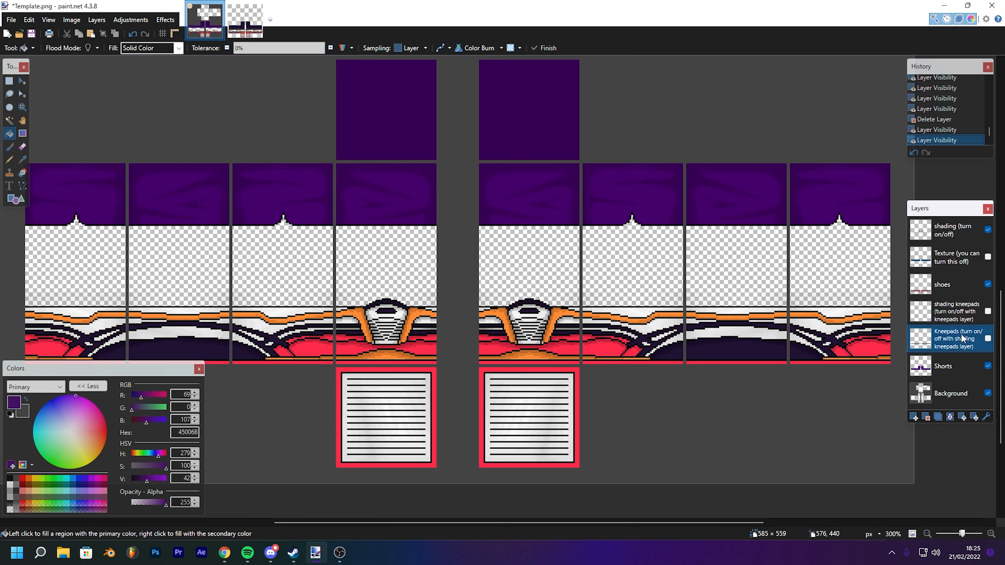
left_click(987, 339)
left_click(988, 312)
left_click(988, 257)
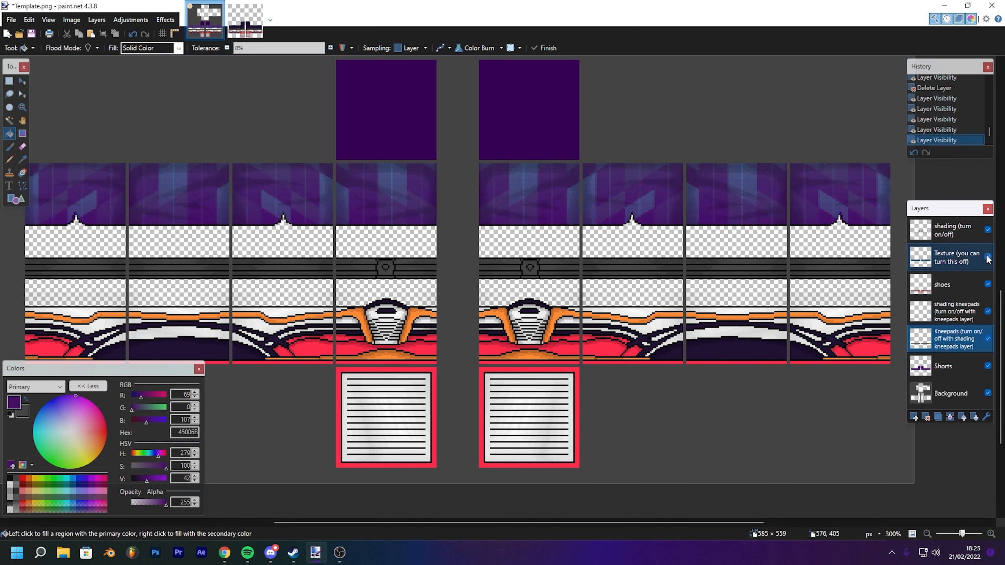
left_click(987, 257)
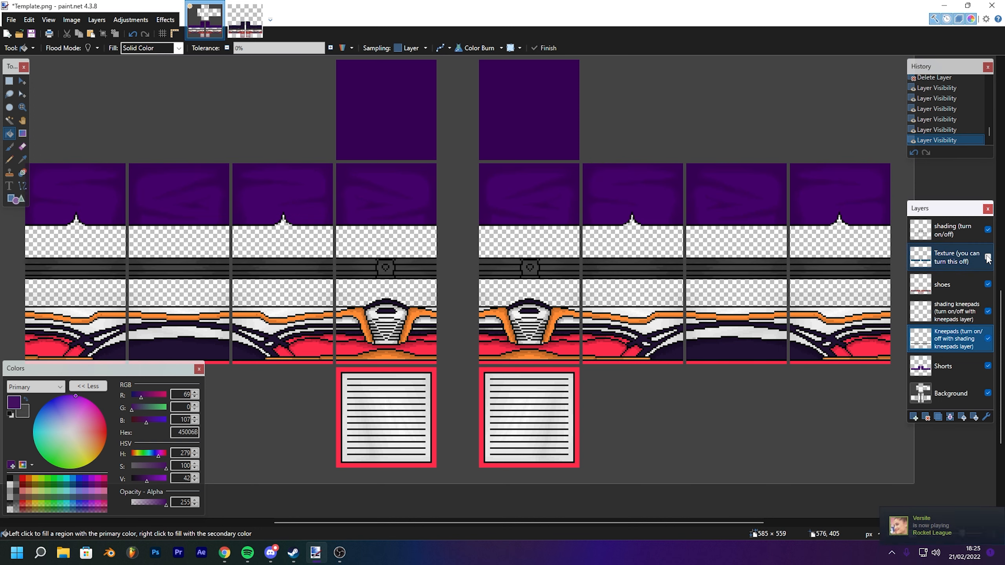
- With the Shorts layer active, pick a green primary colour of hex 00E068 on the colour wheel
left_click(950, 368)
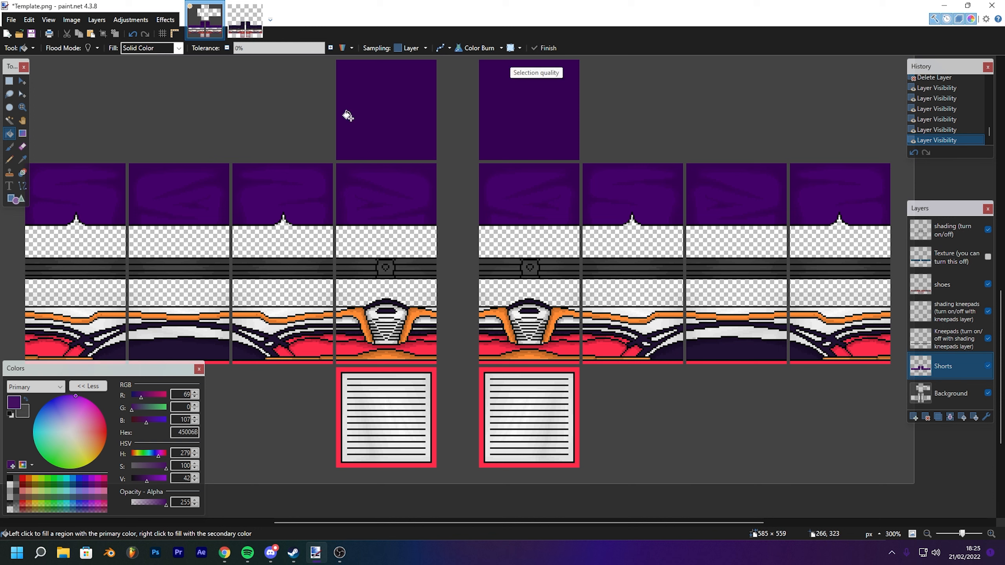
left_click_drag(107, 373, 468, 173)
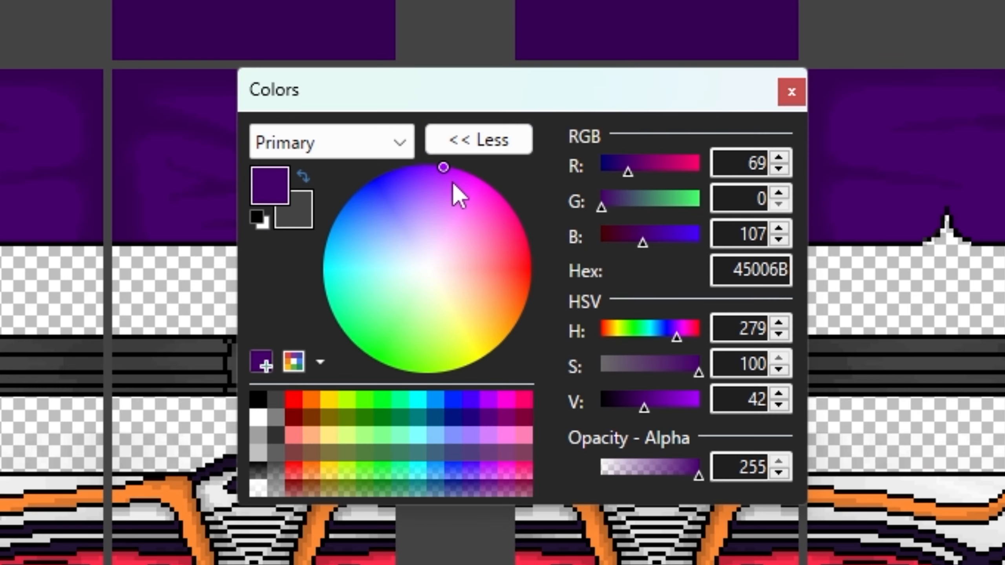
left_click(425, 208)
mouse_move(335, 233)
left_mouse_down()
mouse_move(498, 393)
mouse_move(422, 220)
mouse_move(346, 282)
mouse_move(332, 261)
left_mouse_up()
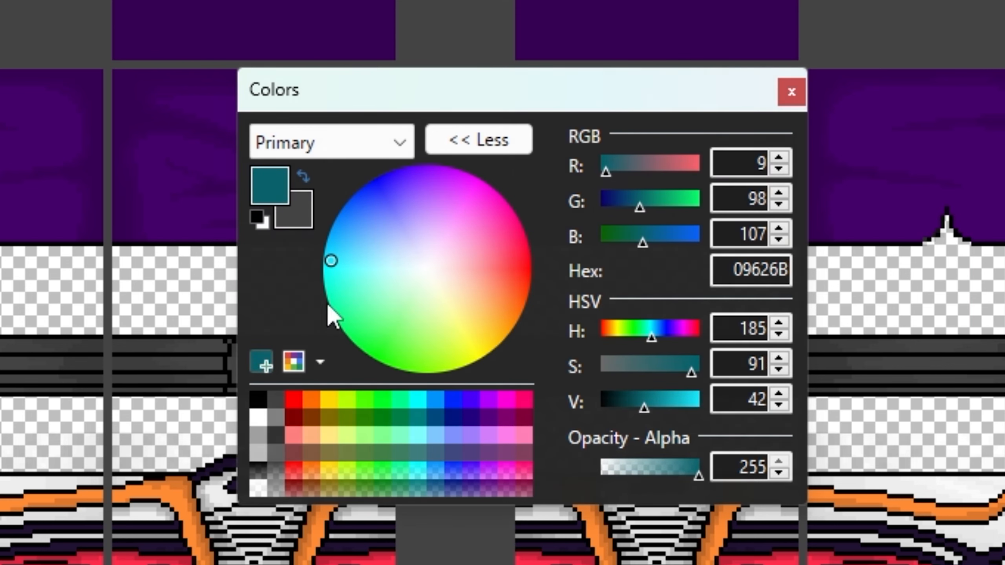
mouse_move(657, 402)
left_mouse_down()
mouse_move(717, 404)
mouse_move(656, 404)
left_mouse_up()
mouse_move(460, 186)
left_mouse_down()
mouse_move(498, 325)
mouse_move(475, 360)
left_mouse_up()
mouse_move(655, 408)
left_mouse_down()
mouse_move(697, 407)
mouse_move(687, 408)
left_mouse_up()
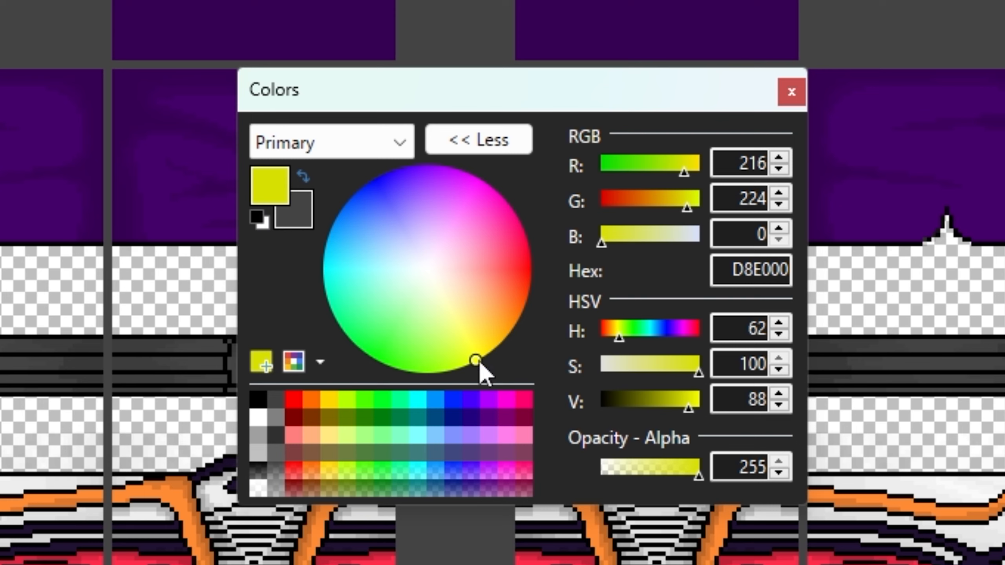
mouse_move(479, 360)
left_mouse_down()
mouse_move(392, 350)
mouse_move(339, 323)
left_mouse_up()
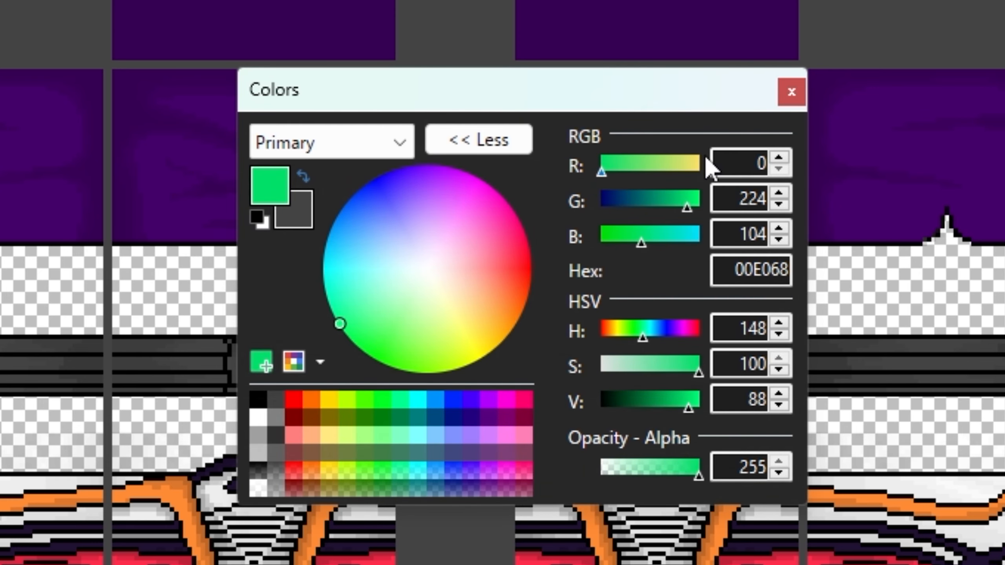
left_click(792, 92)
- Try paint-bucket filling a shorts panel and undo the fill
left_click(123, 108)
key("ctrl+z")
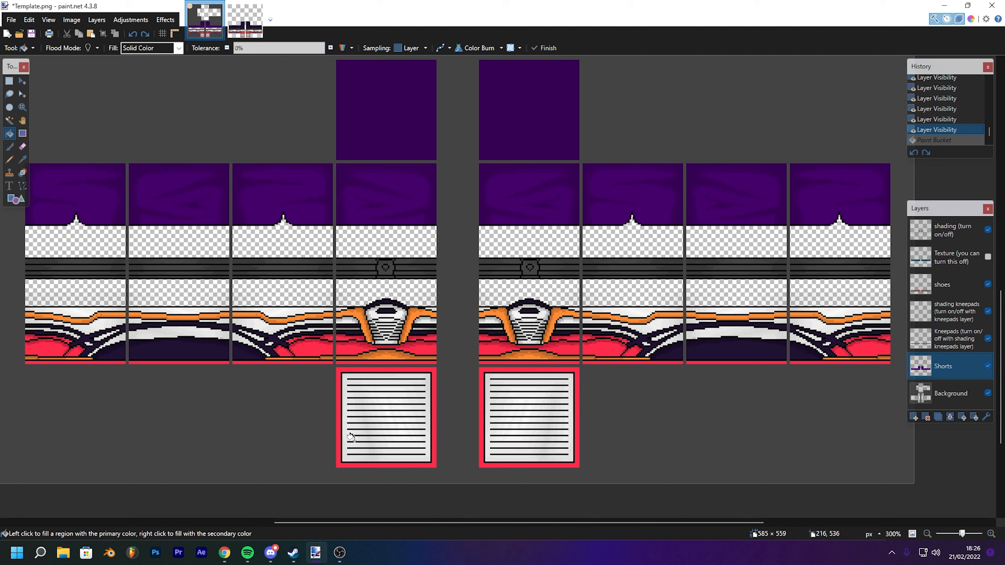
left_click(971, 18)
left_click_drag(489, 173, 160, 336)
left_click(403, 190)
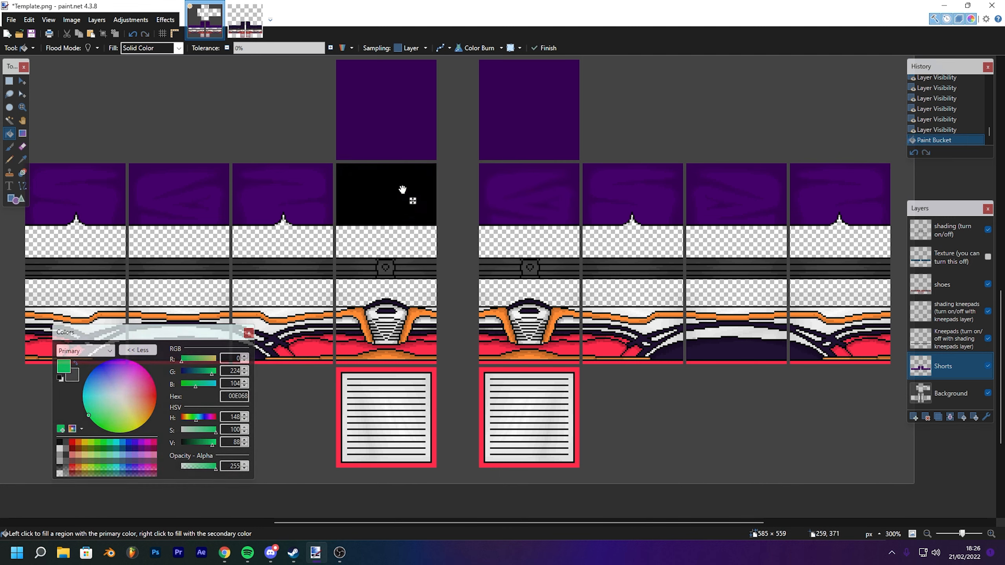
key("ctrl+z")
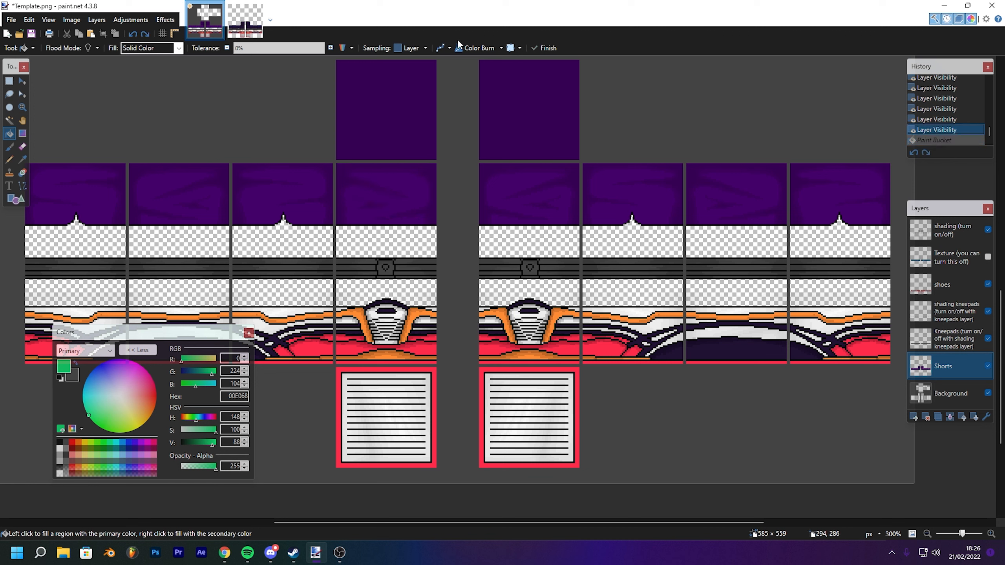
key("ctrl+y")
key("ctrl+z")
- Set the fill blending mode to Normal and fill the first front panel of the shorts green
left_click(474, 48)
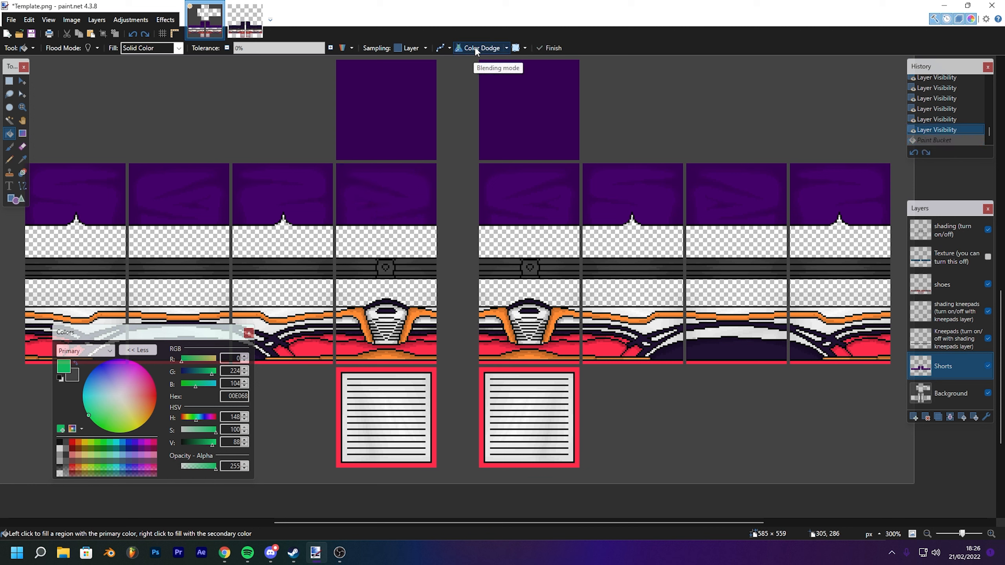
left_click(507, 48)
left_click(659, 101)
left_click(506, 49)
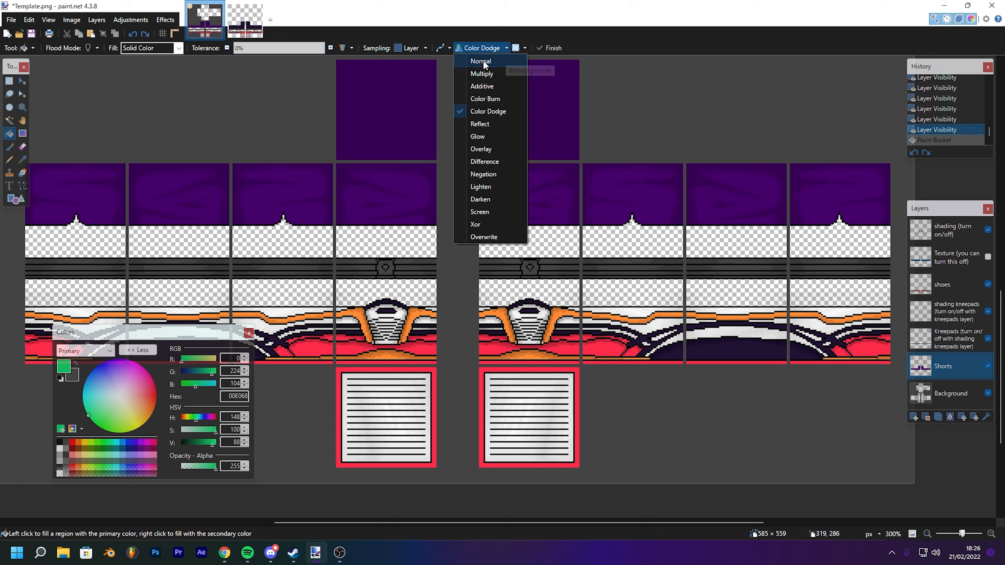
left_click(483, 62)
left_click(372, 190)
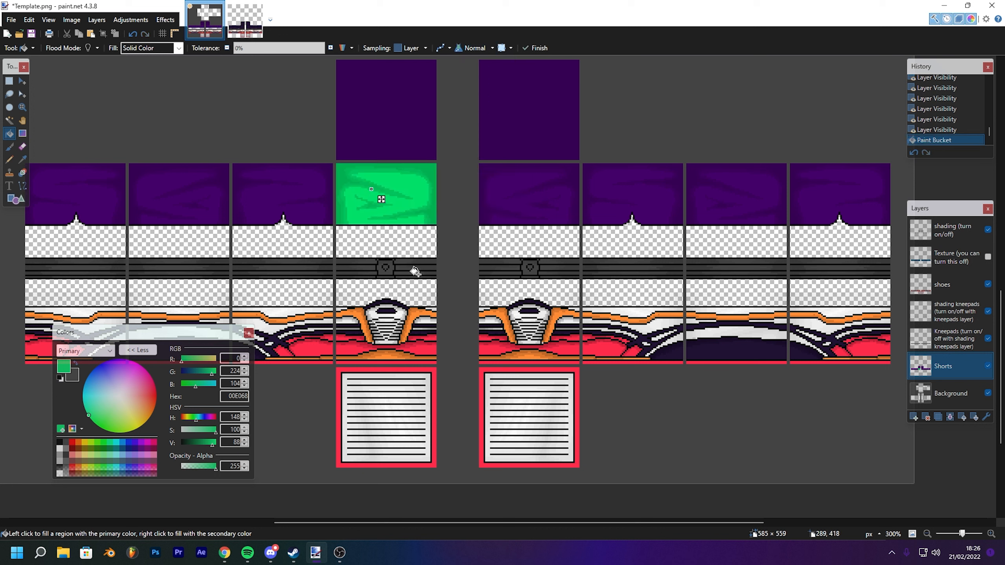
- Fill the remaining purple panels of the shorts on both legs with green
left_click(282, 180)
left_click(164, 192)
left_click(114, 186)
left_click(385, 111)
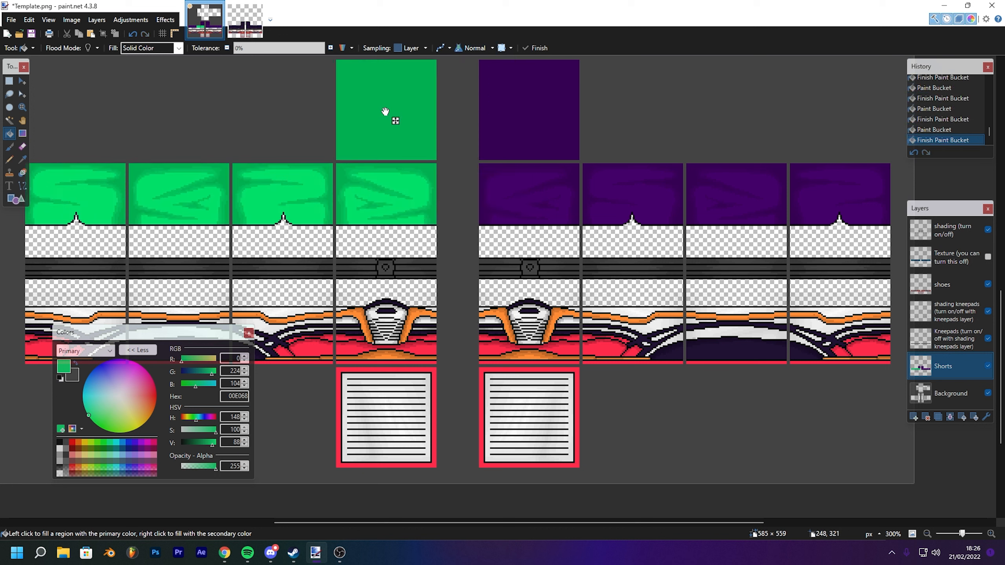
left_click(525, 128)
left_click(534, 196)
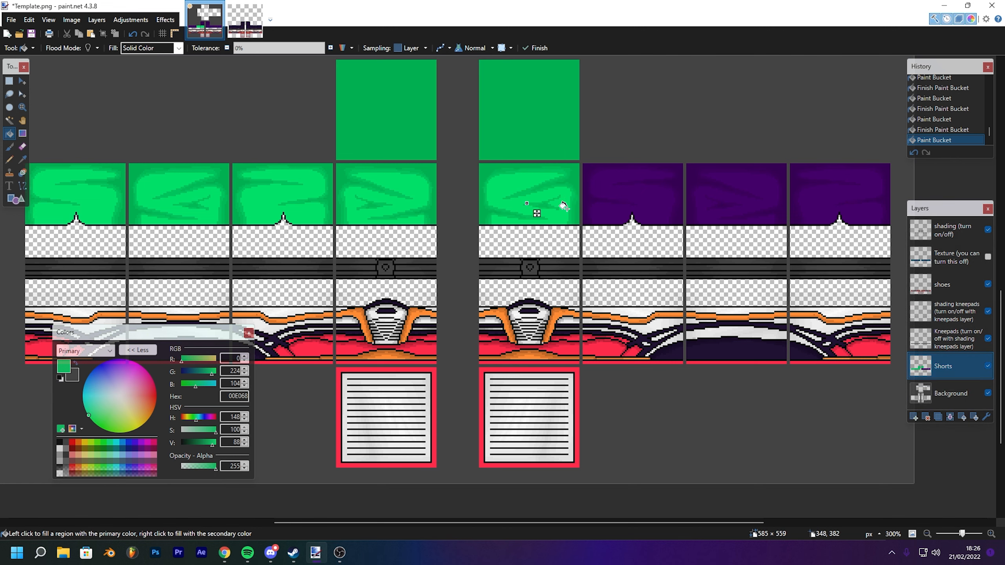
left_click(638, 194)
left_click(731, 197)
left_click(821, 192)
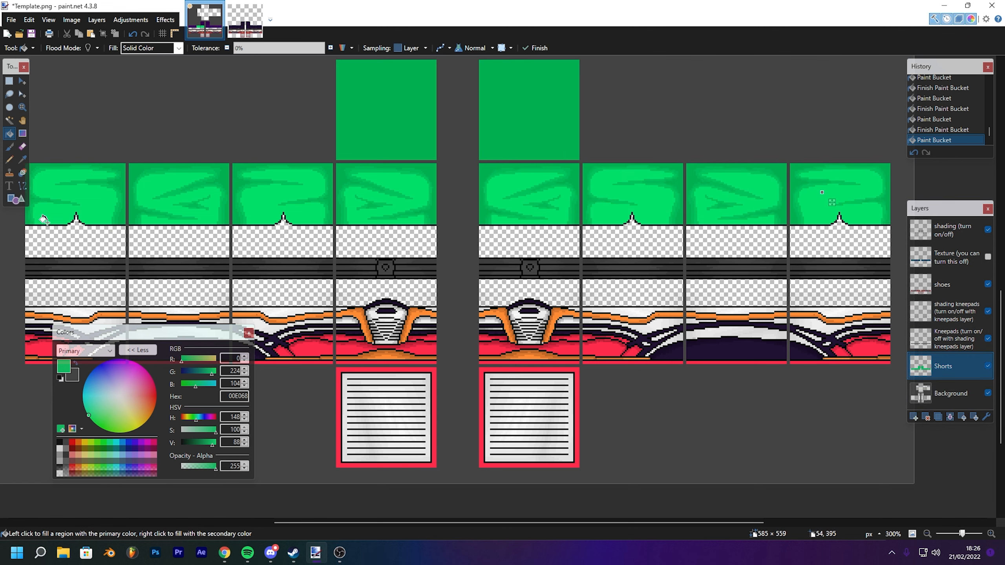
- Select the Pencil tool and hide the shading kneepads and Kneepads layers
left_click(9, 159)
left_click_drag(558, 178, 607, 178)
mouse_move(441, 166)
left_mouse_down()
mouse_move(475, 92)
mouse_move(475, 193)
mouse_move(492, 171)
left_mouse_up()
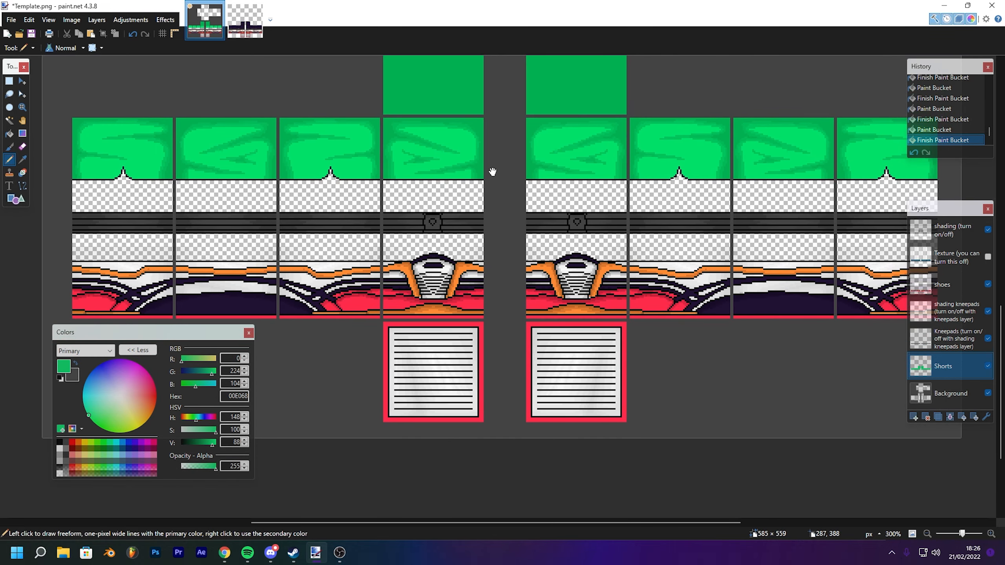
left_click_drag(550, 216, 578, 243)
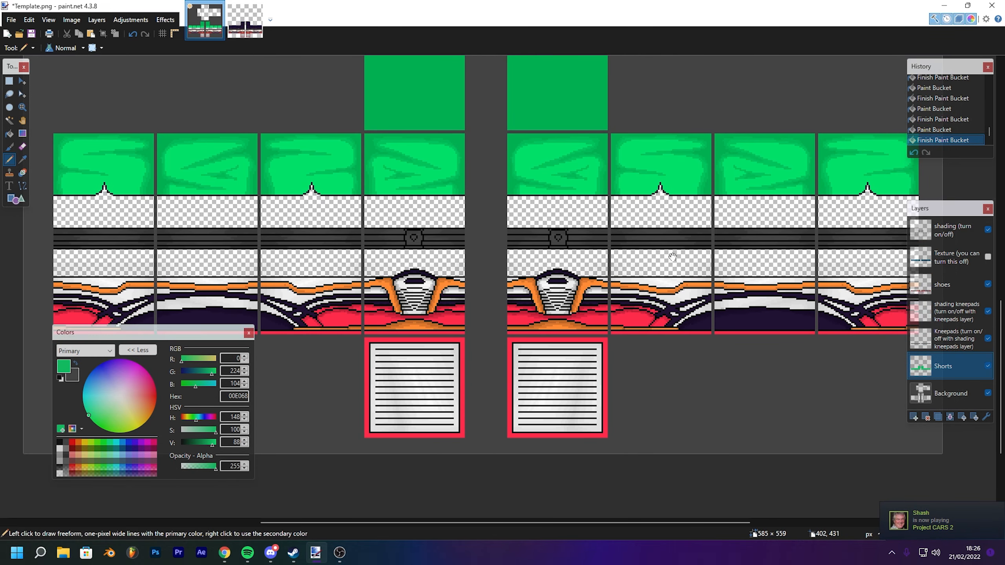
left_click(987, 311)
left_click(988, 338)
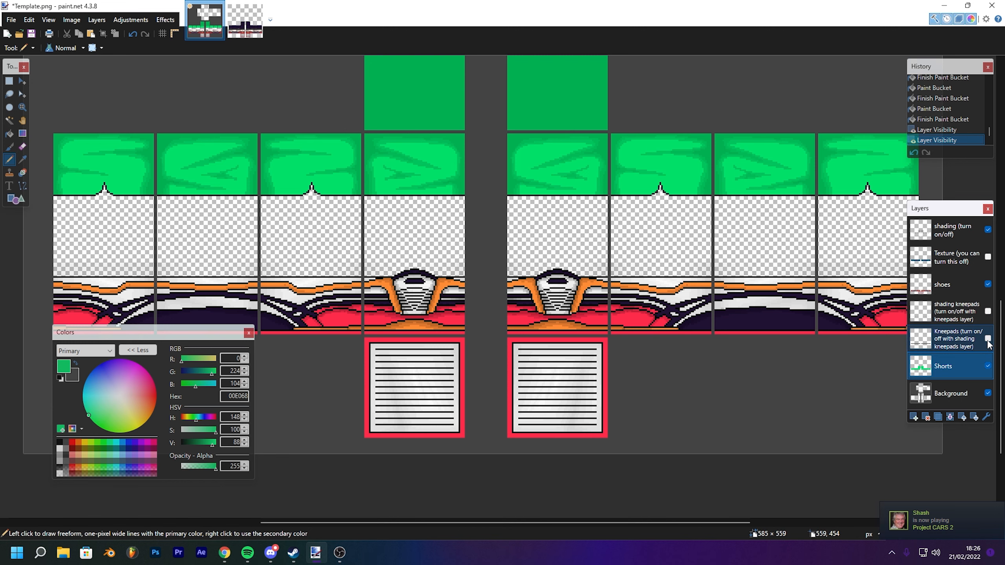
- Select the shoes layer and switch to the Paint Bucket tool
scroll(969, 317, "down", 1)
left_click(955, 289)
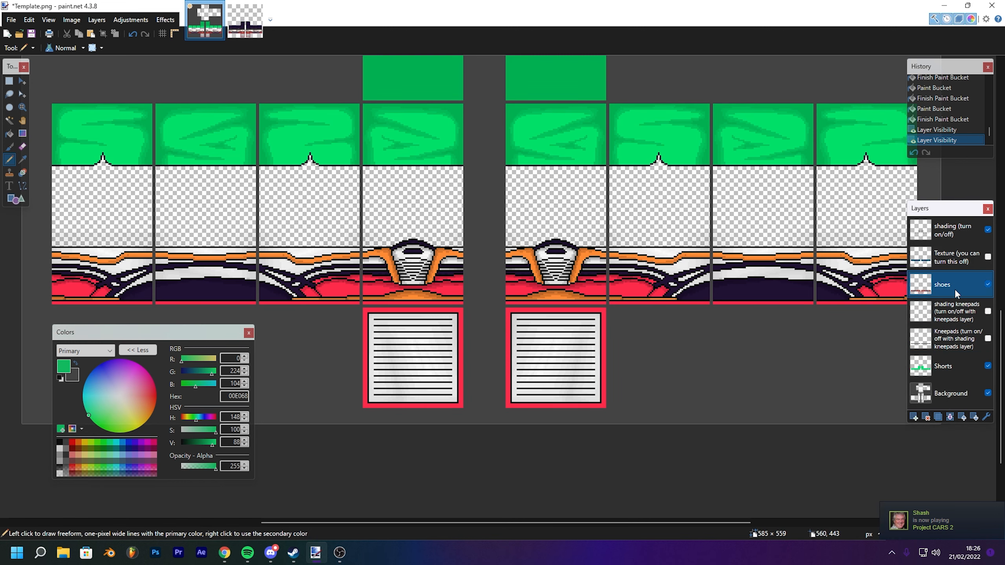
left_click(9, 134)
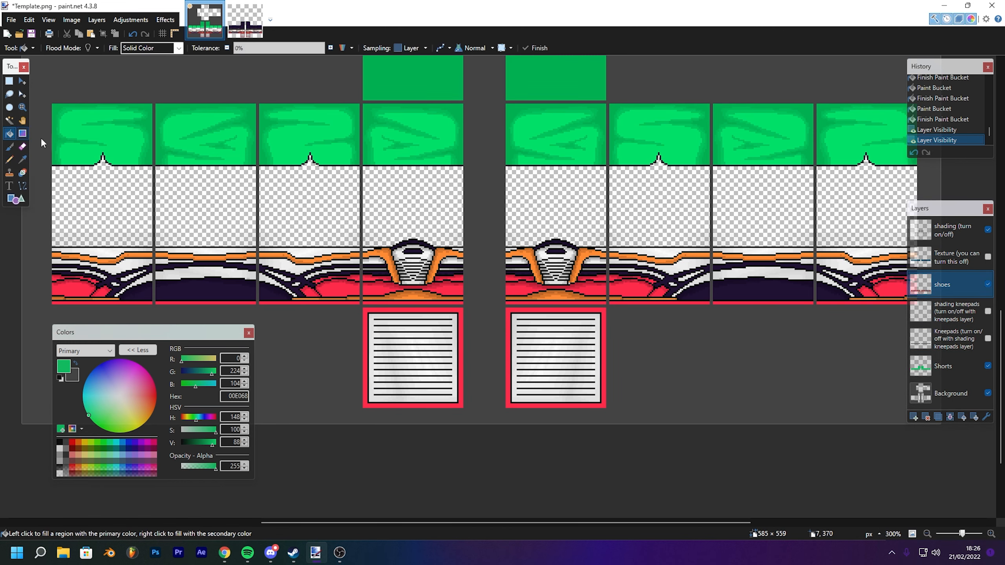
left_click(988, 230)
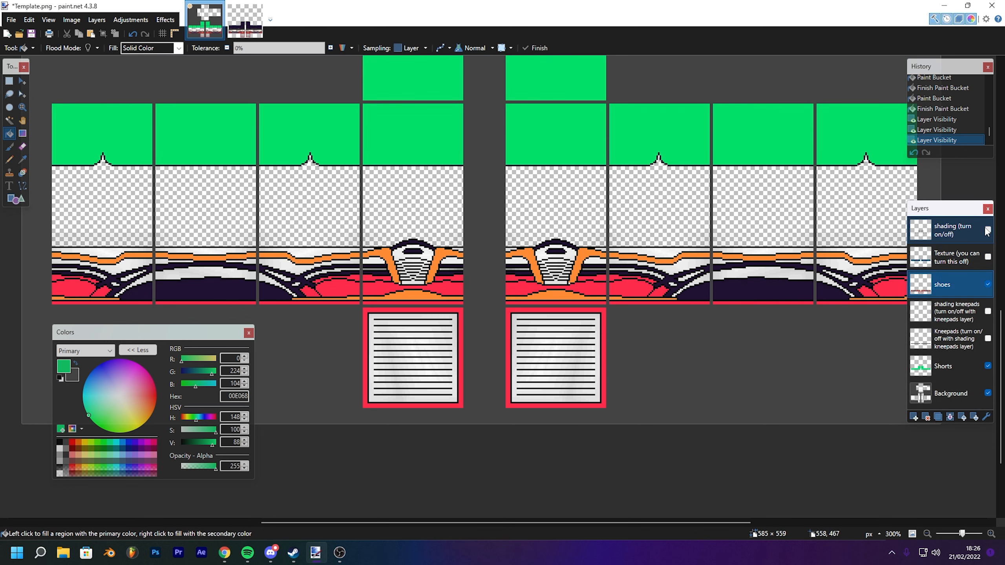
left_click(988, 230)
- Try filling the first shoe's lower red band green and undo the fill
left_click_drag(416, 267, 455, 236)
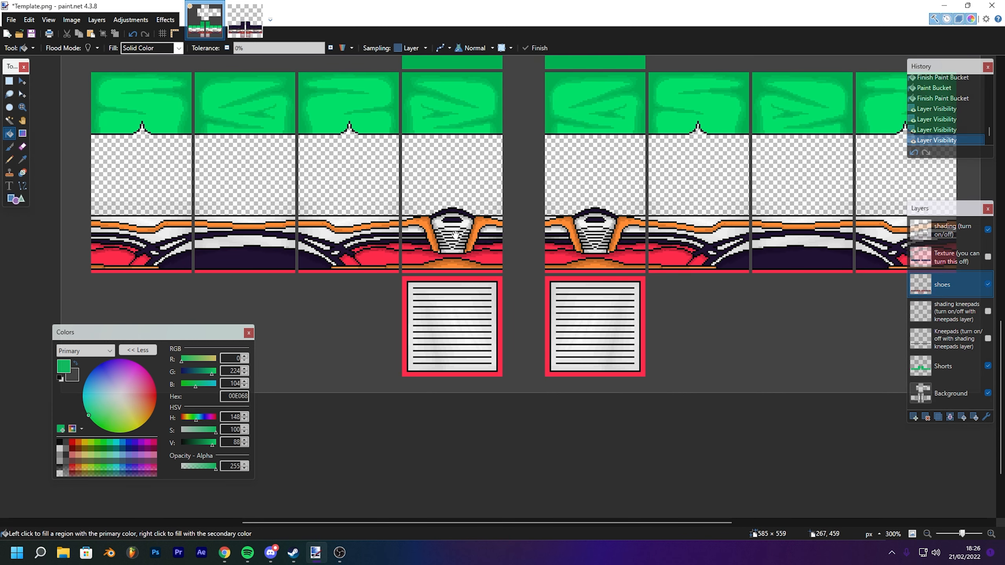
left_click(413, 257)
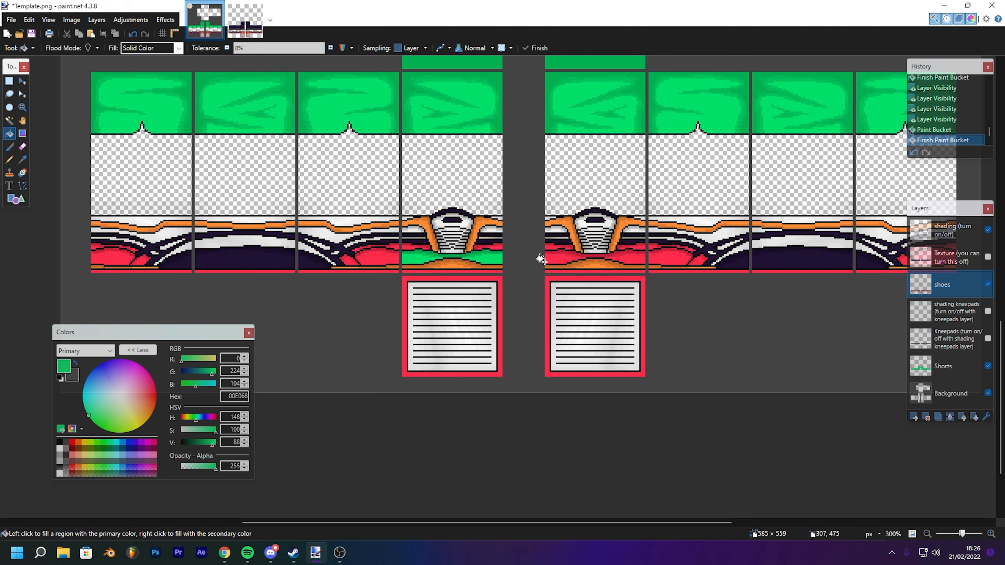
key("ctrl+z")
key("ctrl+z")
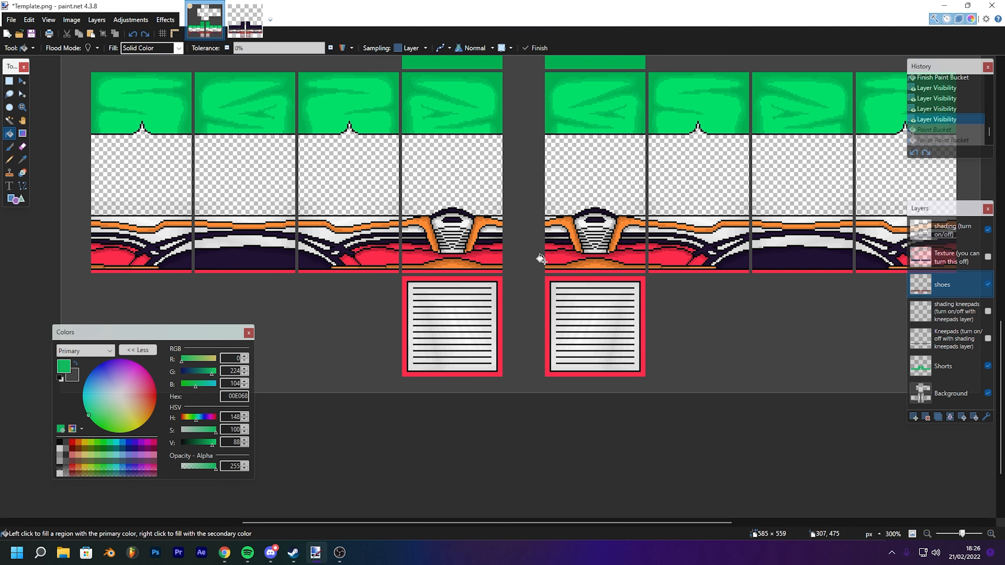
- Fill the first shoe's lower red band green with the paint bucket
scroll(541, 260, "up", 3)
mouse_move(464, 191)
left_mouse_down()
mouse_move(729, 198)
mouse_move(634, 163)
mouse_move(571, 197)
left_mouse_up()
left_click_drag(439, 257, 416, 248)
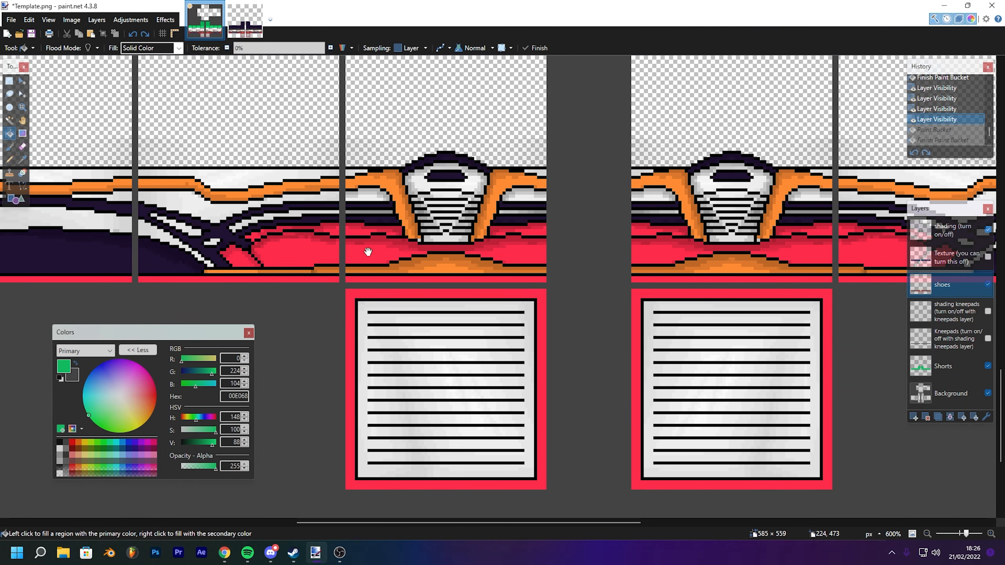
left_click(380, 249)
left_click(356, 230)
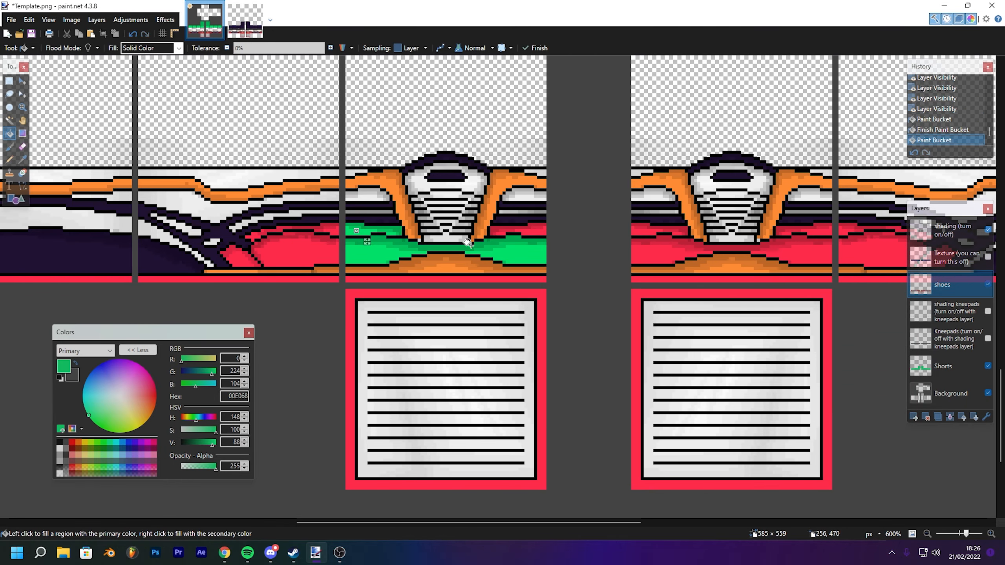
- Pick a blue (0091E0) and fill the first shoe's orange sole and both side straps blue
left_click(11, 146)
left_click(10, 134)
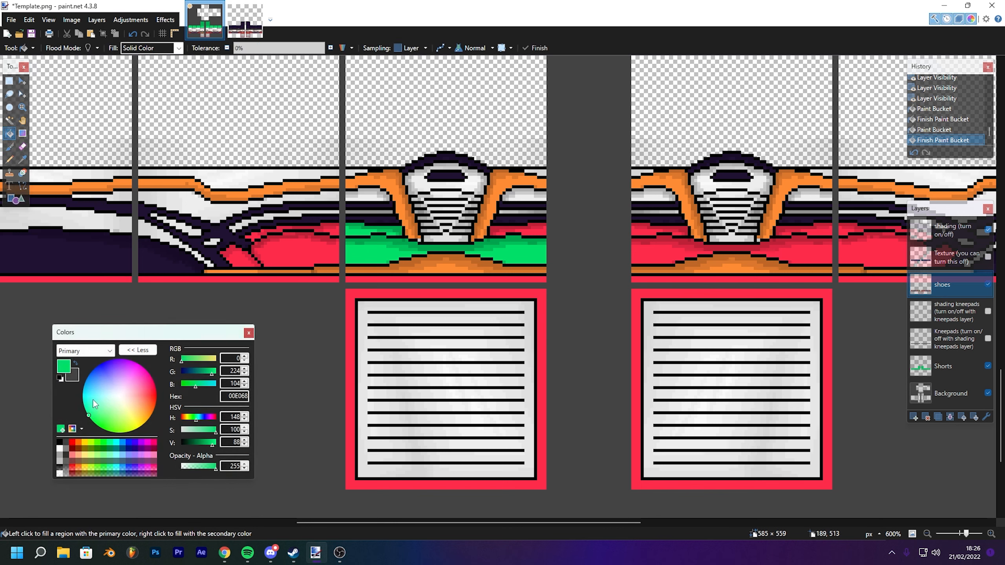
left_click_drag(91, 410, 85, 383)
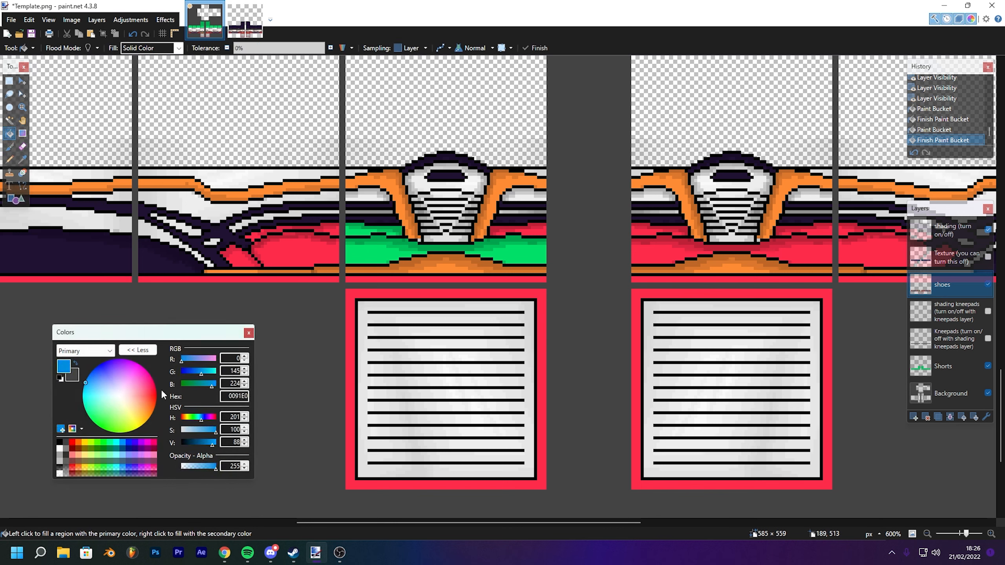
left_click(444, 273)
left_click(494, 179)
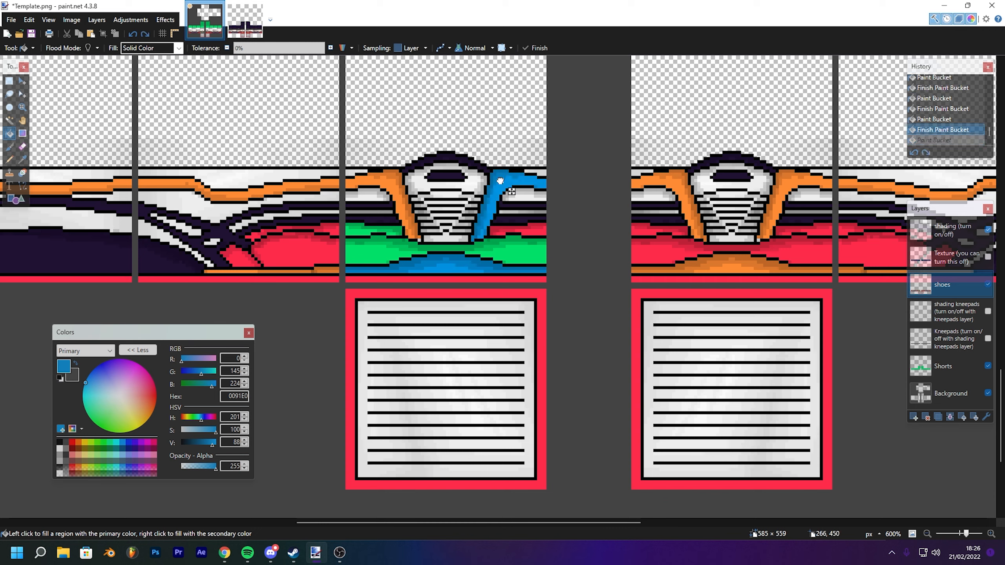
left_click(400, 194)
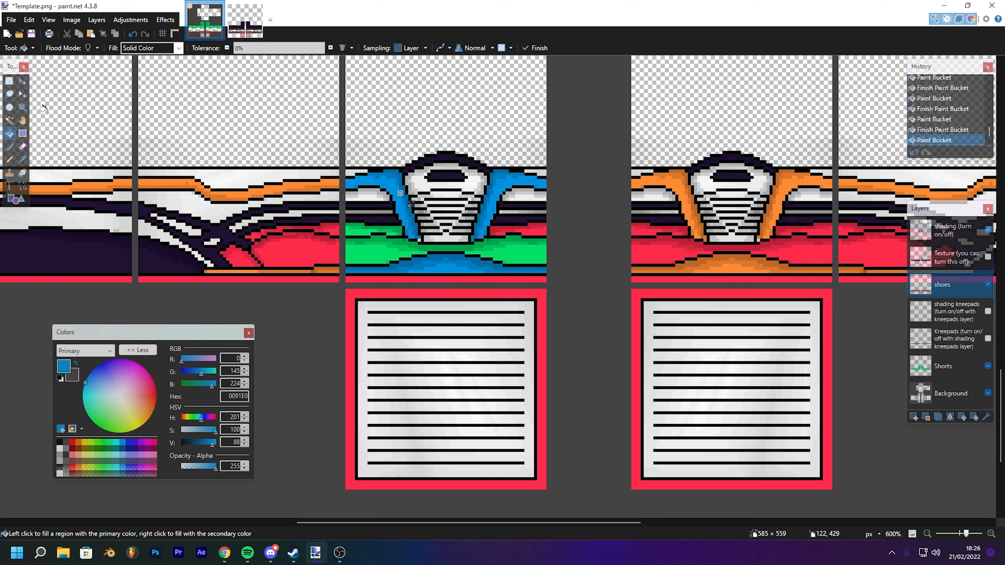
- Pick purple (B200FF) and fill the first shoe's top outline and both side stripes purple
left_click(22, 81)
left_click(9, 134)
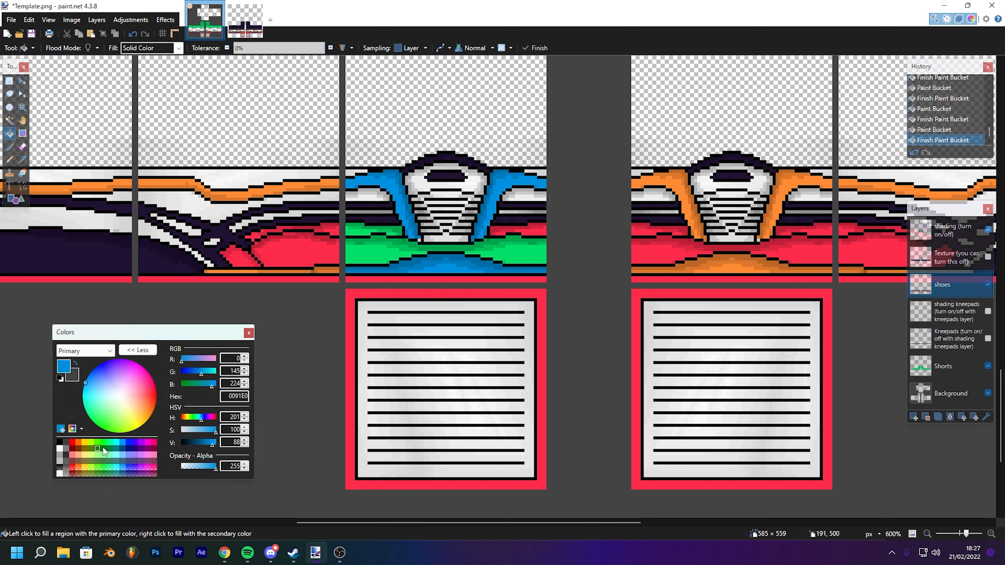
left_click(141, 442)
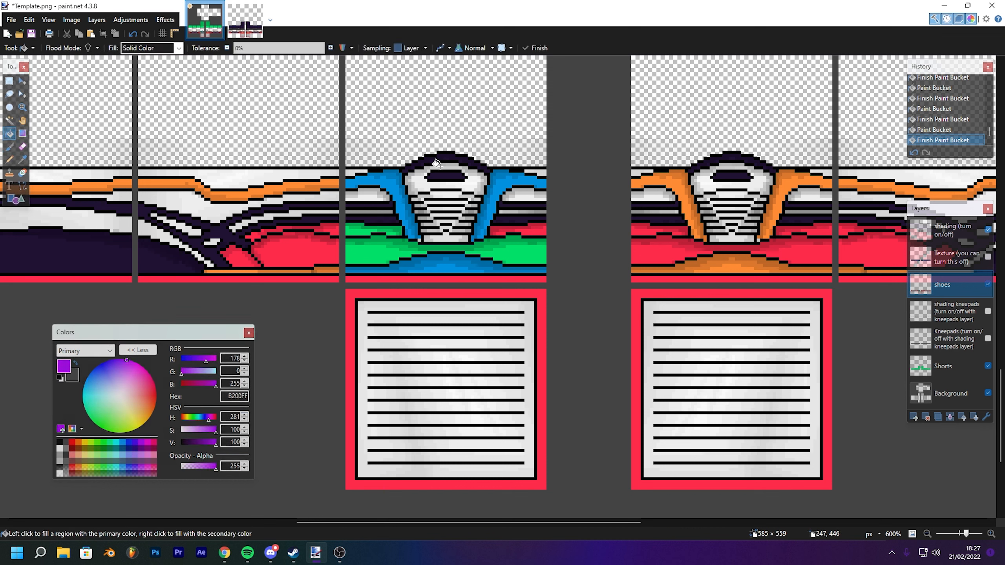
left_click(448, 155)
left_click(440, 175)
left_click(514, 205)
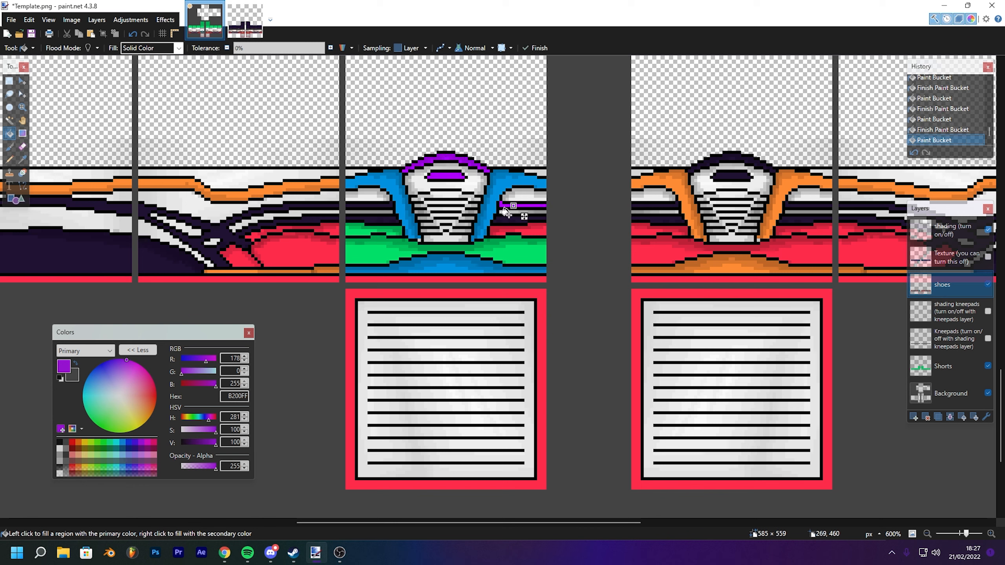
left_click(503, 224)
left_click_drag(503, 222, 503, 219)
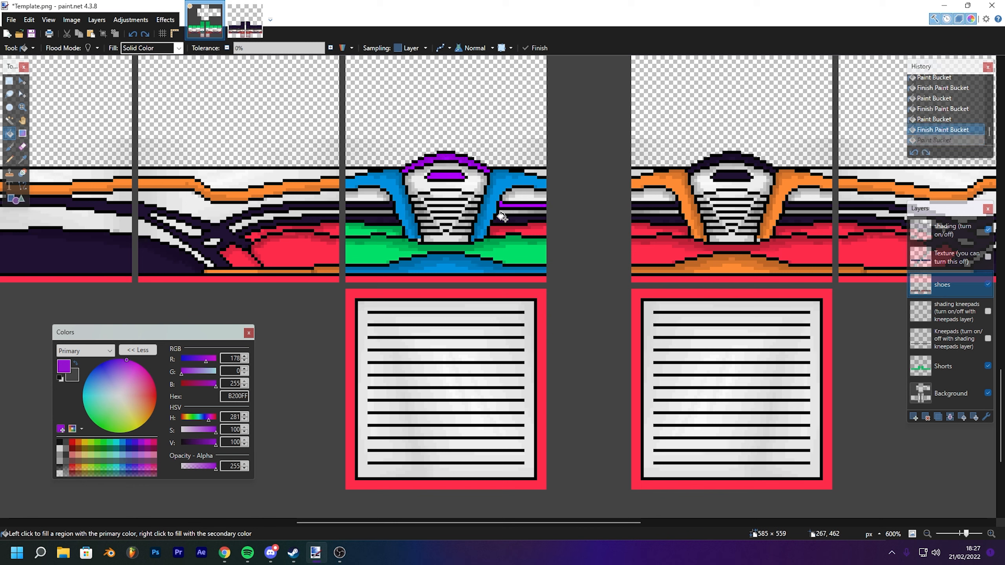
left_click(375, 205)
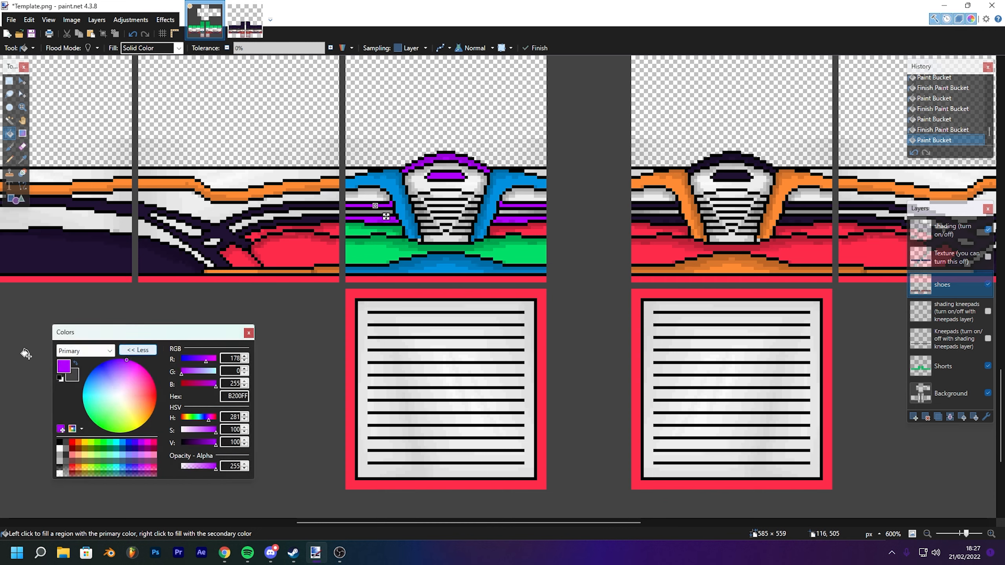
- Fill the dark band beside the shoe's left strap purple and undo that fill
left_click(22, 134)
left_click(9, 134)
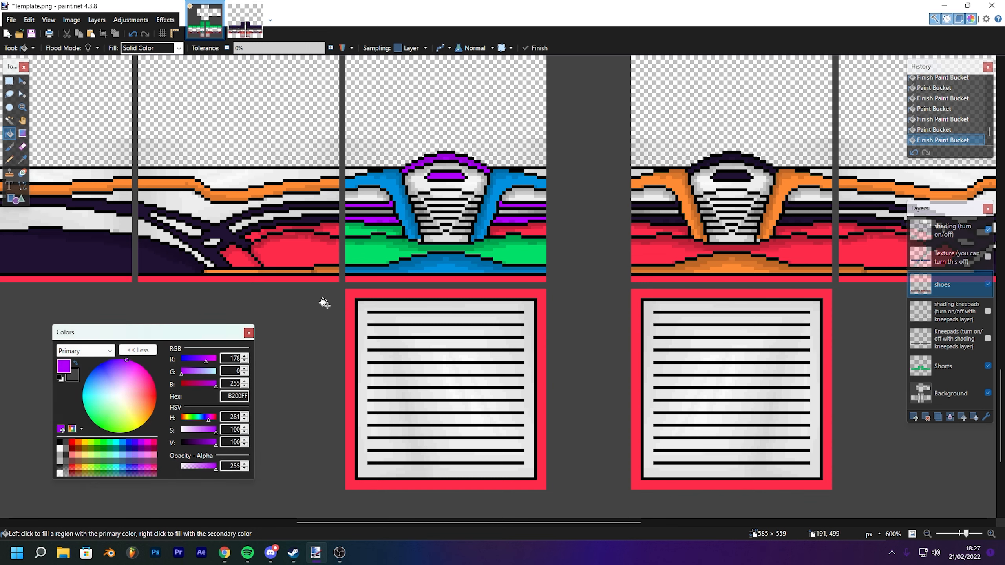
left_click(371, 199)
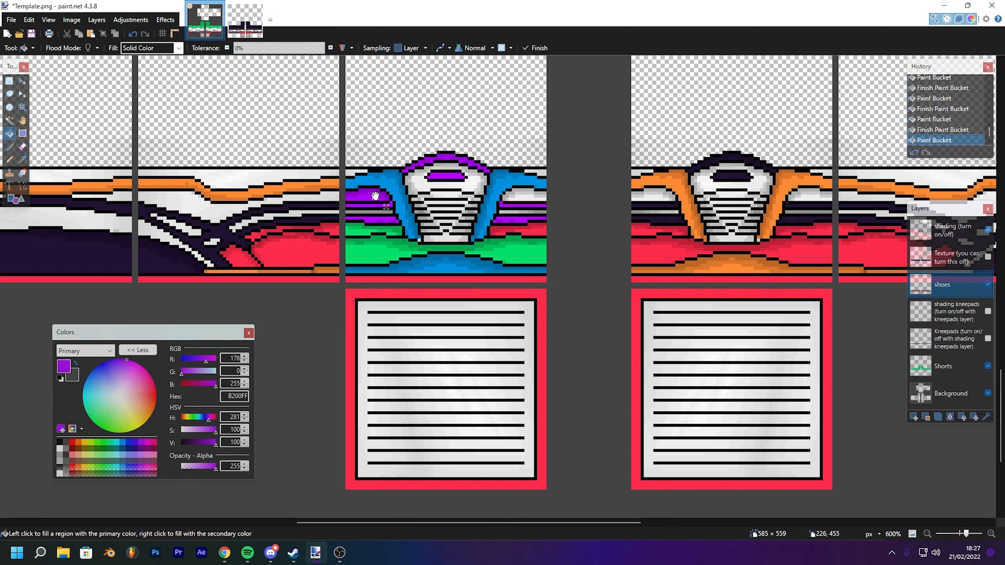
key("ctrl+d")
key("ctrl+z")
key("ctrl+z")
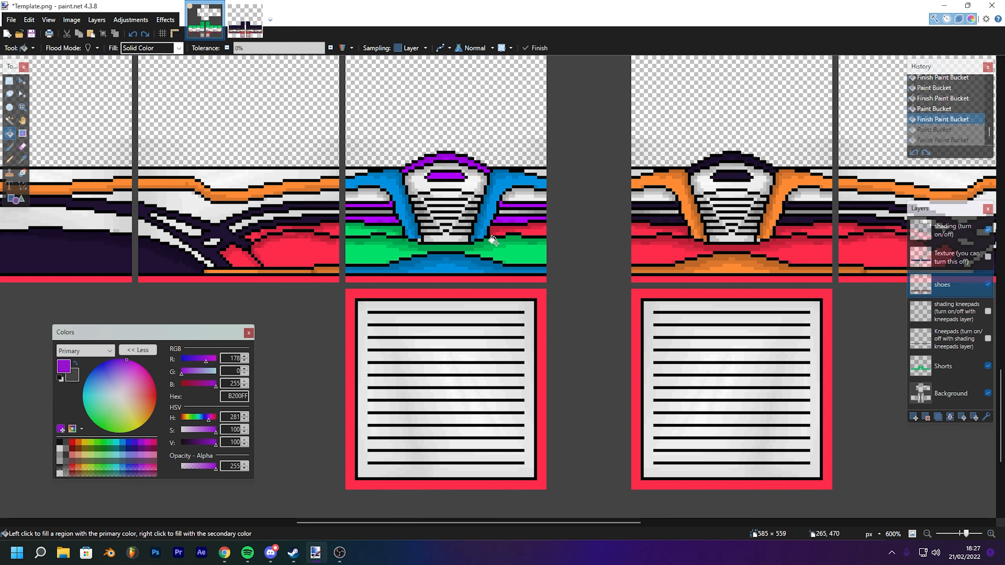
- Sample the shorts green with the Color Picker and fill the gap at the right end of the shoe's green band
left_click(22, 159)
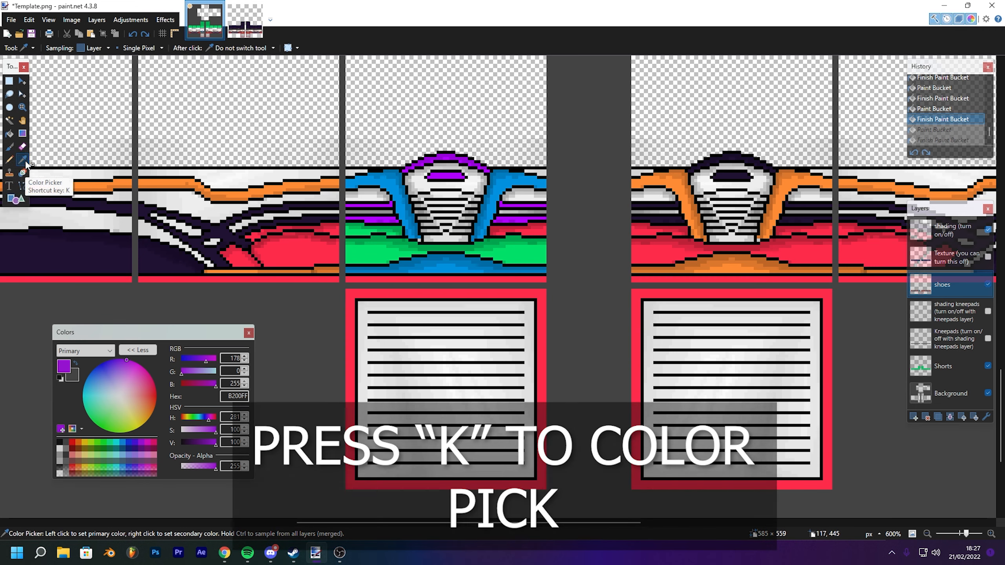
left_click(513, 256)
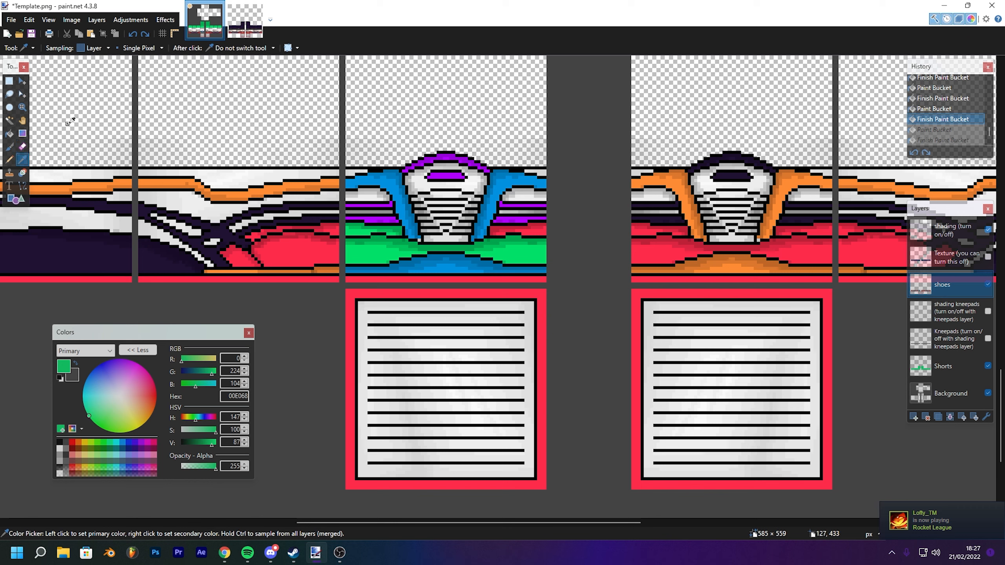
left_click(95, 48)
left_click(99, 59)
left_click(104, 50)
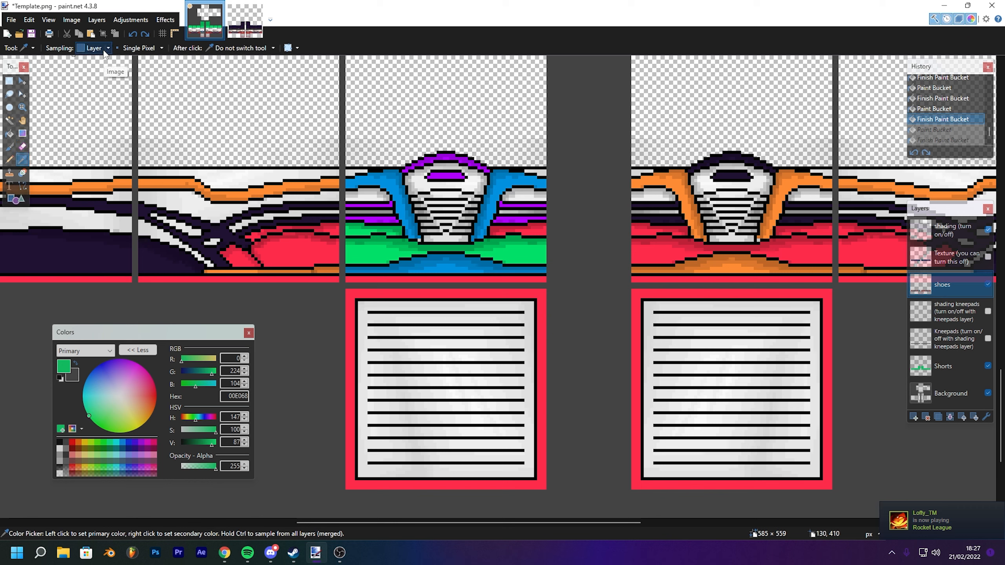
left_click(111, 49)
left_click(107, 50)
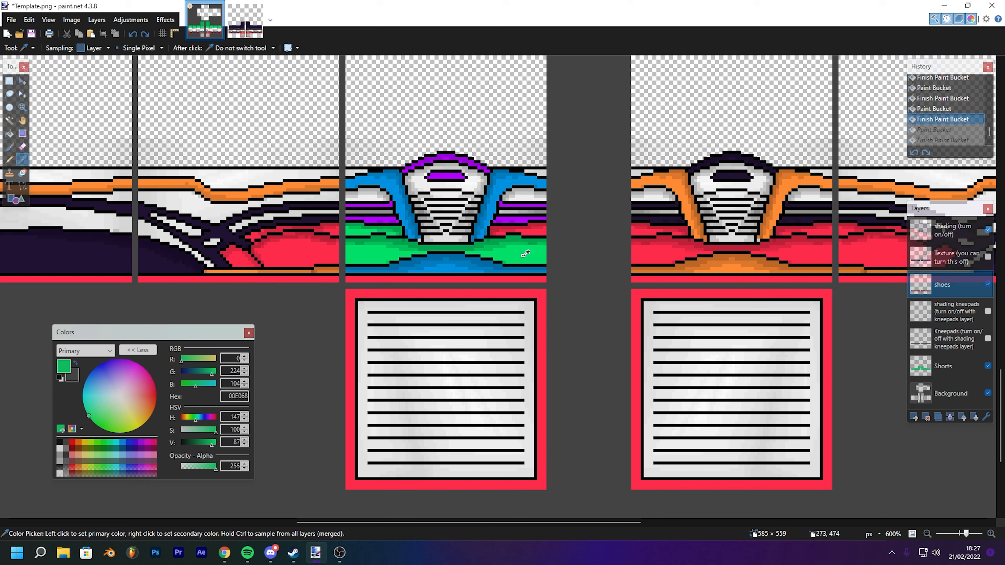
key("f")
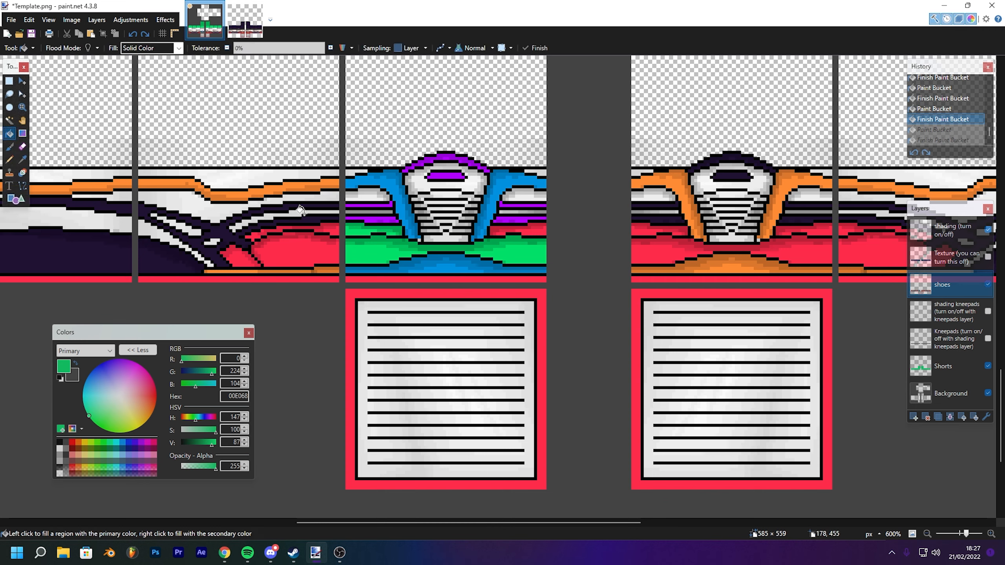
left_click(539, 231)
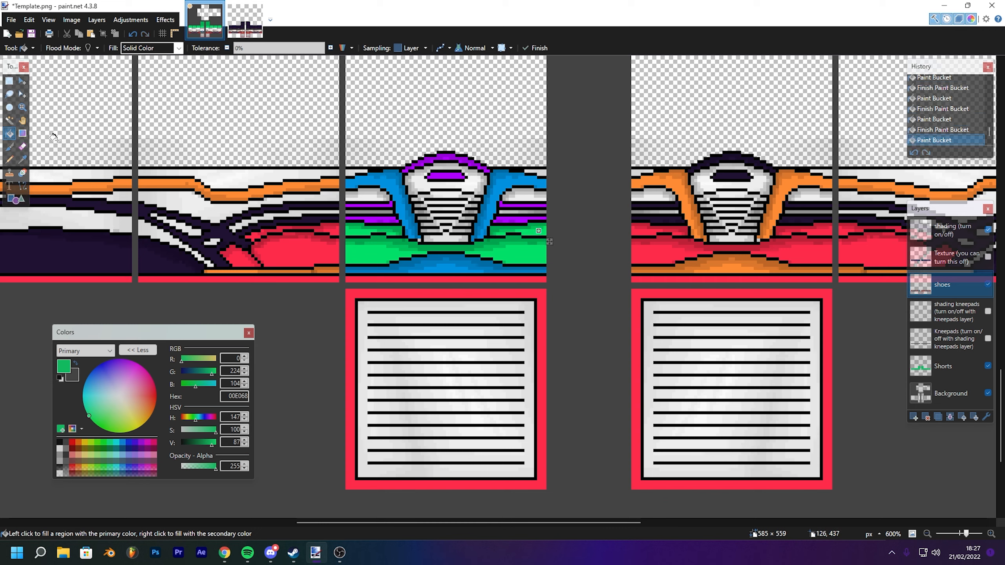
- Switch the primary colour to dark grey 262626 and fill the shoe's upper inner areas and left side band dark grey
left_click(22, 159)
left_click(10, 134)
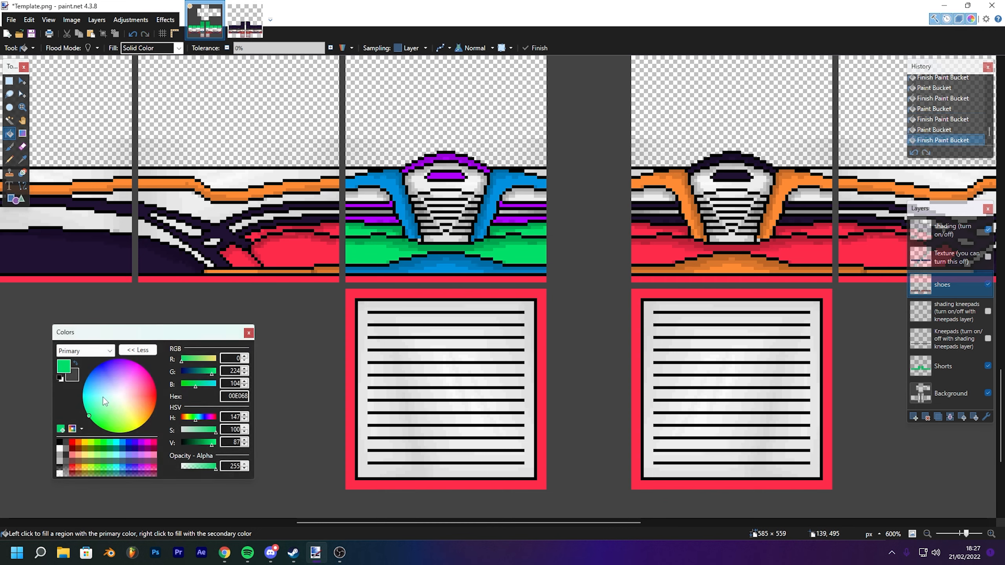
left_click(75, 362)
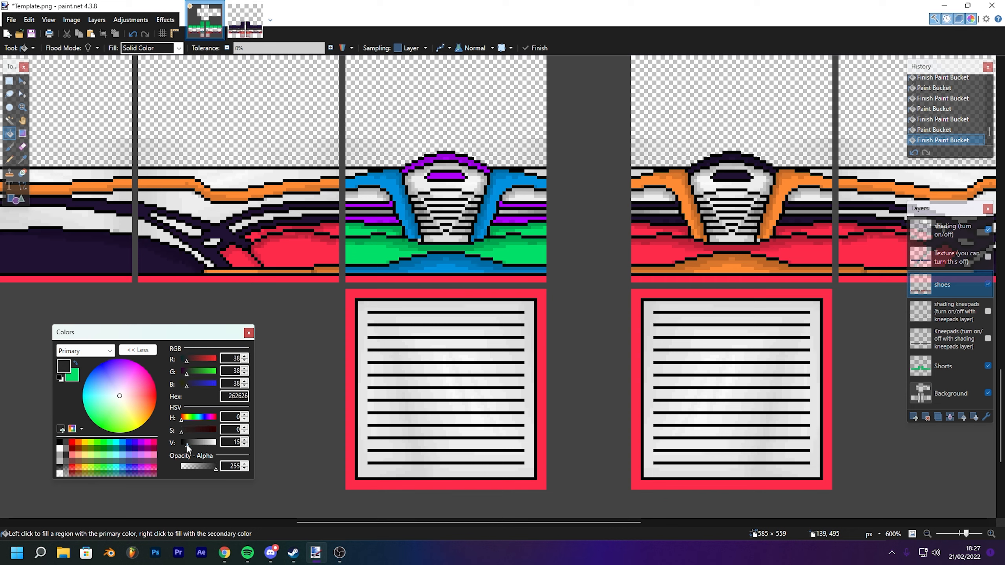
left_click(365, 196)
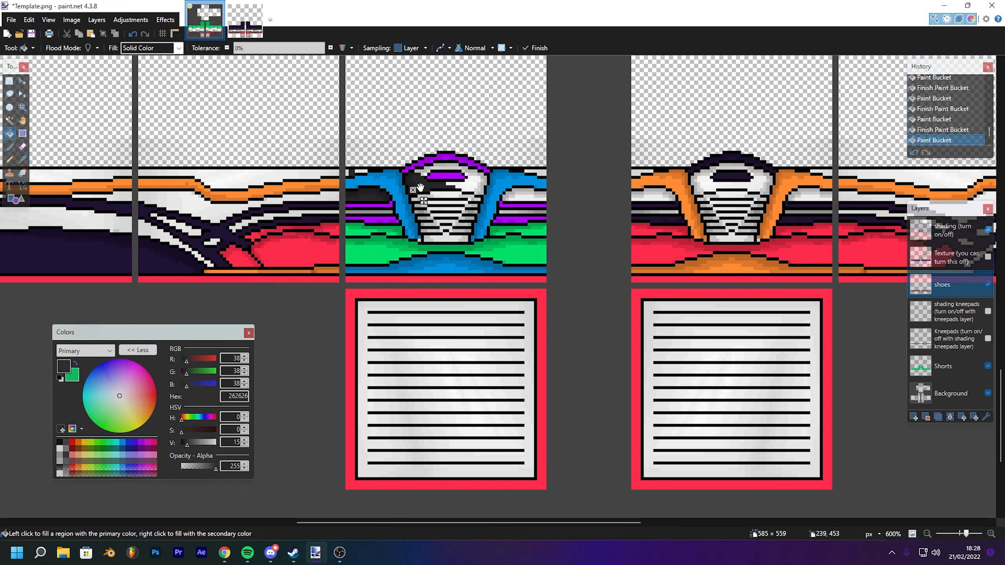
left_click(418, 167)
left_click(459, 165)
scroll(450, 164, "up", 4)
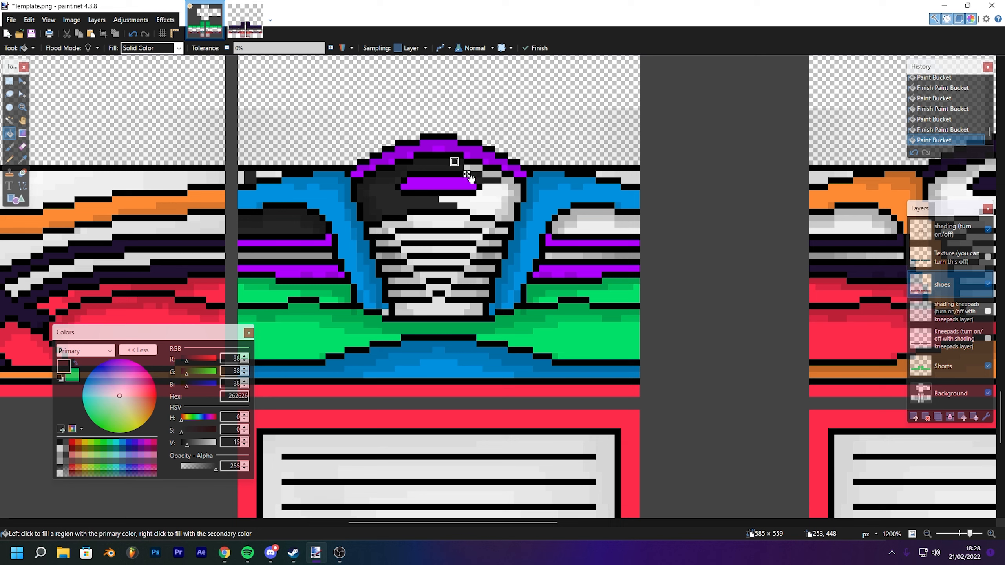
left_click(459, 199)
left_click(516, 185)
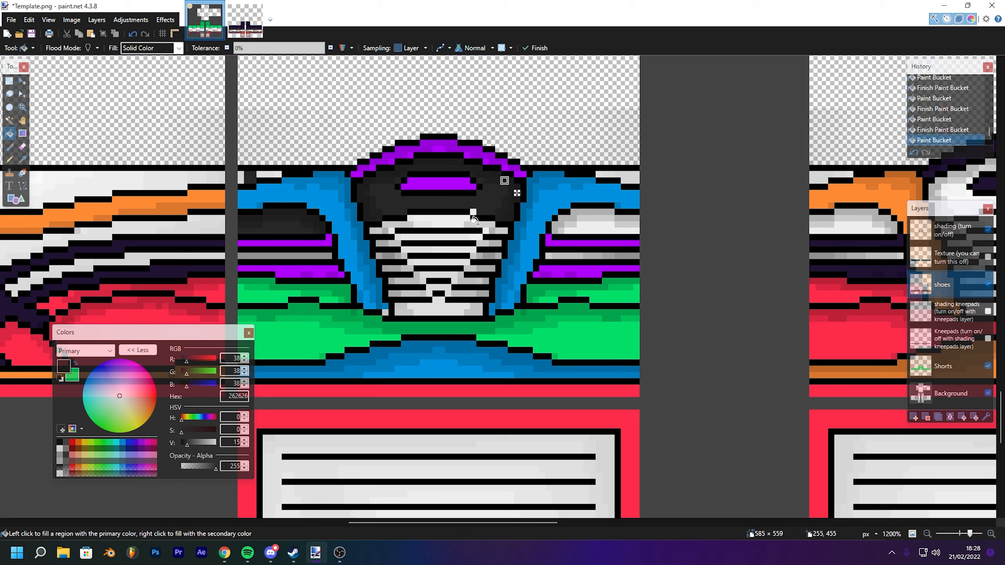
left_click(11, 155)
left_click(11, 135)
key("ctrl+plus")
key("ctrl+plus")
key("ctrl+plus")
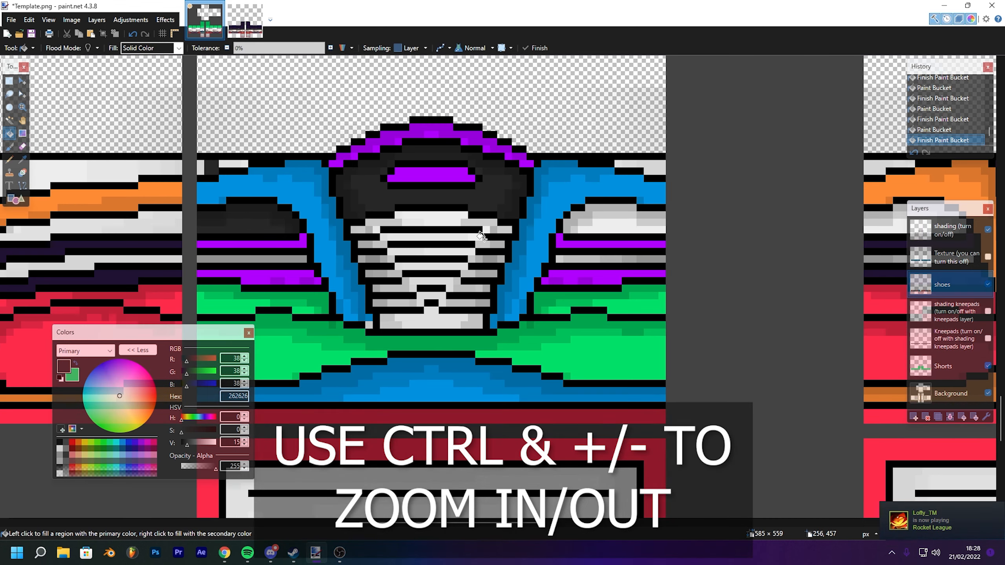
key("ctrl+minus")
key("ctrl+minus")
key("ctrl+minus")
key("ctrl+minus")
key("ctrl+minus")
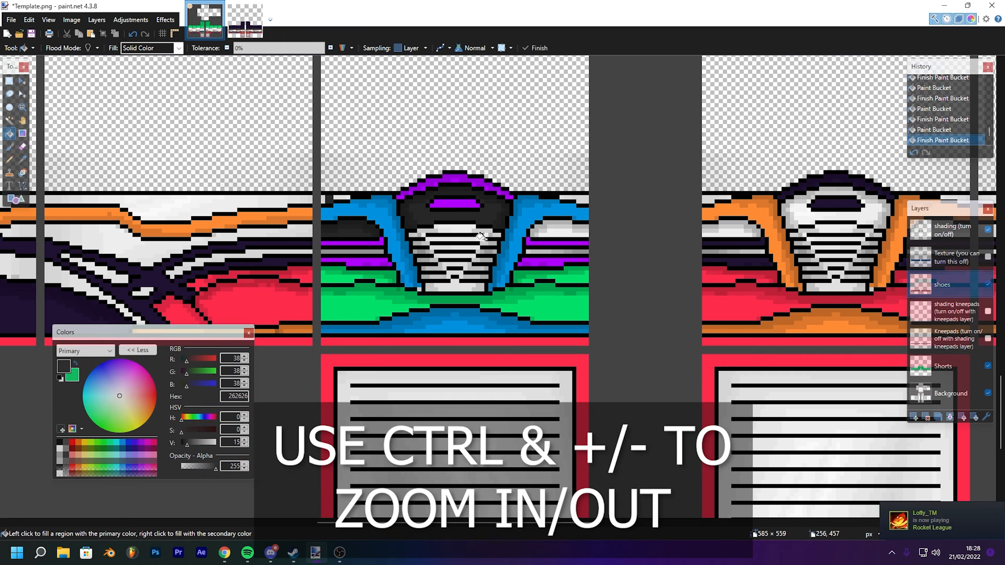
key("ctrl+plus")
key("ctrl+plus")
key("ctrl+plus")
key("ctrl+minus")
key("ctrl+minus")
key("ctrl+minus")
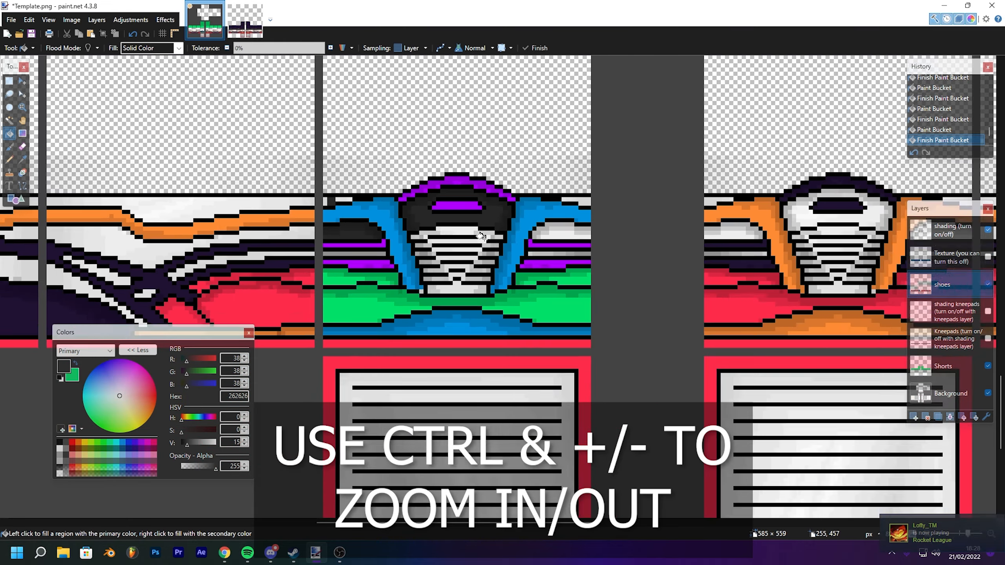
key("ctrl+plus")
key("ctrl+plus")
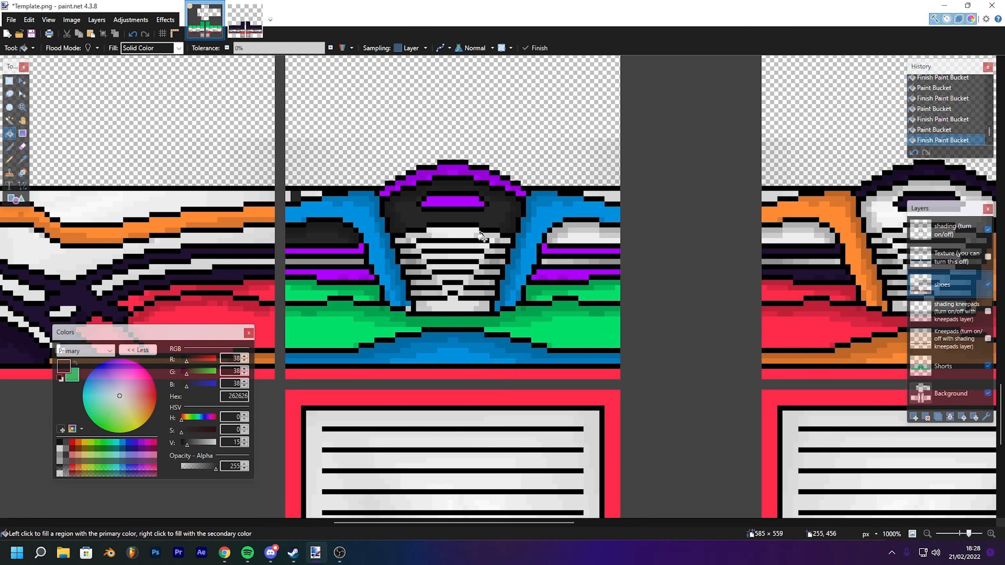
- Zoom out and back in to examine the whole pants template
key("ctrl+plus")
key("ctrl+plus")
key("ctrl+plus")
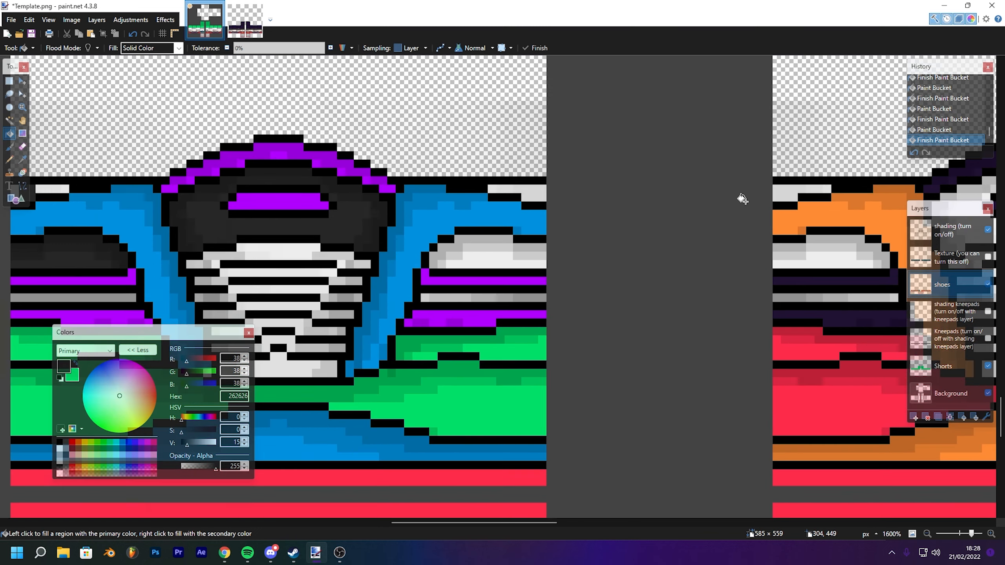
key("ctrl+minus")
key("ctrl+minus")
key("ctrl+minus")
key("ctrl+minus")
key("ctrl+minus")
key("ctrl+minus")
key("ctrl+minus")
key("ctrl+minus")
key("ctrl+minus")
key("ctrl+minus")
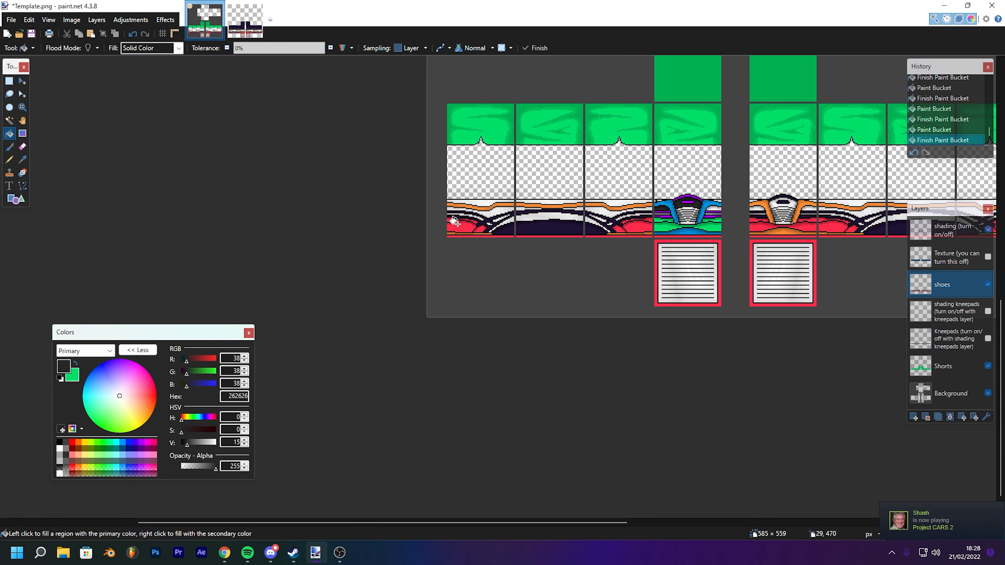
key("ctrl+plus")
key("ctrl+plus")
key("ctrl+plus")
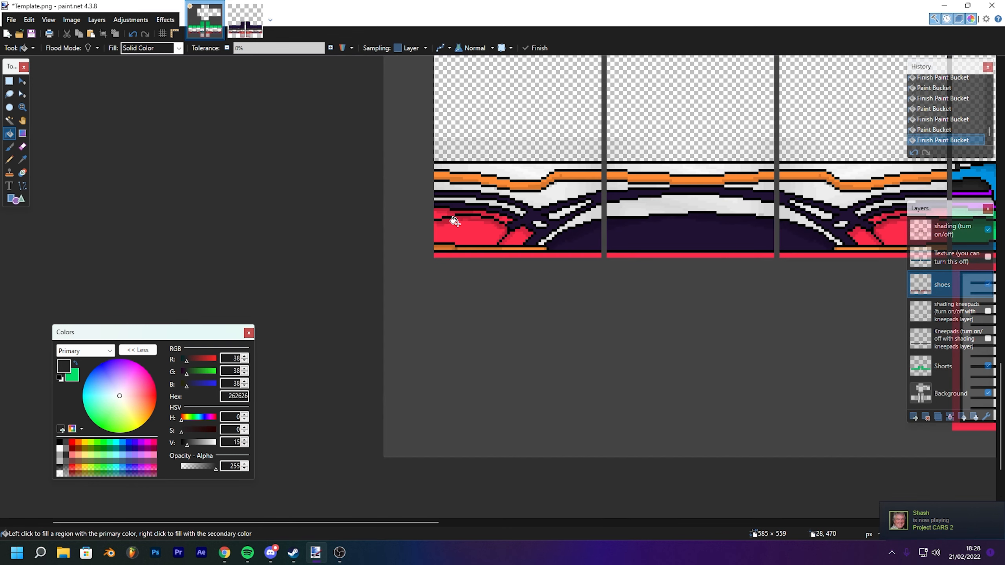
key("ctrl+minus")
key("ctrl+minus")
key("ctrl+minus")
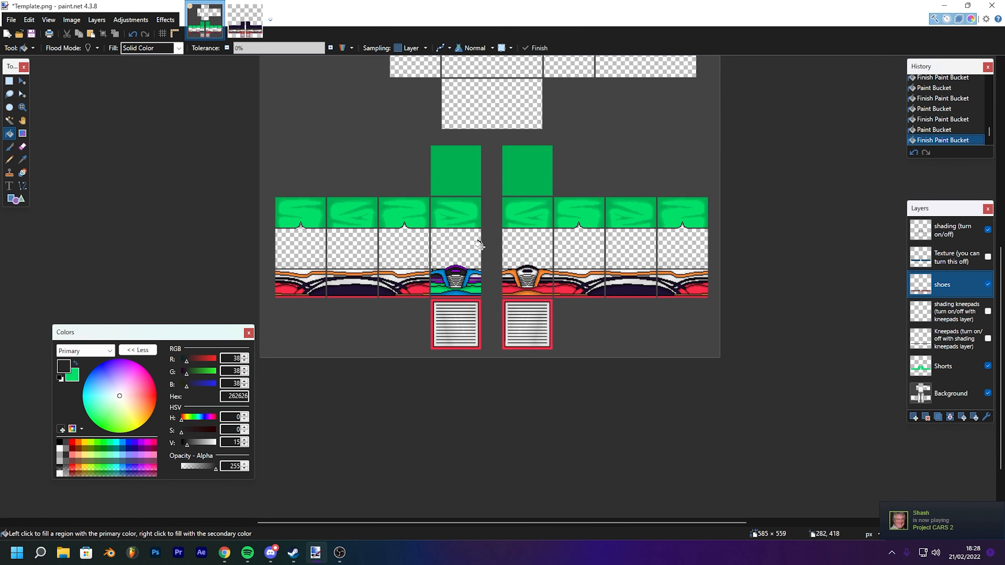
key("ctrl+plus")
key("ctrl+plus")
key("ctrl+plus")
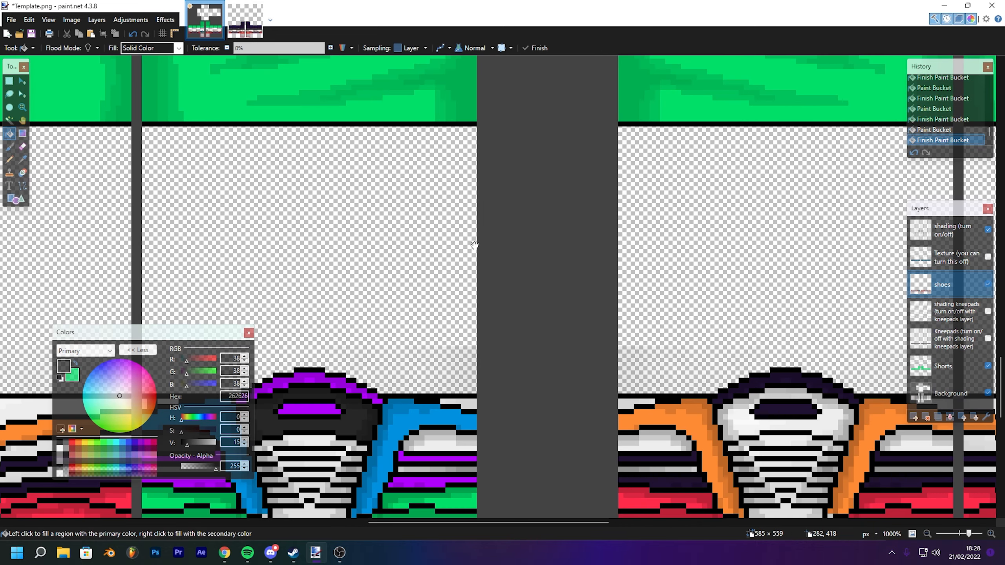
- Fill the upper stripes of the shoe's white centre dark grey
left_click_drag(475, 245, 633, 29)
left_click(591, 277)
left_click(469, 276)
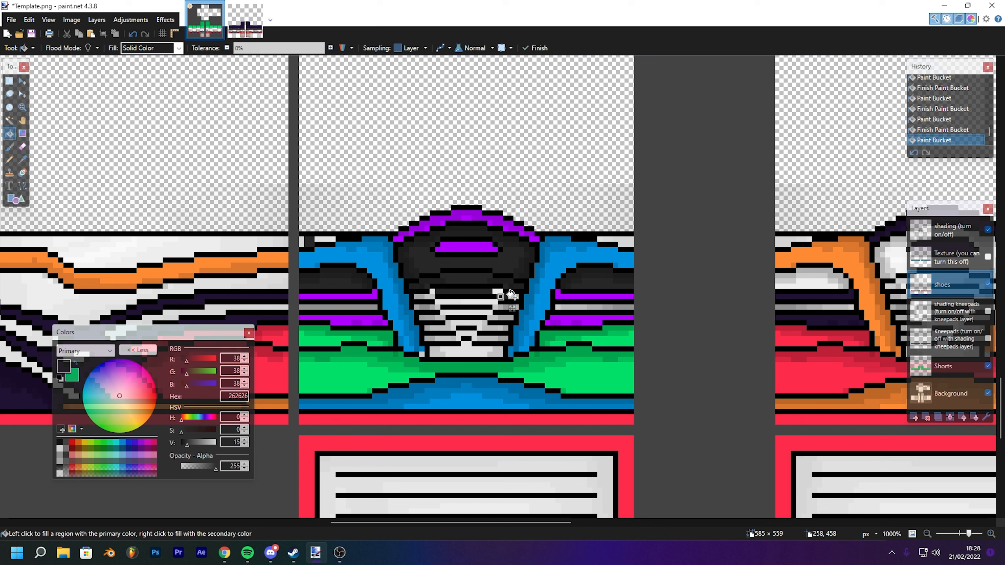
left_click(445, 301)
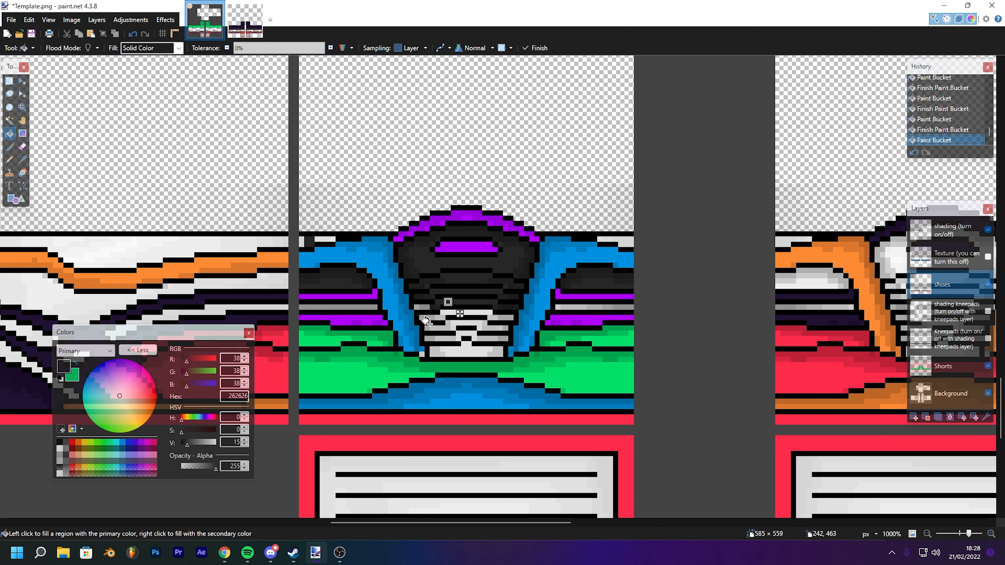
left_click(465, 308)
left_click(442, 318)
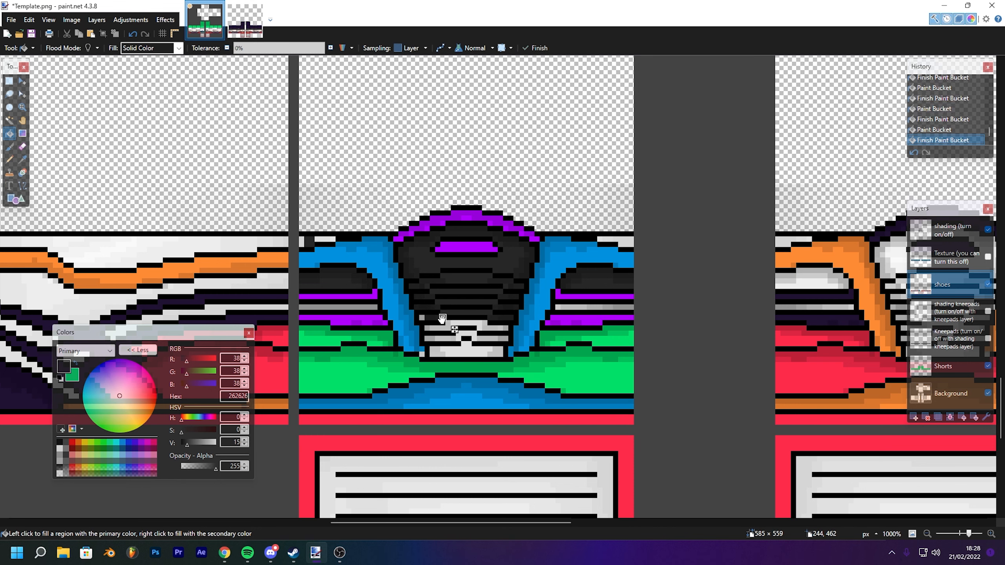
- Fill the remaining white stripes in the shoe's centre and side sections dark grey
scroll(502, 337, "down", 1)
scroll(501, 337, "down", 6)
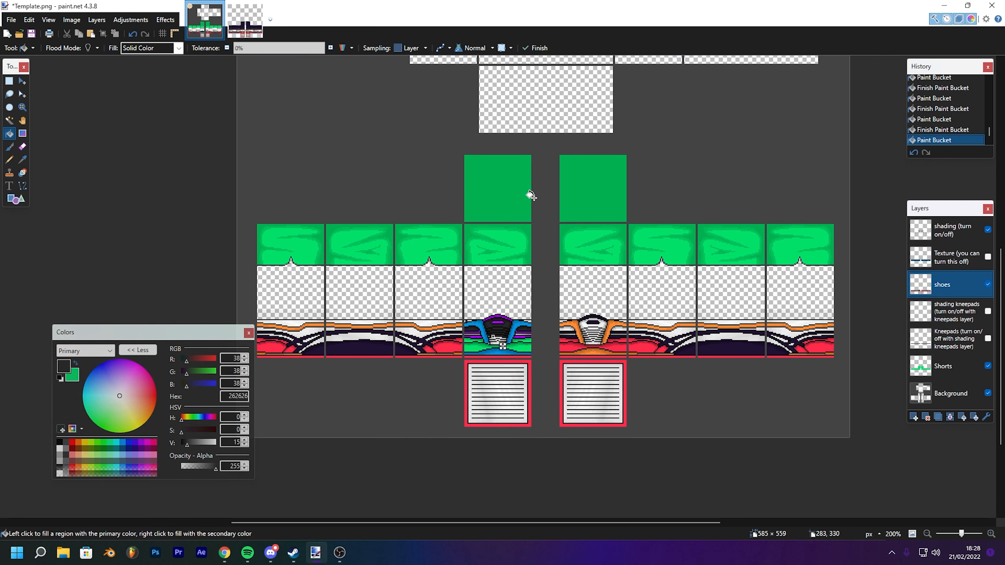
scroll(530, 196, "up", 7)
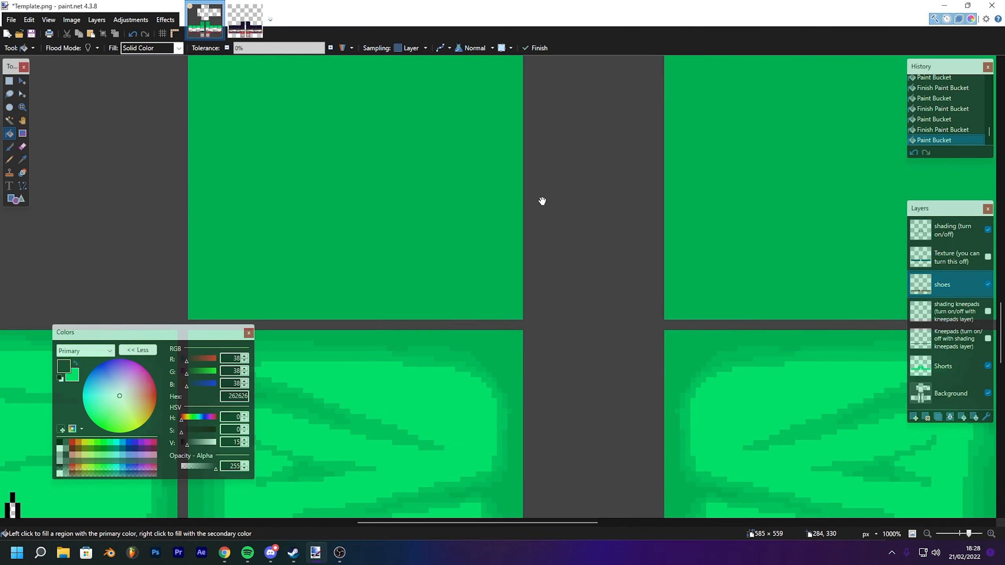
scroll(426, 303, "down", 4)
left_click_drag(426, 303, 447, 103)
left_click_drag(377, 342, 462, 119)
left_click_drag(566, 253, 550, 226)
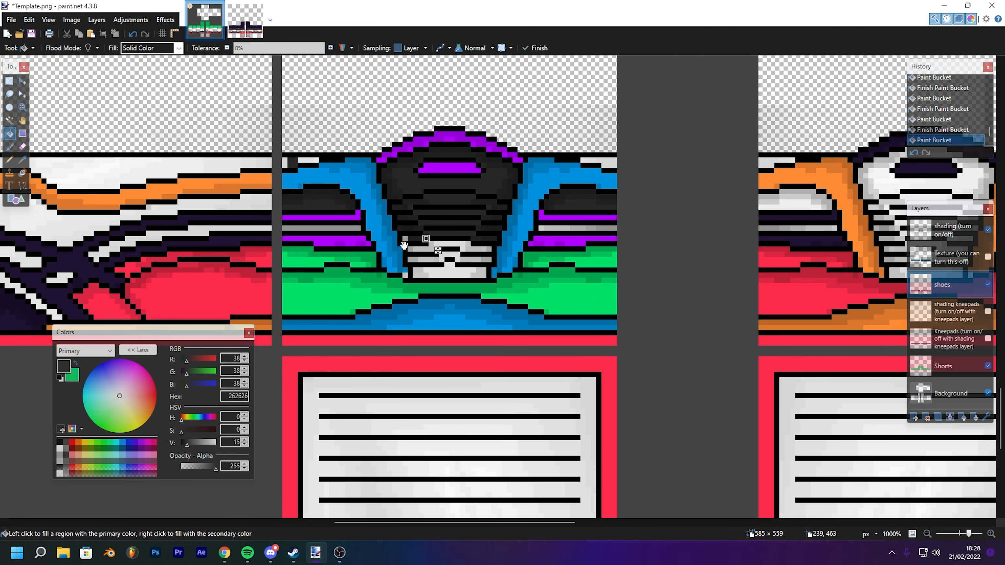
left_click(484, 250)
scroll(397, 255, "up", 2)
left_click(407, 232)
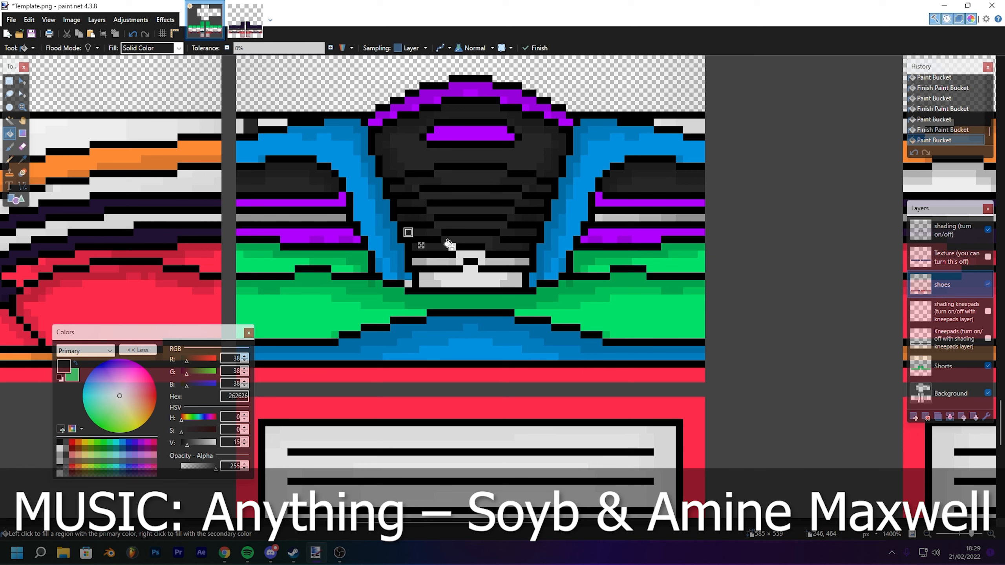
left_click(467, 254)
left_click(423, 284)
key("k")
left_click(407, 276)
key("f")
left_click(408, 284)
key("k")
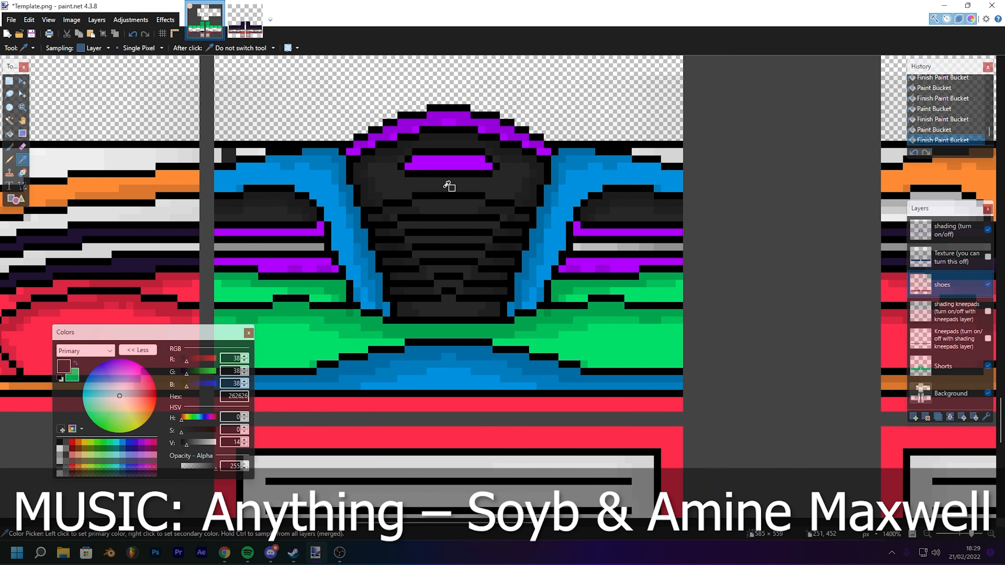
left_click(449, 186)
key("f")
left_click(306, 159)
left_click(312, 158)
left_click_drag(672, 159, 569, 166)
left_click(588, 167)
left_click(525, 261)
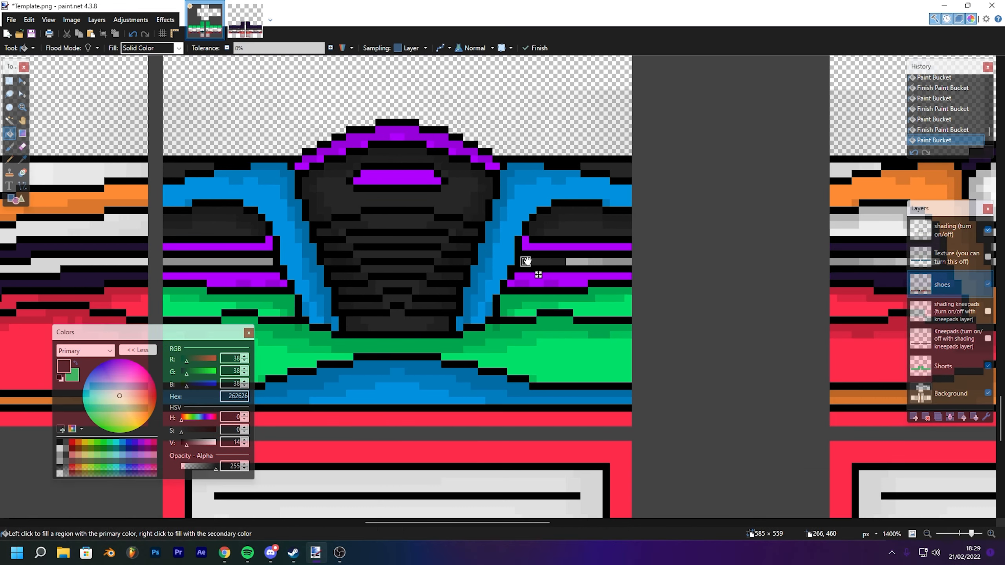
- Sample the shoe's green and fill the red areas of the neighbouring leg panel green
left_click(254, 261)
key("p")
left_click_drag(302, 437, 520, 224)
key("f")
left_click_drag(318, 58, 503, 198)
key("k")
left_click(605, 285)
left_click(9, 133)
left_click(454, 277)
left_click(317, 289)
left_click_drag(494, 262, 419, 181)
left_click(480, 301)
left_click(22, 160)
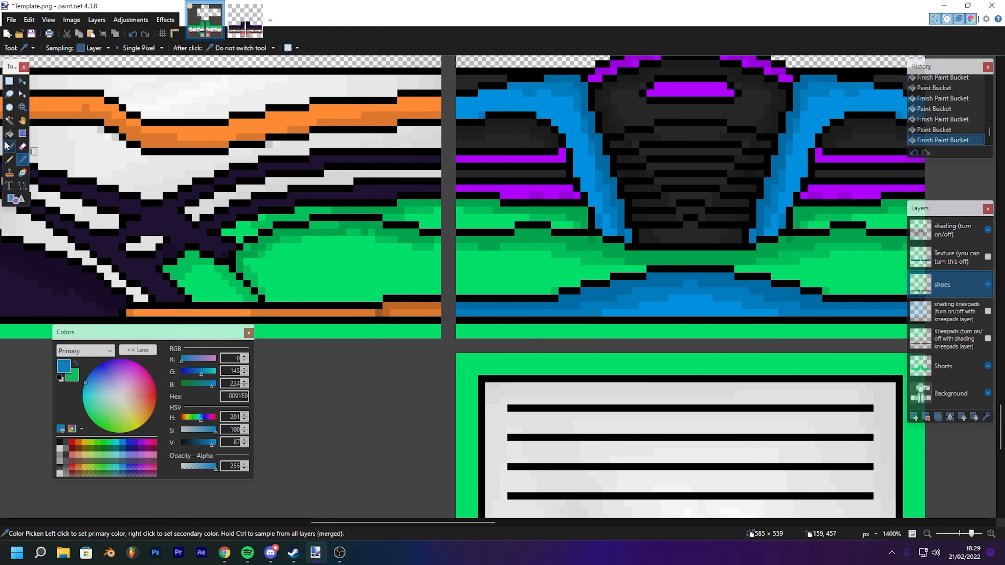
- Fill the leg panel's bottom band blue and its dark criss-cross stripes purple (B200FF)
left_click(9, 134)
left_click(408, 305)
left_click(22, 160)
left_click(648, 257)
left_click(10, 134)
left_click(291, 285)
left_click(157, 218)
left_click(213, 262)
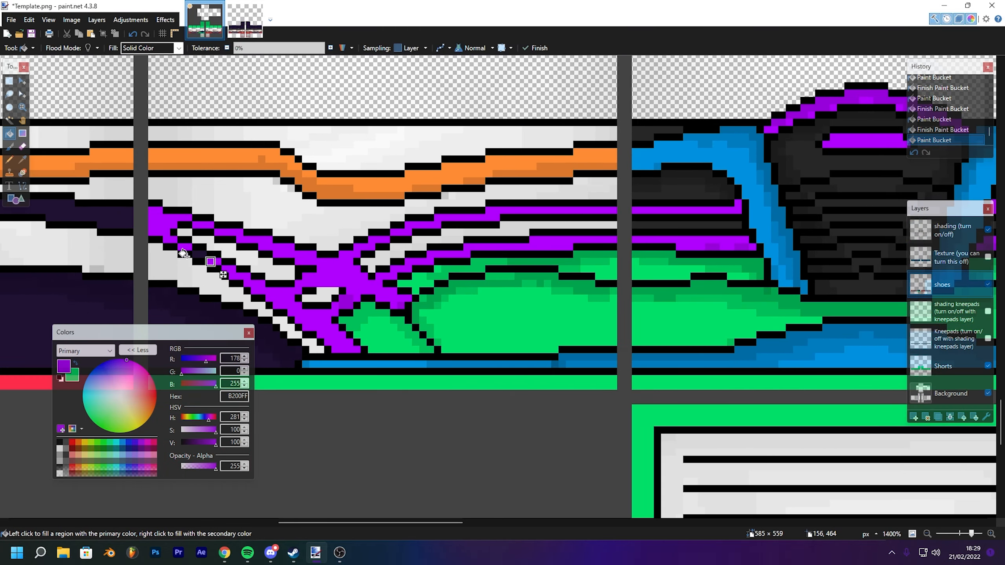
left_click(202, 320)
left_click_drag(423, 270, 329, 263)
- Fill the leg panel's orange band blue
left_click(22, 159)
left_click(9, 134)
right_click(363, 167)
- Fill the leg panel's white stripes dark grey (262626)
left_click(22, 159)
left_click(9, 134)
left_click(198, 209)
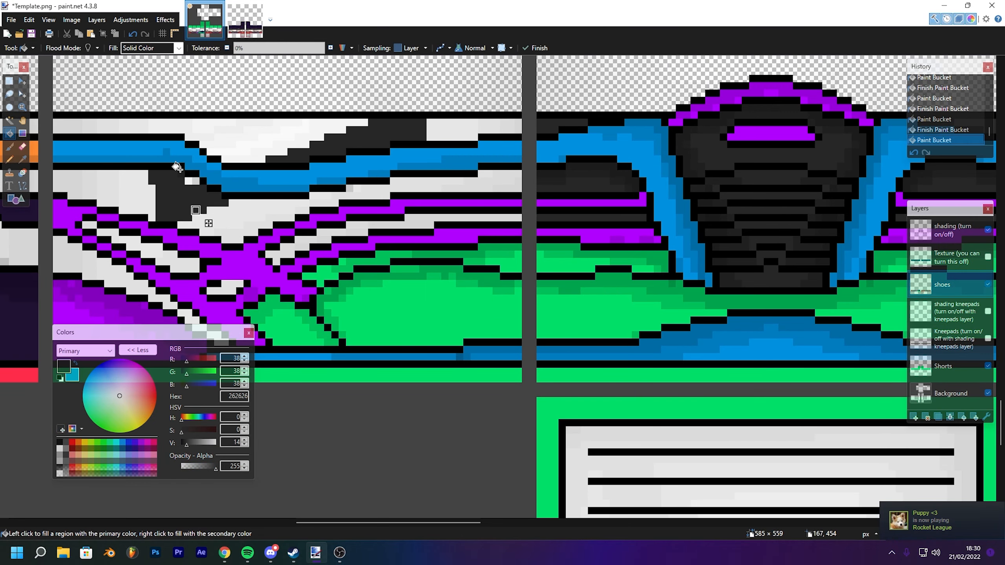
left_click(107, 181)
left_click(69, 181)
left_click(293, 209)
left_click(358, 189)
left_click(487, 186)
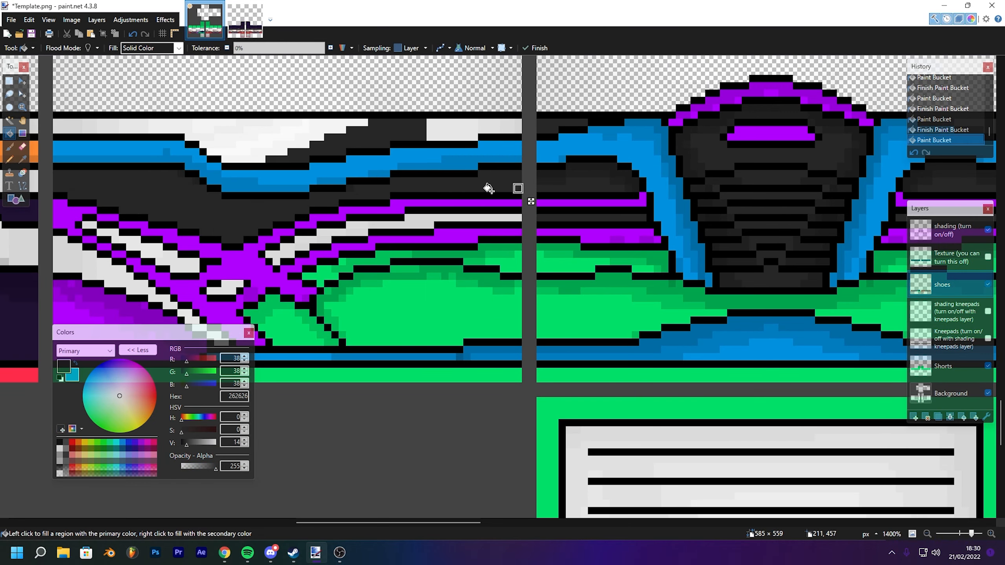
left_click(493, 131)
left_click_drag(492, 131, 587, 160)
left_click(424, 151)
left_click(386, 166)
left_click(239, 159)
left_click(166, 150)
left_click_drag(364, 150, 313, 92)
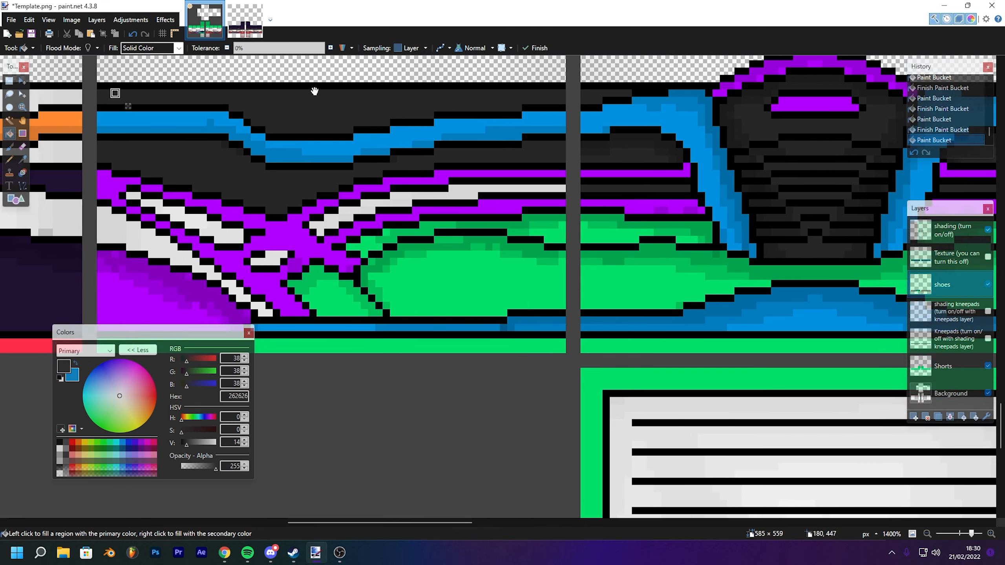
left_click(197, 197)
left_click(151, 188)
left_click(391, 174)
left_click(422, 173)
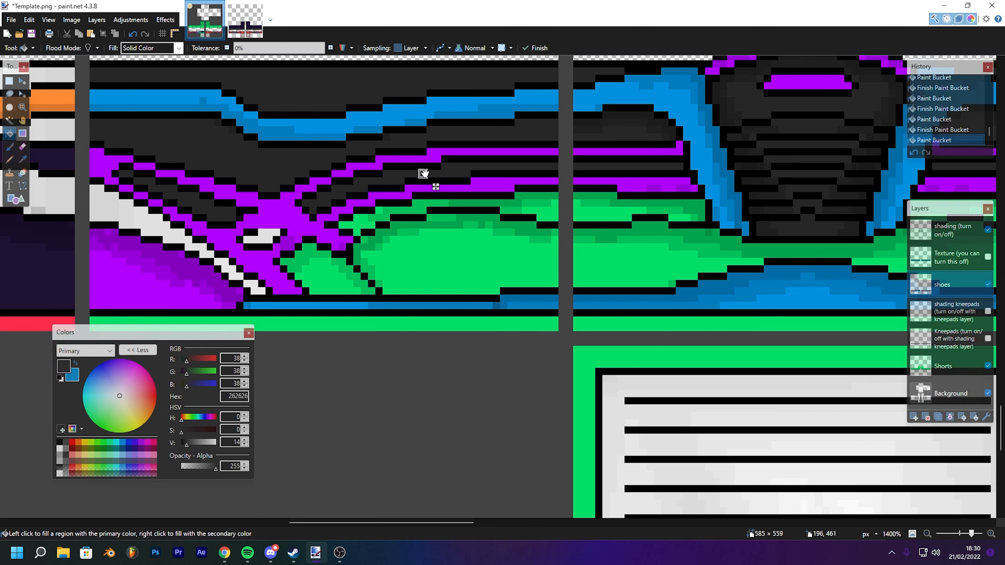
left_click(218, 263)
left_click(103, 198)
left_click_drag(103, 197, 586, 202)
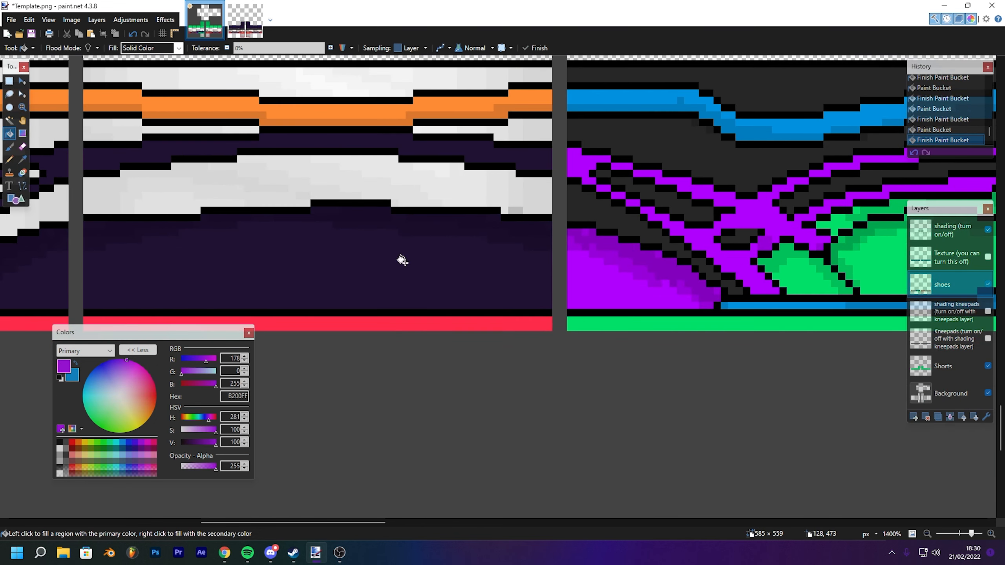
- Fill the dark band and large lower area of the next leg panel purple
key("k")
left_click(9, 133)
left_click(400, 180)
left_click(441, 170)
left_click(542, 196)
left_click(496, 193)
left_click(395, 203)
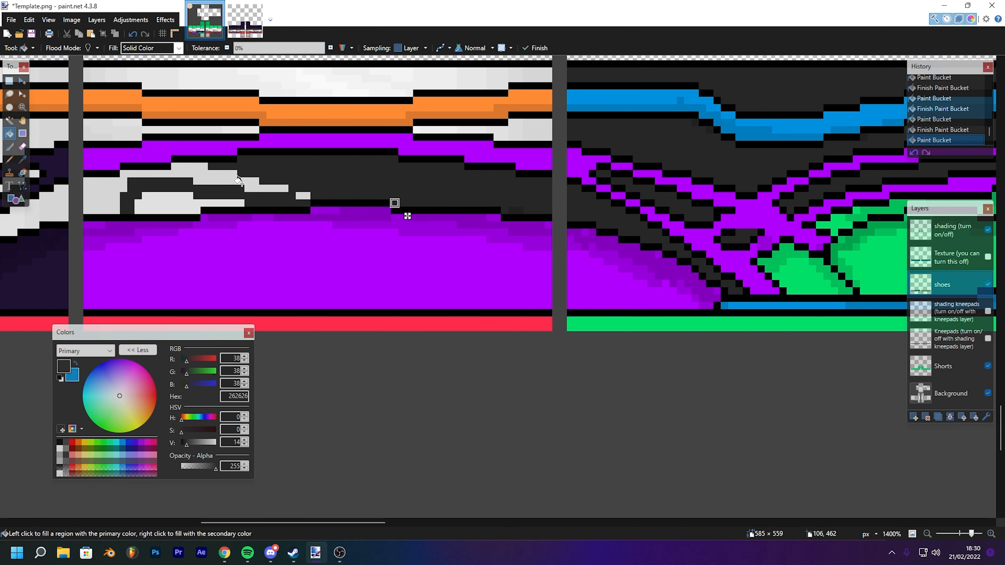
- Fill that panel's white stripes and upper white band dark grey
left_click(257, 188)
left_click(175, 196)
left_click(511, 130)
left_click(438, 129)
left_click(416, 130)
left_click(109, 128)
left_click_drag(466, 80, 481, 124)
left_click(483, 123)
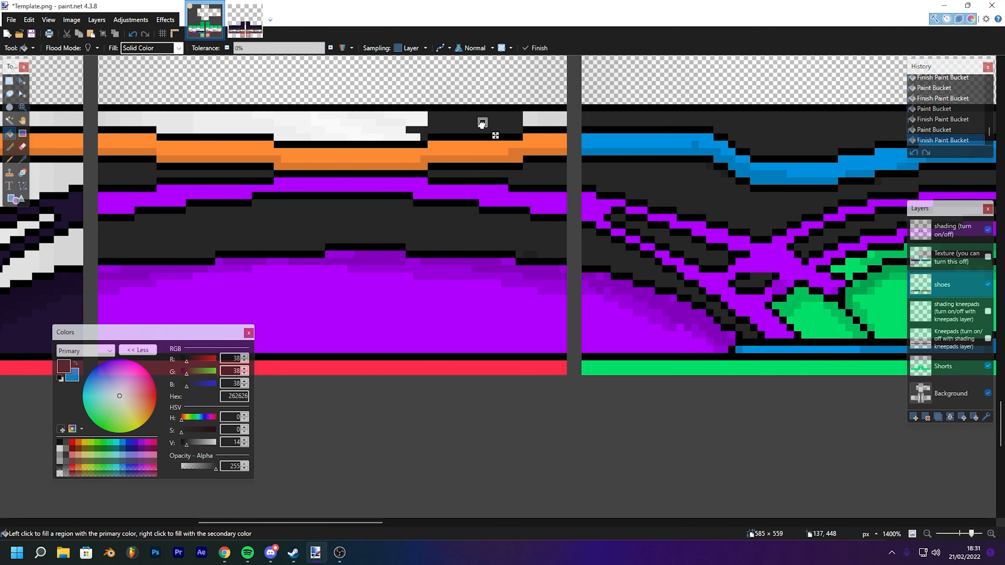
left_click(534, 116)
left_click(388, 130)
left_click(322, 130)
left_click(189, 123)
left_click(105, 121)
- Sample the blue and fill the panel's orange band blue
left_click(22, 159)
left_click(537, 144)
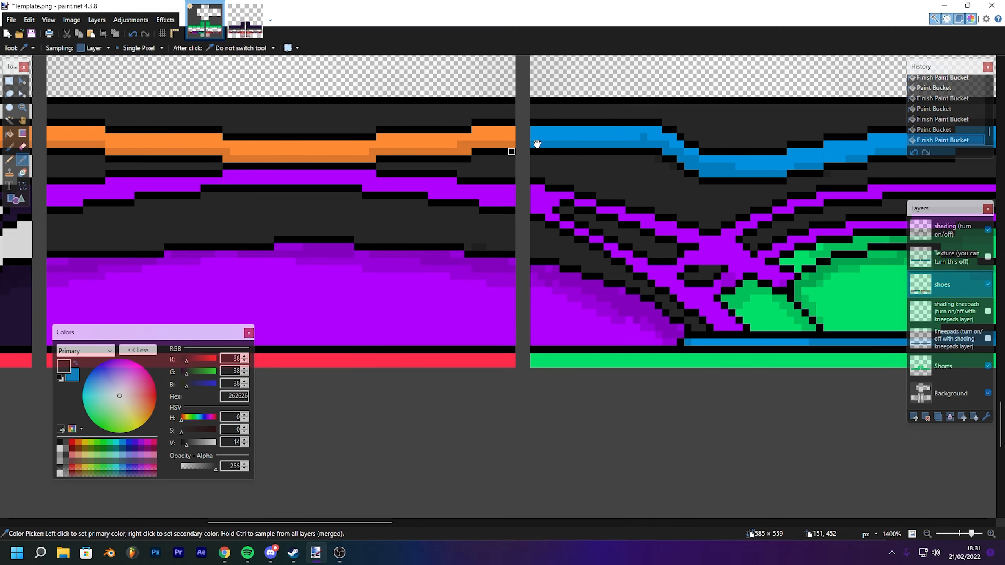
left_click(9, 134)
left_click(306, 150)
left_click_drag(263, 198, 197, 126)
- Sample the green and fill a remaining region of the panel green
left_click(23, 159)
left_click(540, 288)
left_click(9, 134)
left_click(412, 288)
left_click_drag(520, 189, 125, 256)
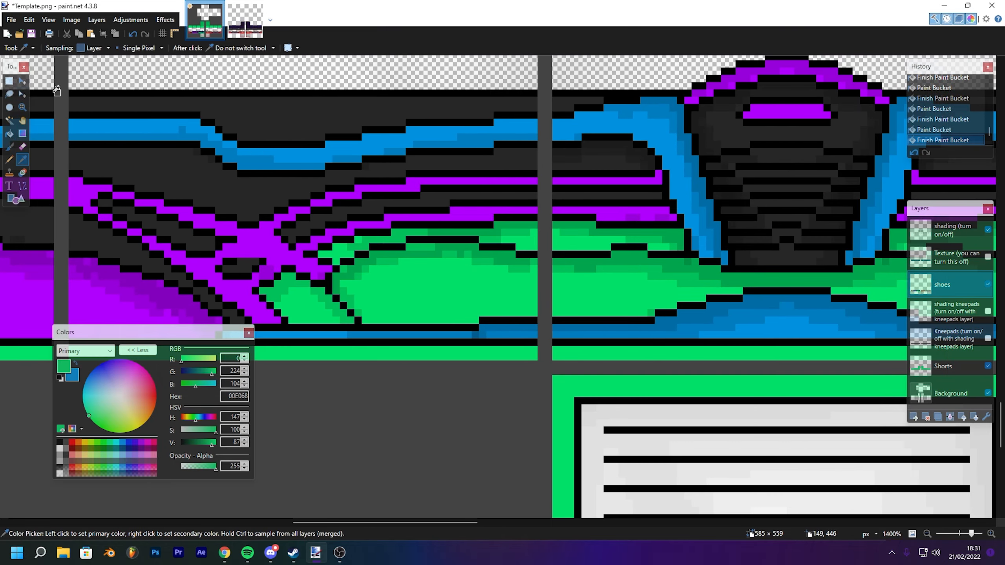
- Copy the finished leg panel's lower section and paste it over the neighbouring panel, moving and resizing it to fit
left_click(9, 81)
left_click_drag(70, 92, 536, 358)
key("ctrl+c")
key("ctrl+v")
left_click_drag(179, 233, 616, 222)
left_click_drag(641, 277, 143, 278)
left_click_drag(144, 278, 441, 261)
left_click_drag(775, 196, 0, 167)
key("ctrl+d")
scroll(532, 279, "down", 3)
scroll(533, 279, "down", 3)
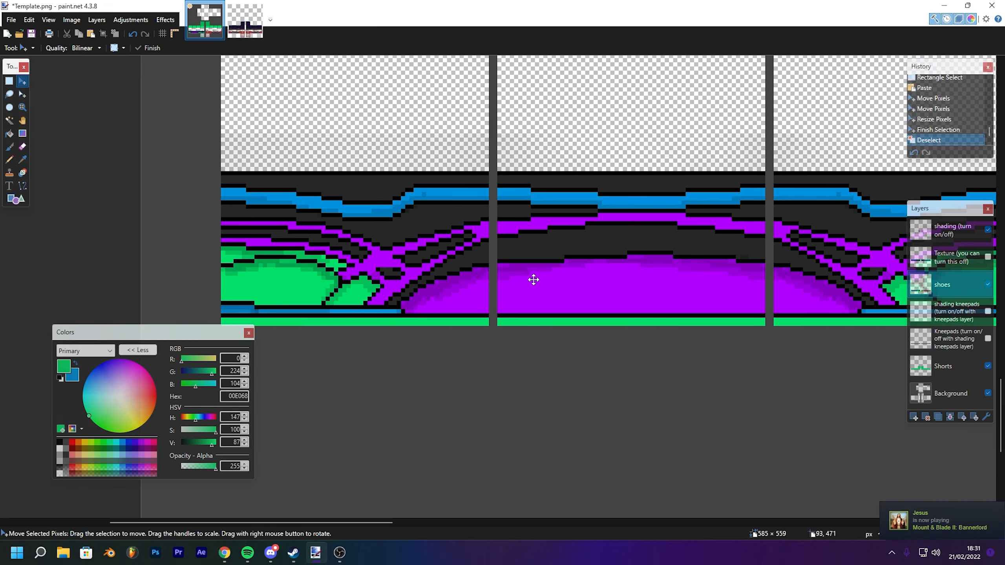
scroll(534, 279, "down", 4)
scroll(533, 280, "up", 3)
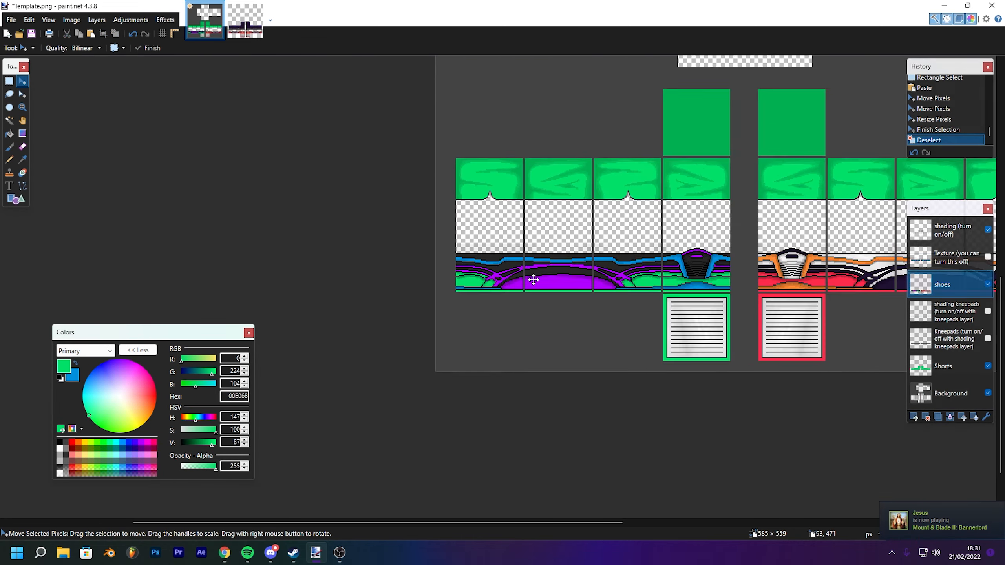
- Copy the left leg's lower section with the shoe onto the right leg, moving and resizing it into place
left_click_drag(564, 237, 359, 234)
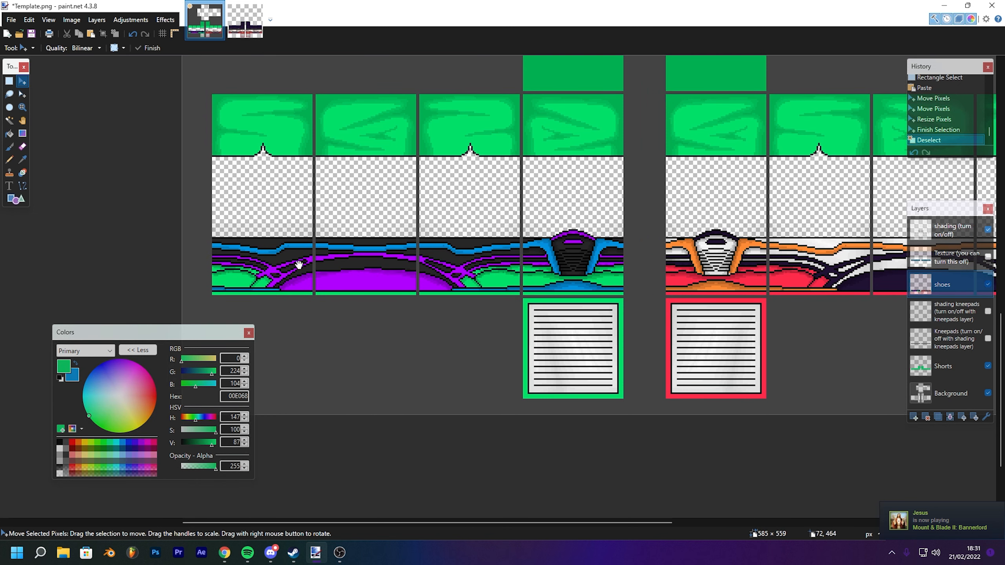
left_click_drag(307, 257, 278, 235)
left_click_drag(347, 196, 274, 202)
left_click_drag(540, 198, 573, 210)
left_click(9, 82)
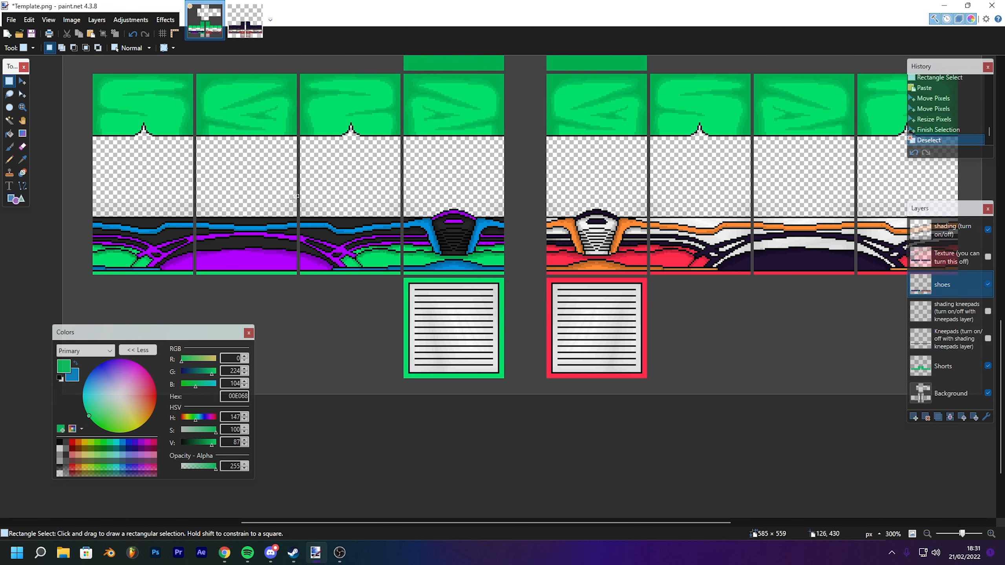
left_click_drag(92, 204, 503, 378)
key("m")
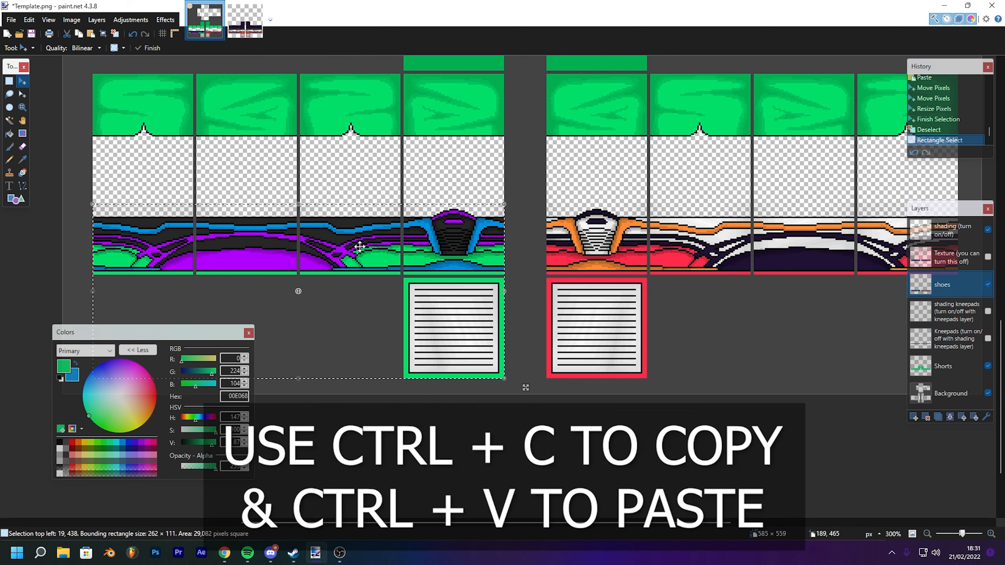
key("ctrl+v")
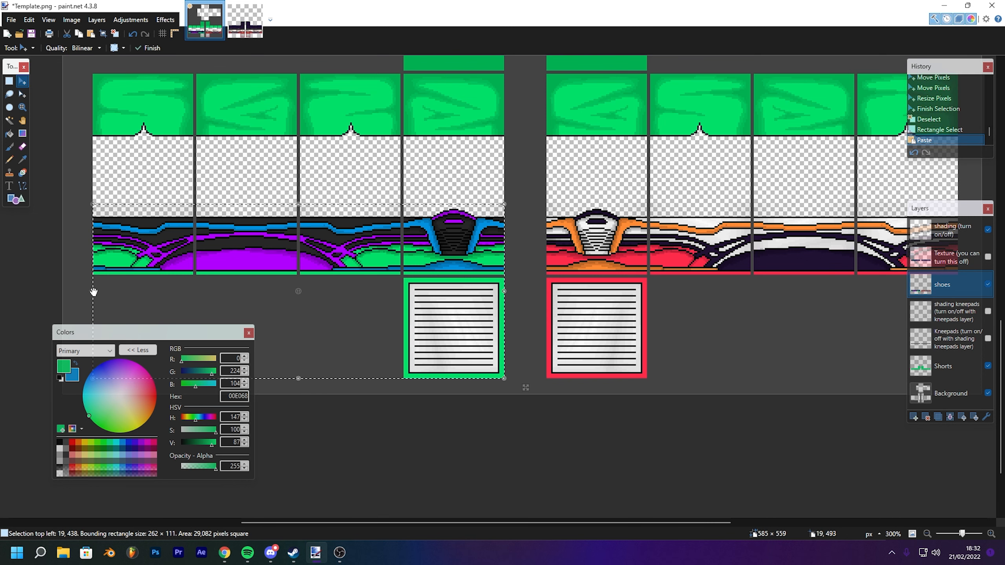
left_click_drag(93, 291, 778, 239)
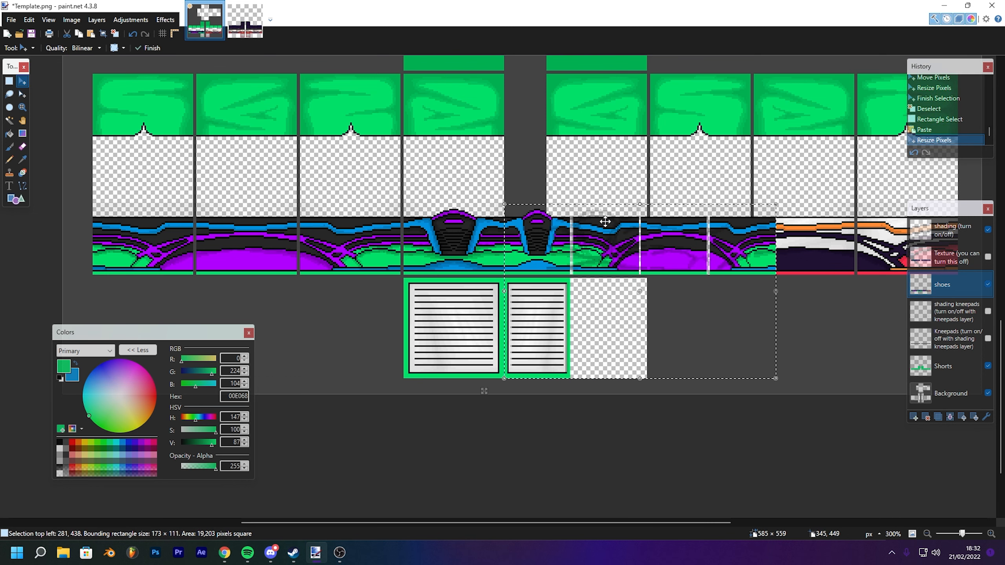
left_click_drag(605, 222, 489, 204)
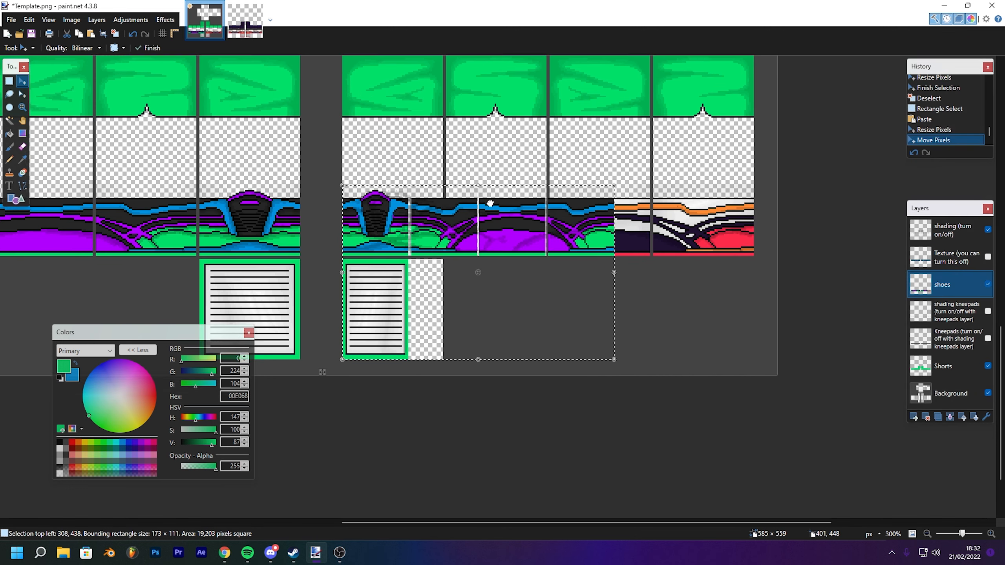
left_click_drag(614, 277, 754, 271)
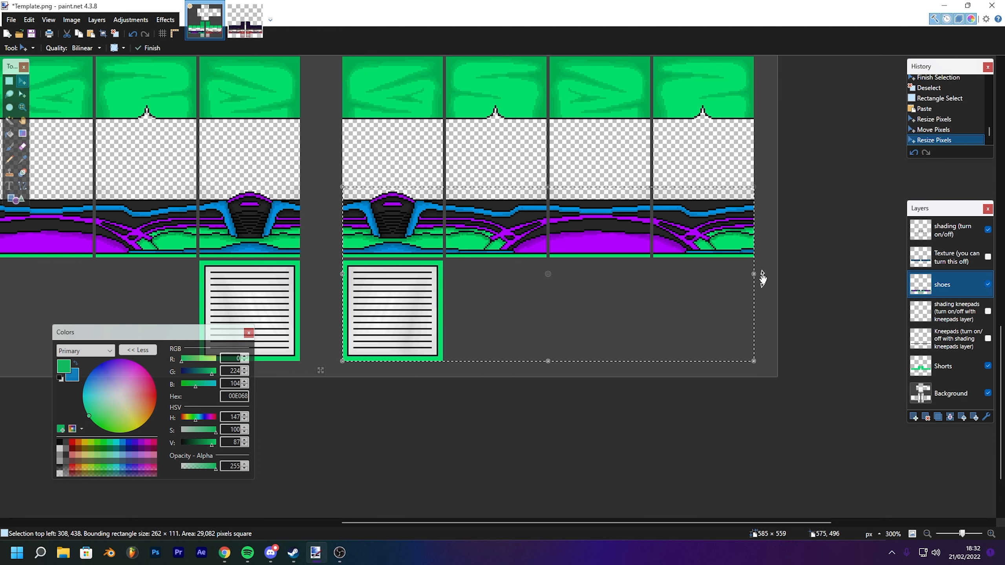
key("ctrl+d")
left_click_drag(349, 72, 563, 195)
left_click_drag(454, 262, 557, 230)
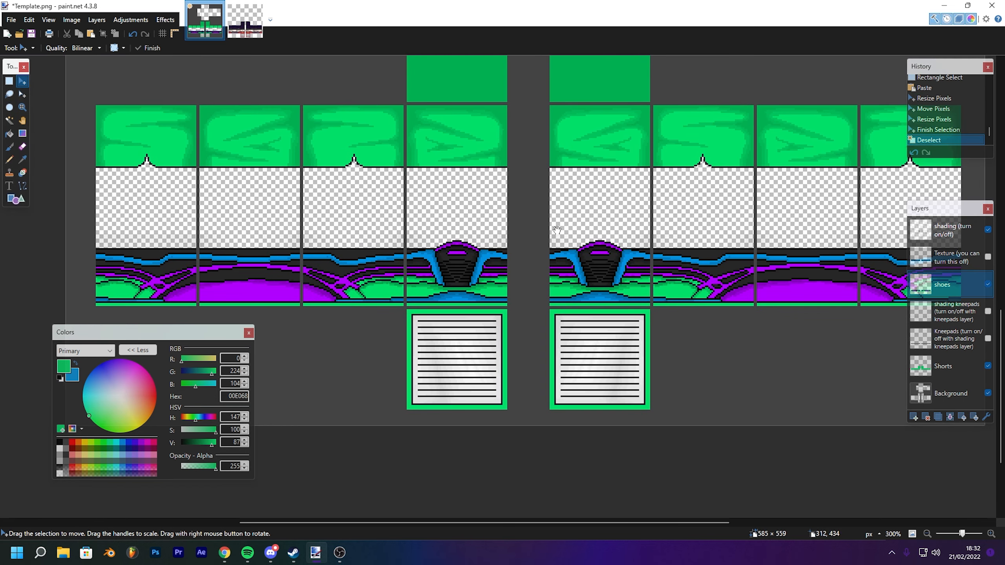
- Turn on the kneepads and shading kneepads layers, and open and confirm the shading kneepads layer's properties
left_click_drag(538, 183, 494, 203)
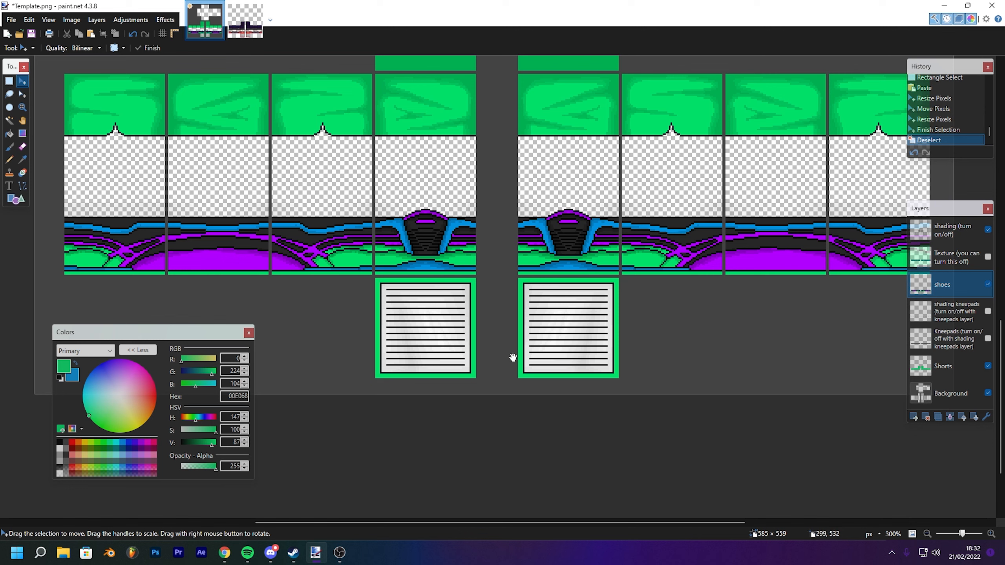
left_click_drag(528, 254, 529, 222)
left_click_drag(553, 140, 458, 237)
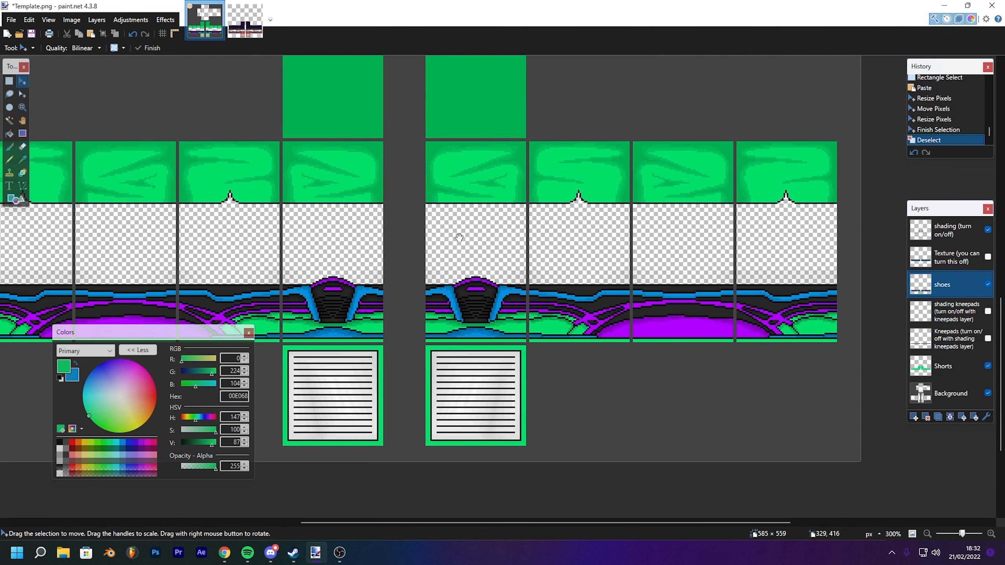
scroll(458, 237, "down", 4)
scroll(458, 237, "up", 4)
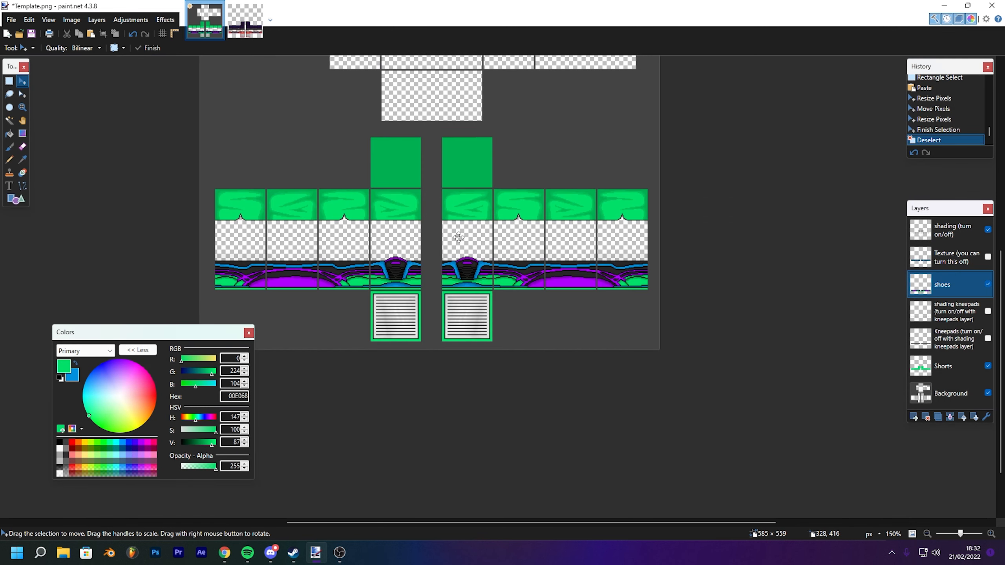
left_click_drag(459, 237, 539, 204)
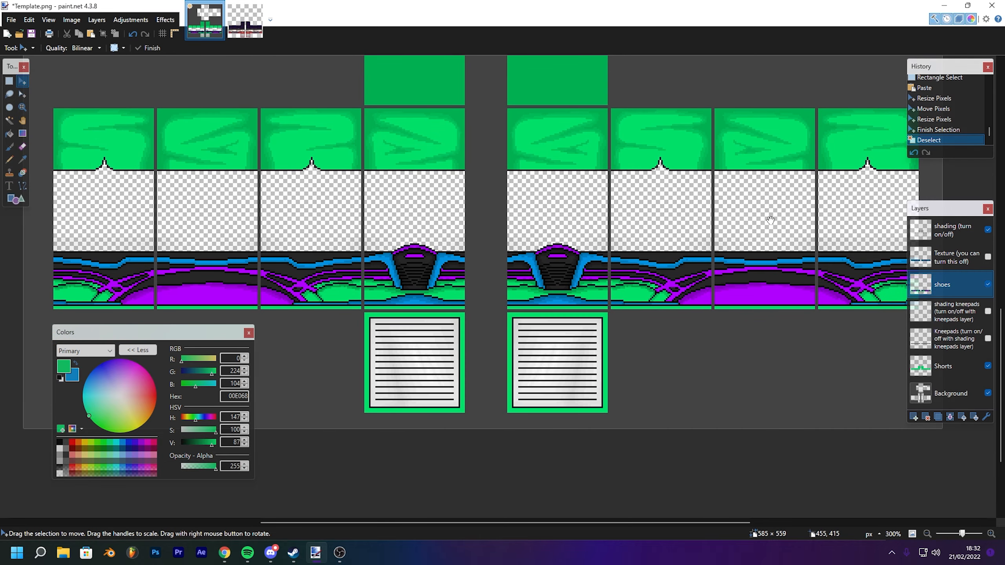
left_click(987, 339)
left_click(987, 312)
mouse_move(460, 218)
left_mouse_down()
mouse_move(478, 204)
mouse_move(612, 289)
mouse_move(420, 234)
left_mouse_up()
double_click(952, 312)
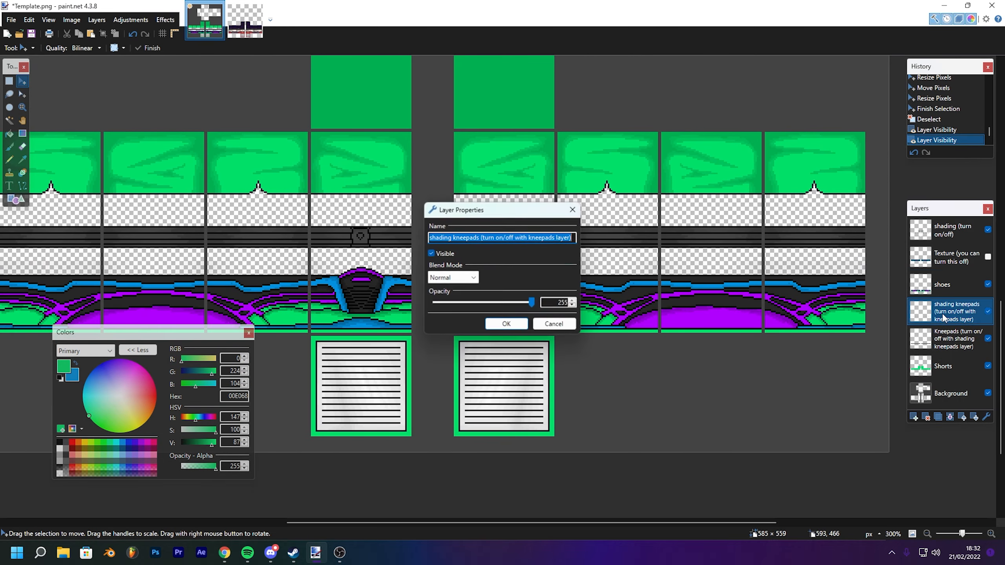
left_click(526, 321)
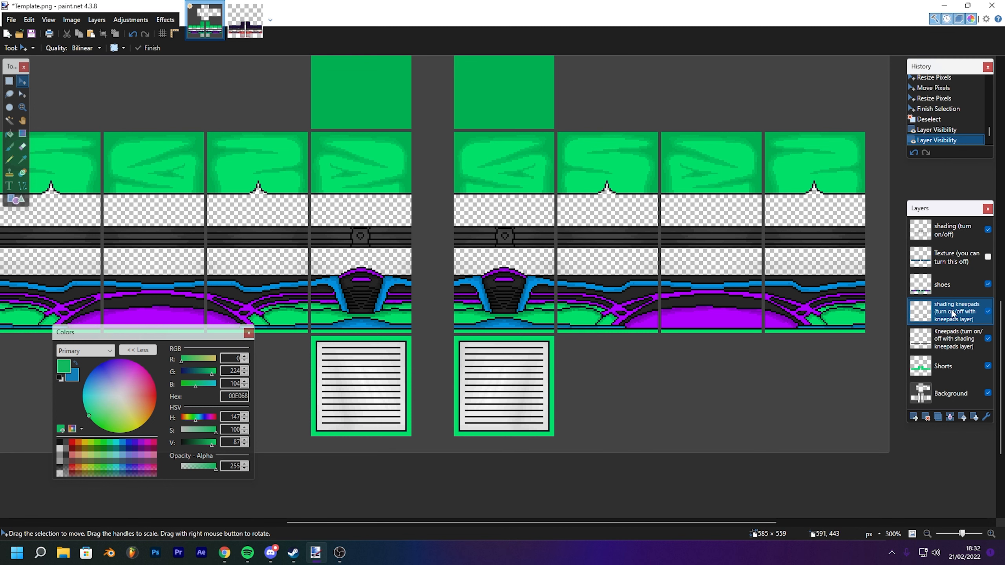
- Paste the copied section onto the shading kneepads layer, deselect, then duplicate that layer and merge it down
key("ctrl+v")
key("ctrl+d")
left_click(96, 20)
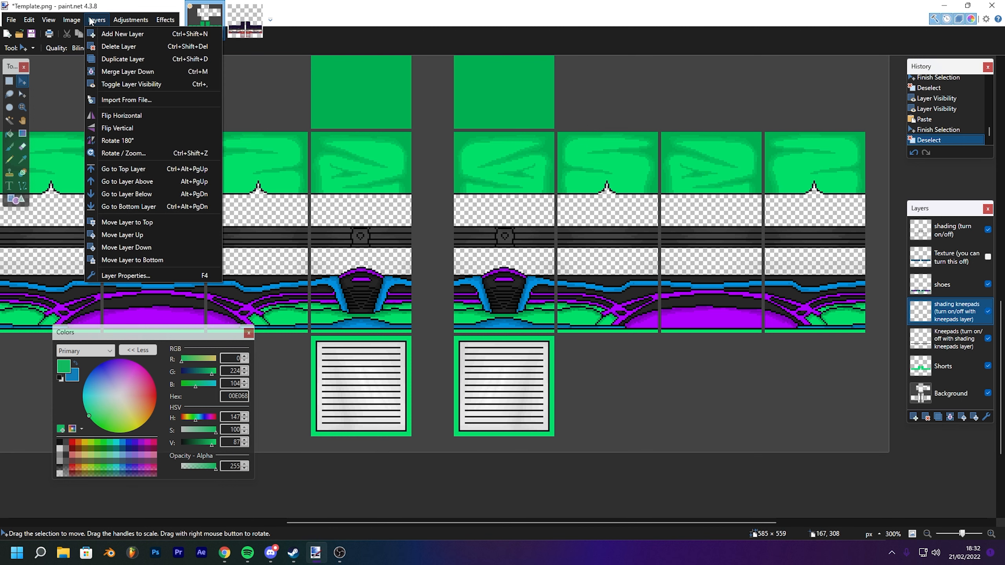
left_click(127, 58)
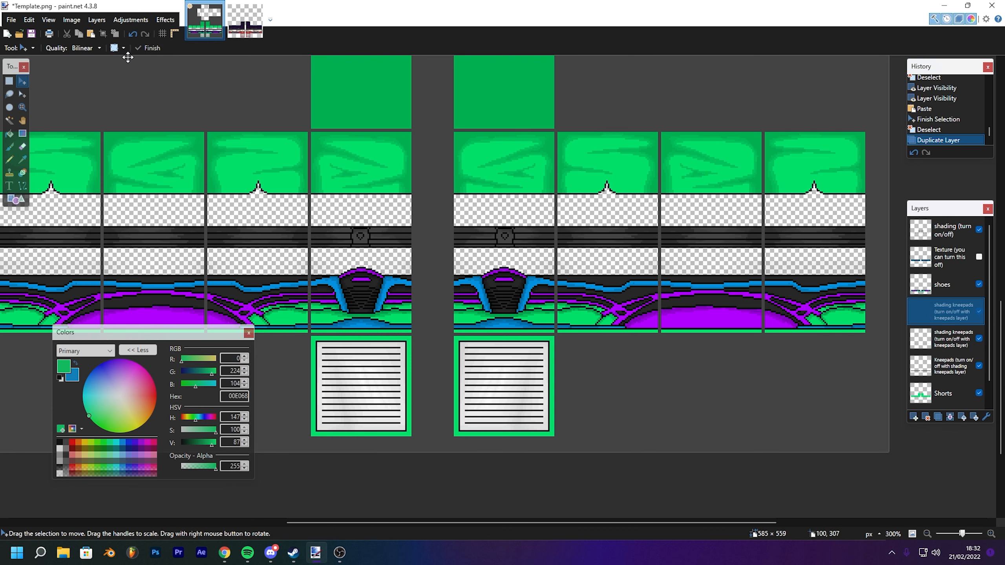
left_click_drag(389, 172, 477, 158)
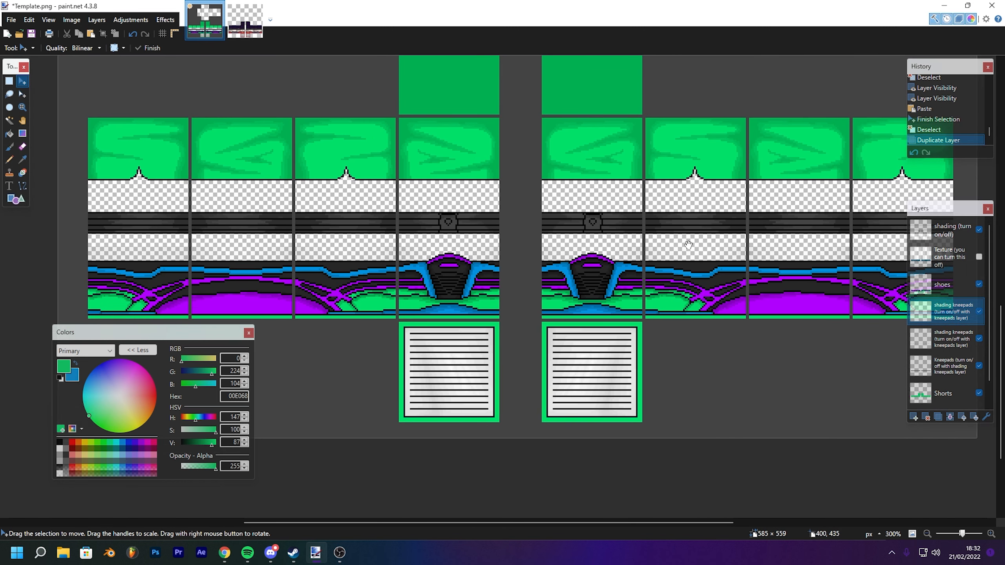
left_click(950, 417)
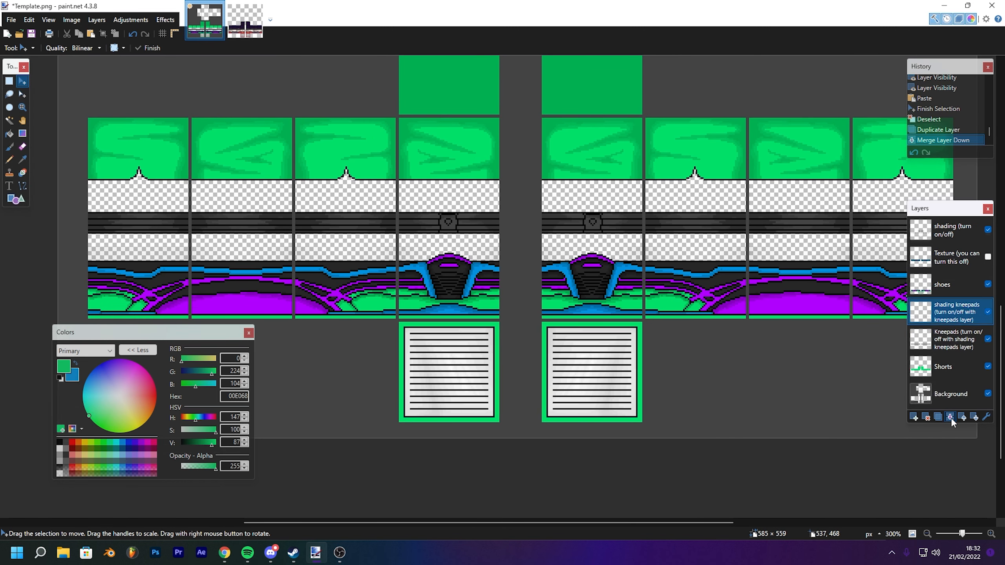
- Toggle the shading kneepads layer off and on to compare the kneepad shading across both legs
left_click(991, 312)
left_click(991, 313)
left_click_drag(536, 188, 418, 258)
scroll(432, 238, "down", 5)
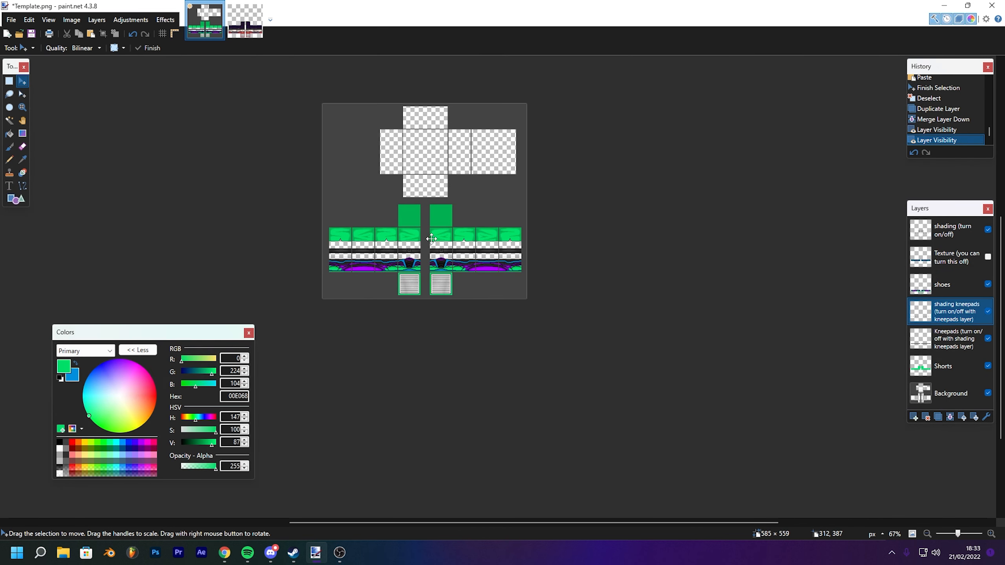
scroll(432, 238, "up", 5)
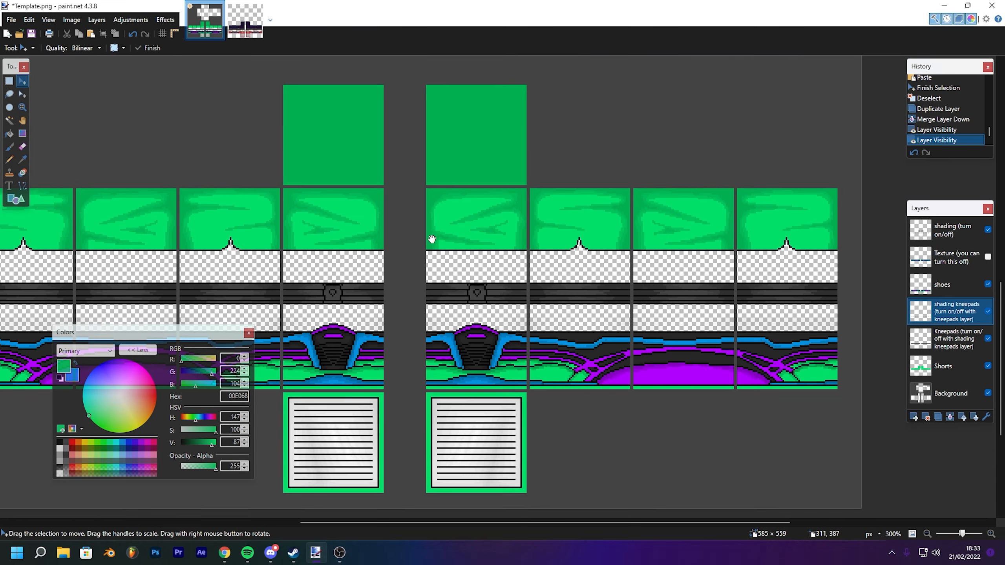
left_click_drag(511, 253, 671, 140)
left_click_drag(556, 137, 389, 172)
left_click_drag(311, 154, 457, 173)
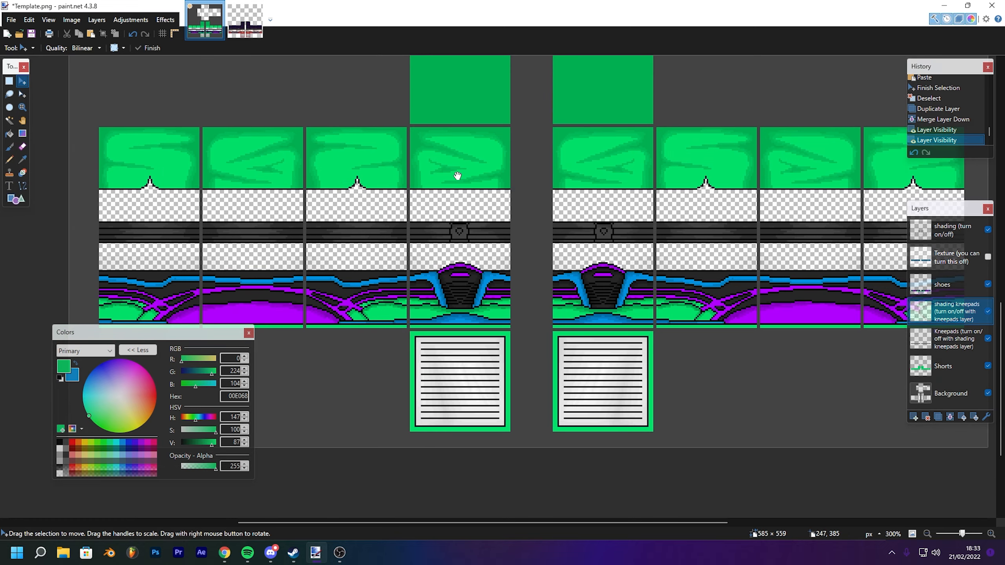
left_click_drag(361, 155, 428, 187)
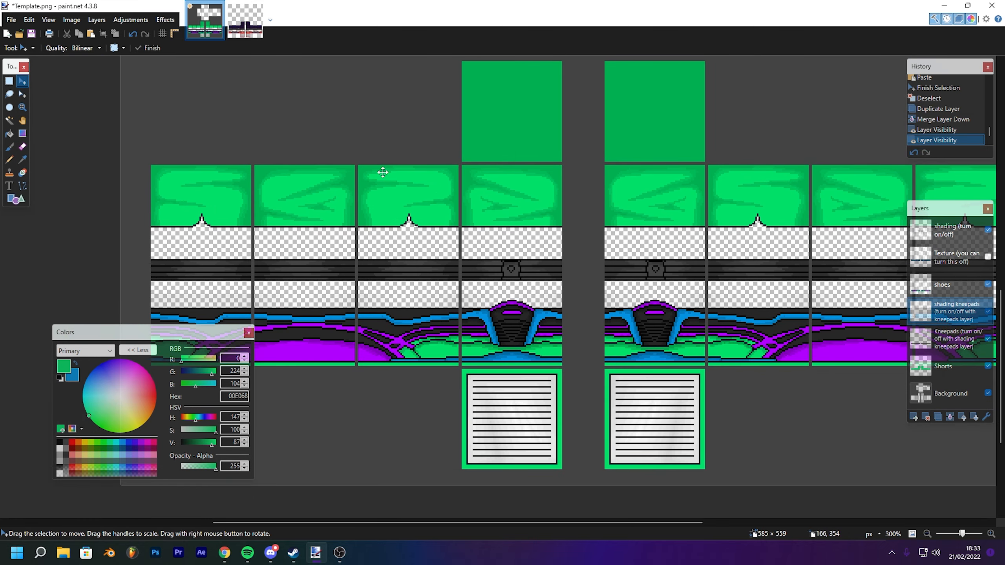
left_click(22, 186)
left_click_drag(520, 201, 490, 182)
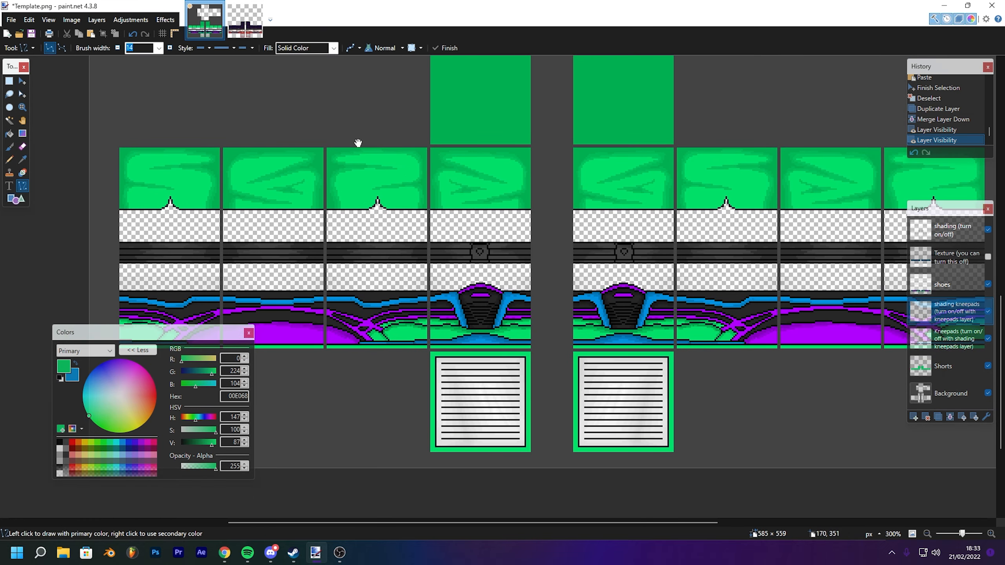
left_click_drag(369, 162, 482, 173)
left_click_drag(756, 367, 753, 374)
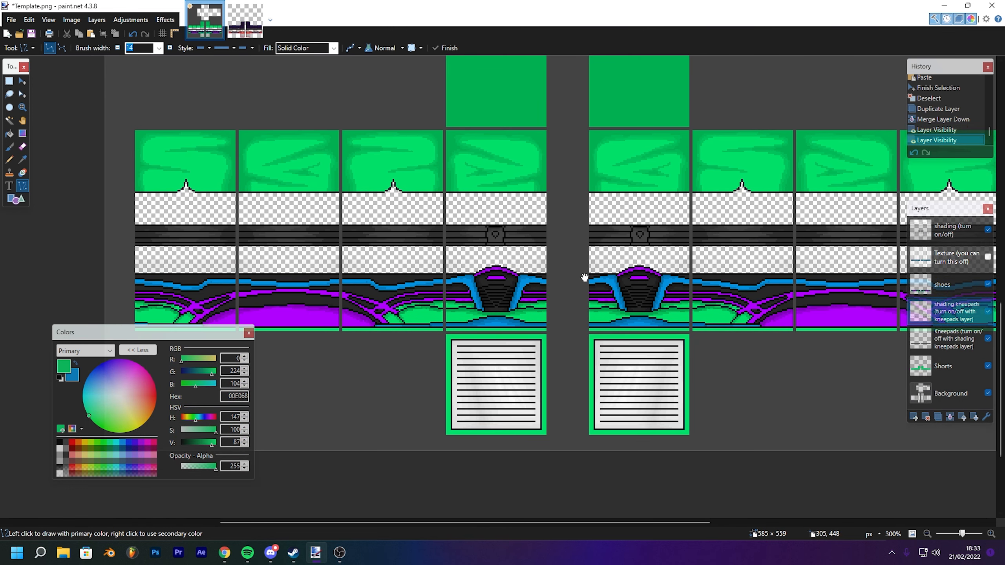
- On the Shorts layer, magic-wand select the third shorts panel from the left and zoom in on it
left_click(949, 369)
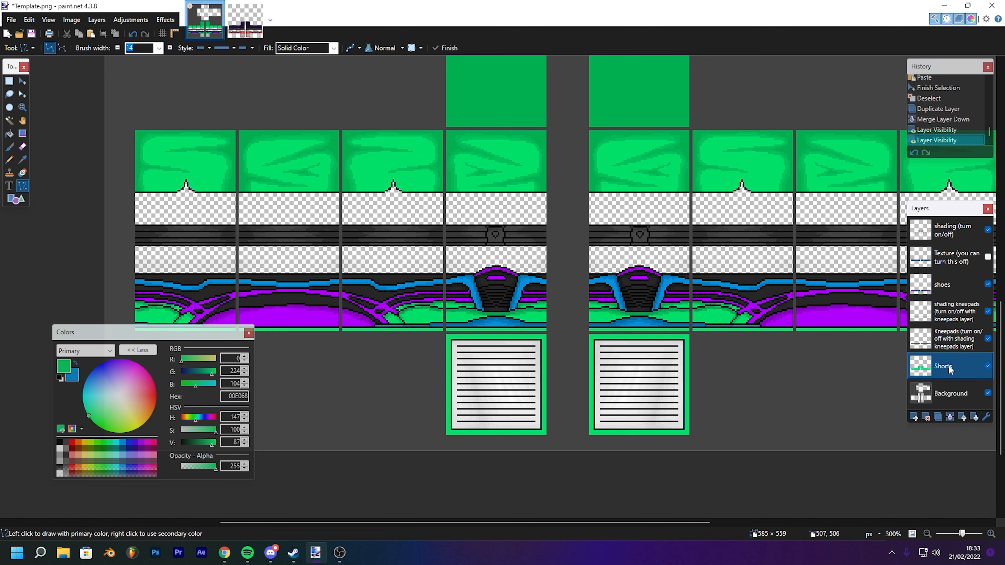
left_click(9, 122)
left_click_drag(537, 200, 464, 204)
left_click_drag(446, 90, 418, 120)
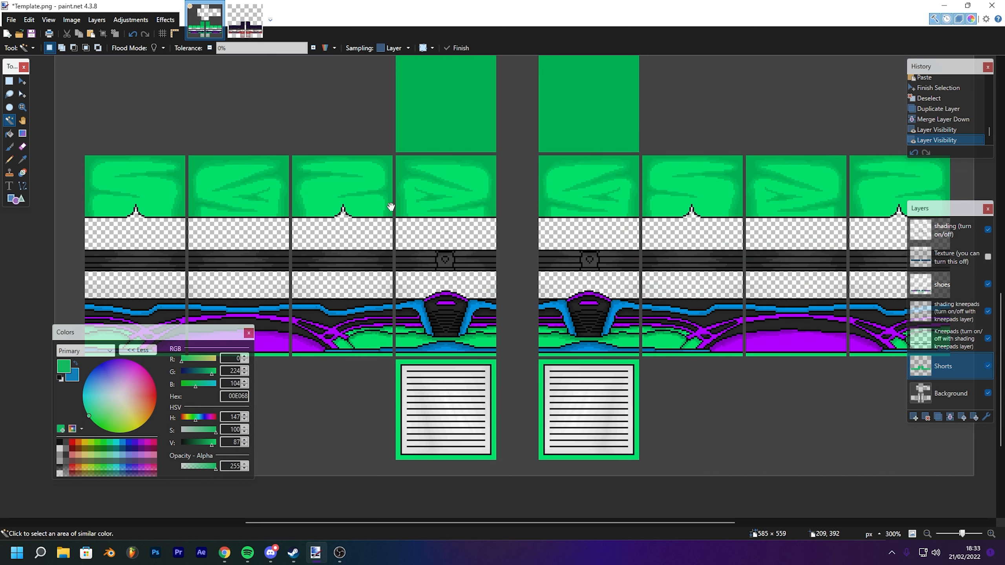
scroll(391, 206, "down", 2)
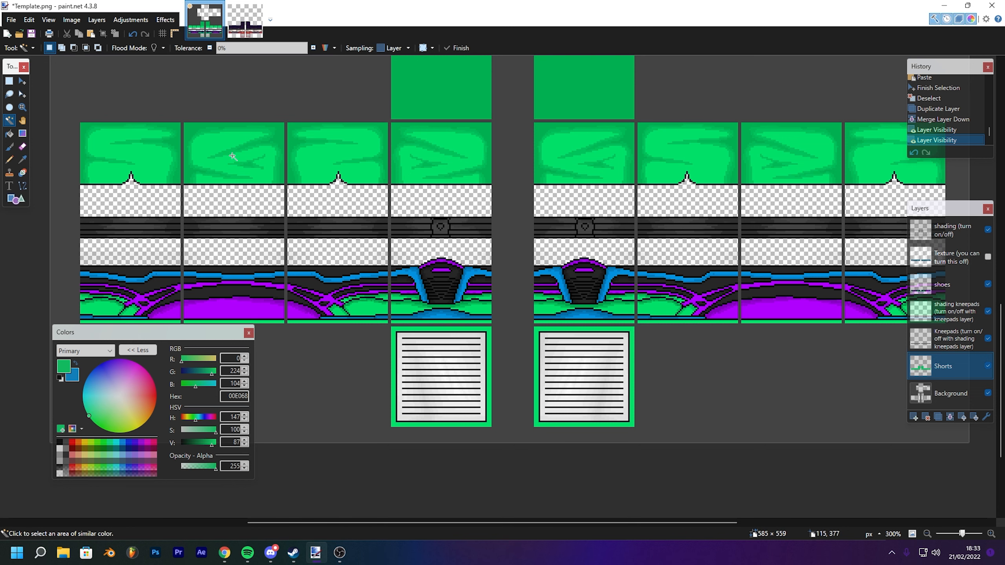
scroll(410, 157, "right", 4)
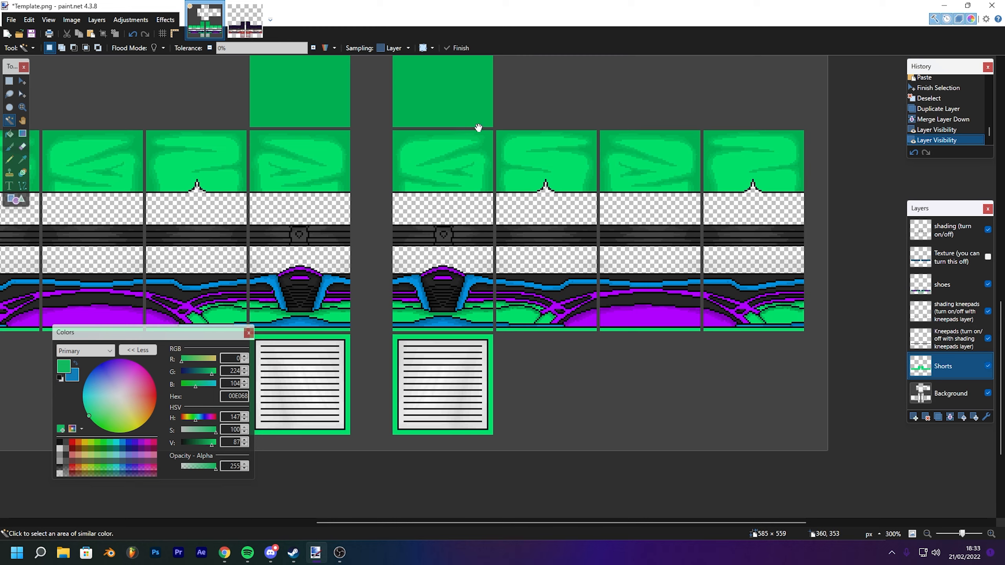
scroll(478, 128, "up", 1)
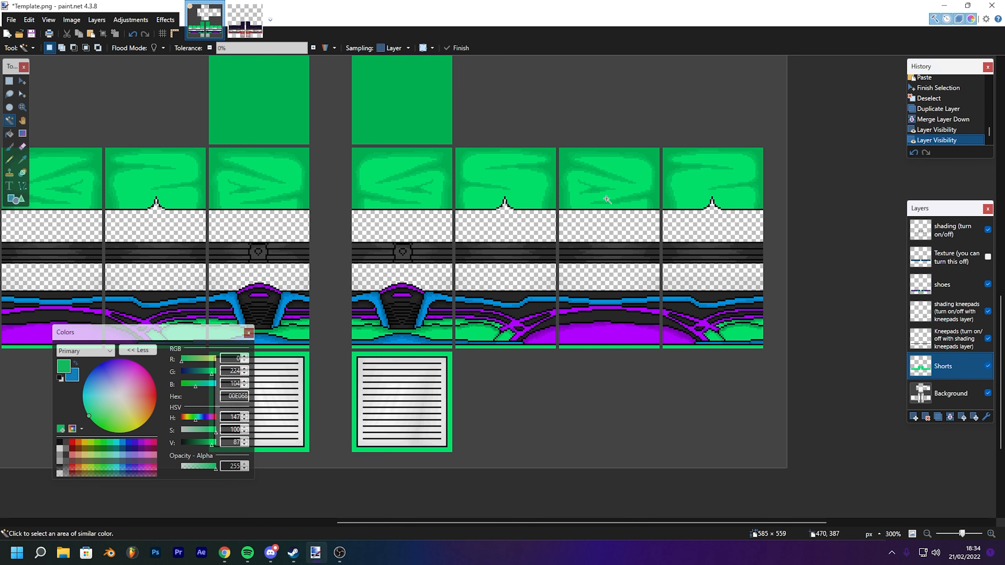
left_click_drag(510, 169, 601, 171)
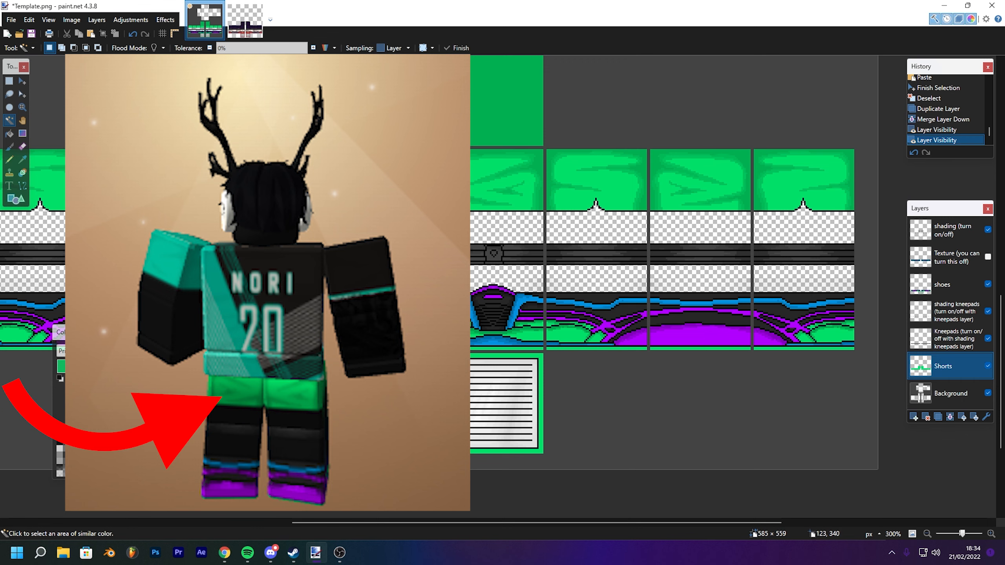
left_click_drag(855, 232, 623, 199)
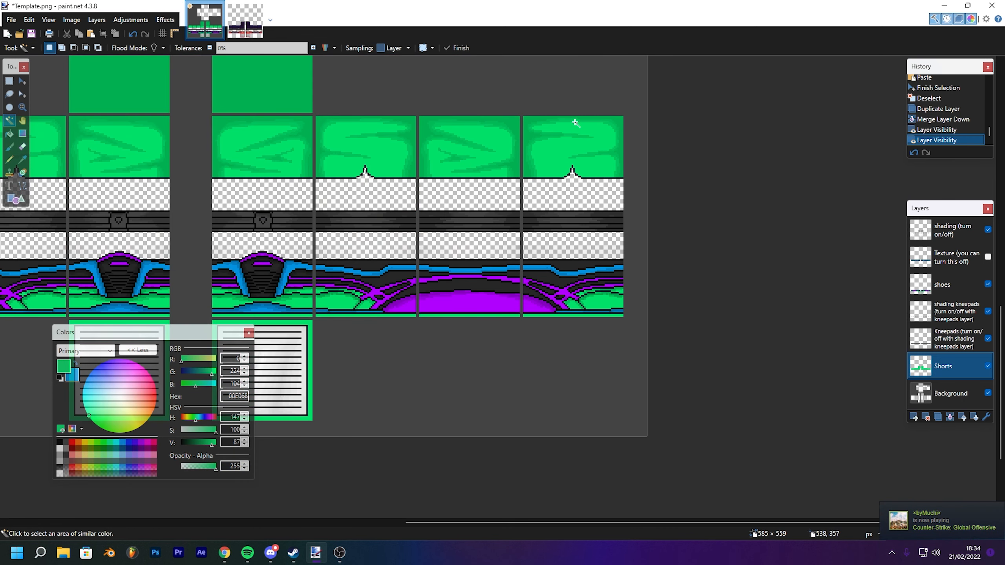
left_click_drag(545, 159, 644, 162)
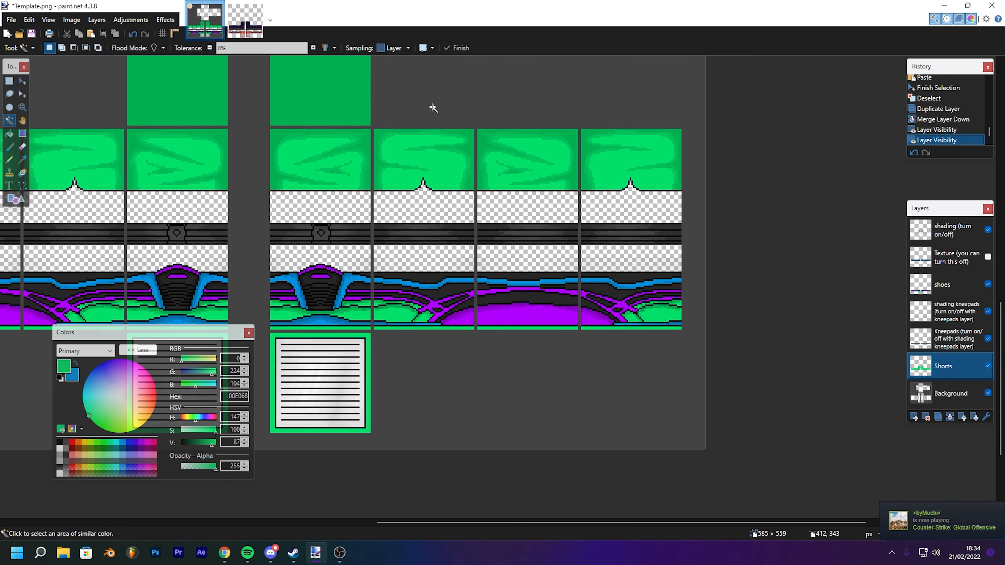
left_click_drag(455, 168, 503, 194)
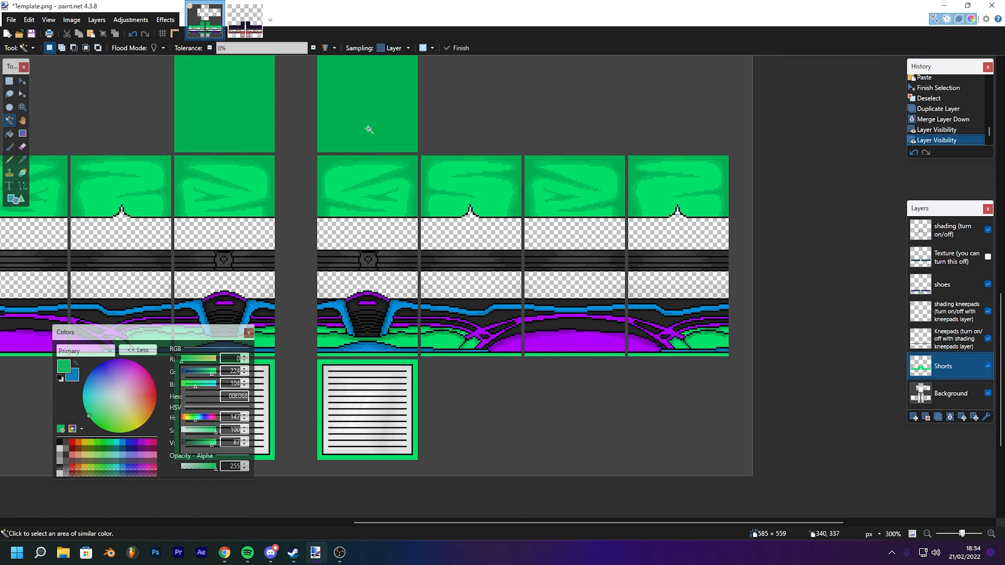
left_click_drag(339, 247, 640, 209)
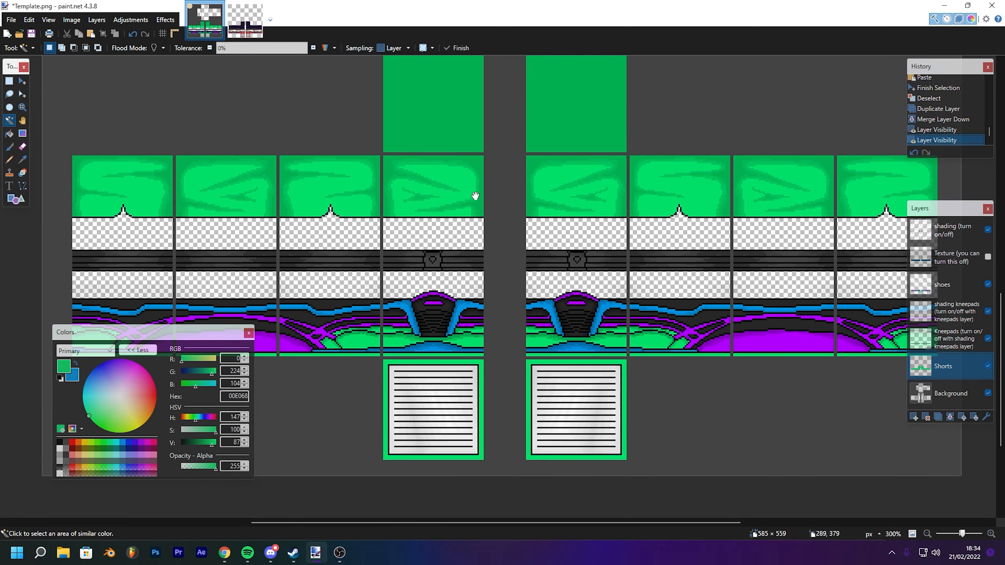
left_click_drag(324, 195, 412, 203)
left_click(363, 207)
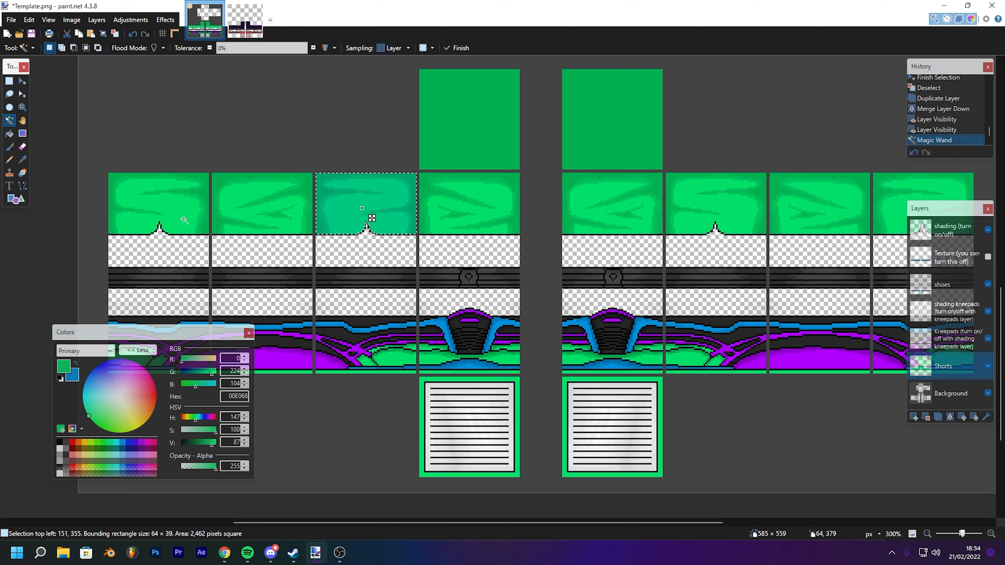
left_click(174, 207)
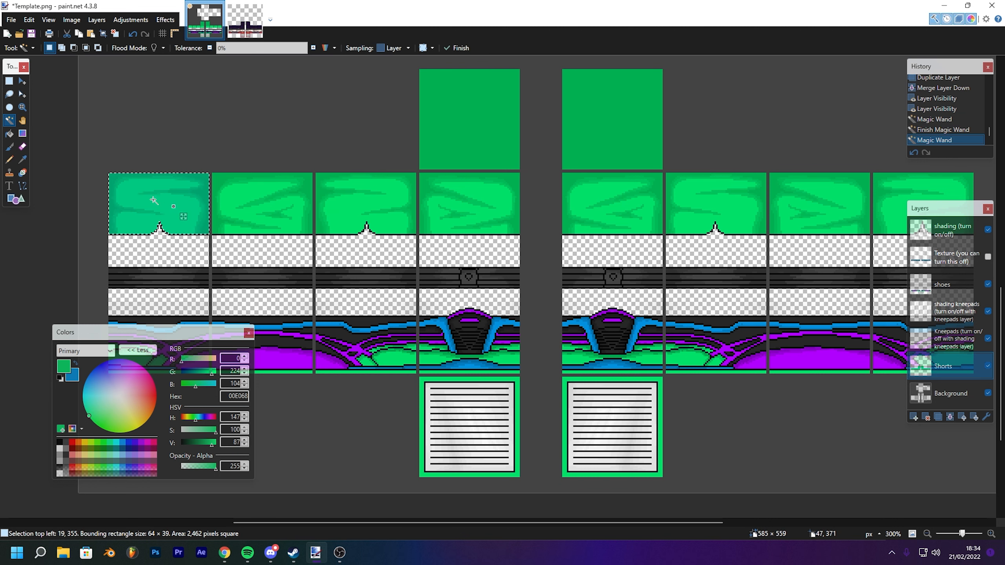
left_click(371, 194)
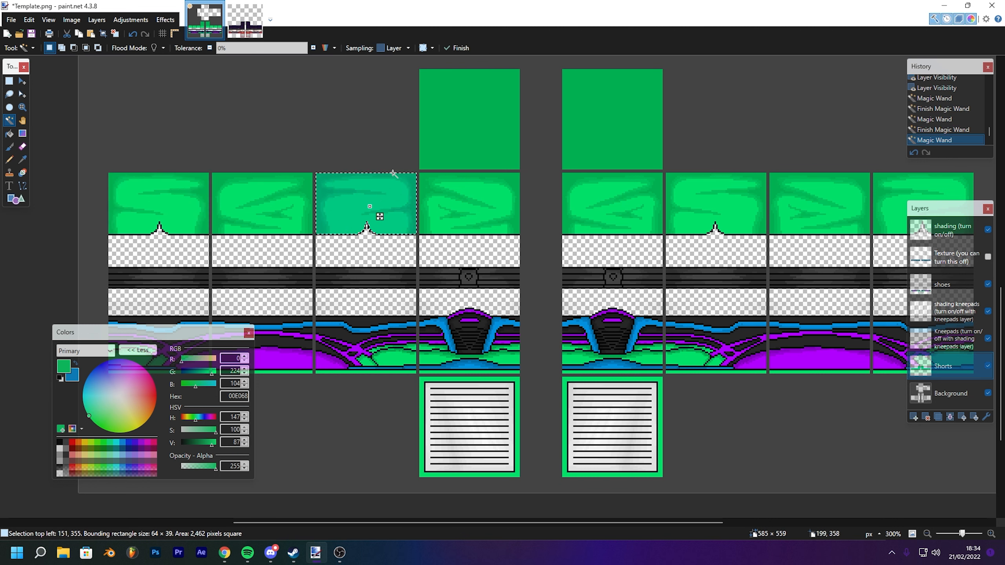
key("ctrl+plus")
key("ctrl+plus")
key("ctrl+plus")
key("ctrl+plus")
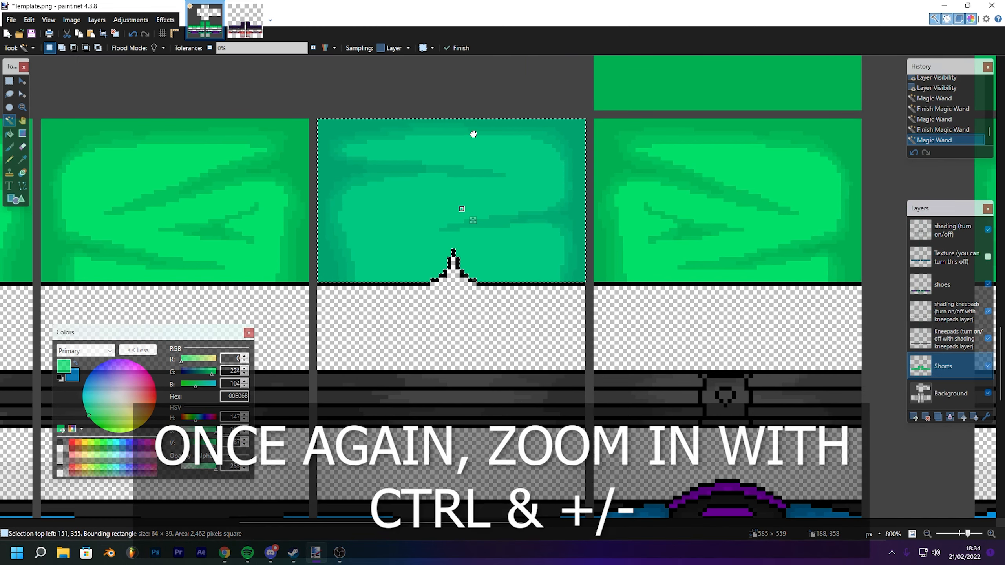
left_click_drag(473, 134, 490, 113)
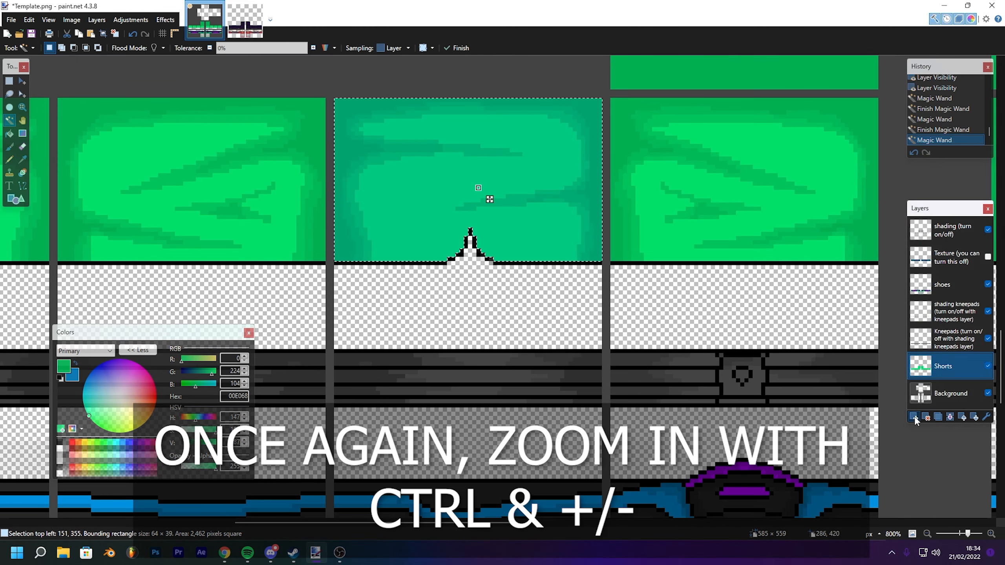
- Switch to the Line tool, set the primary colour to dark grey 262626, and clear the selection
left_click(22, 185)
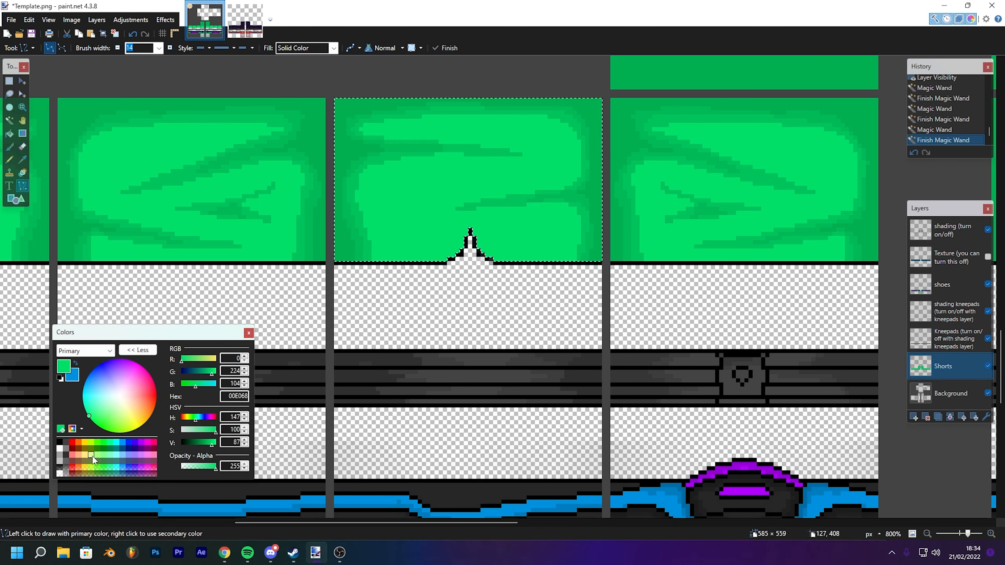
left_click(66, 443)
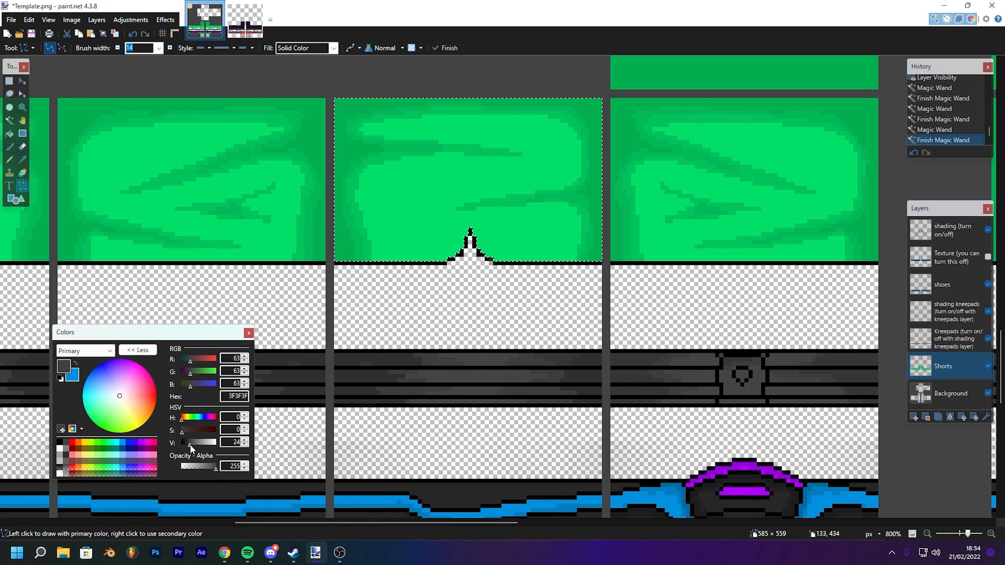
left_click_drag(190, 445, 187, 447)
mouse_move(411, 250)
left_mouse_down()
mouse_move(415, 230)
mouse_move(391, 246)
mouse_move(361, 221)
left_mouse_up()
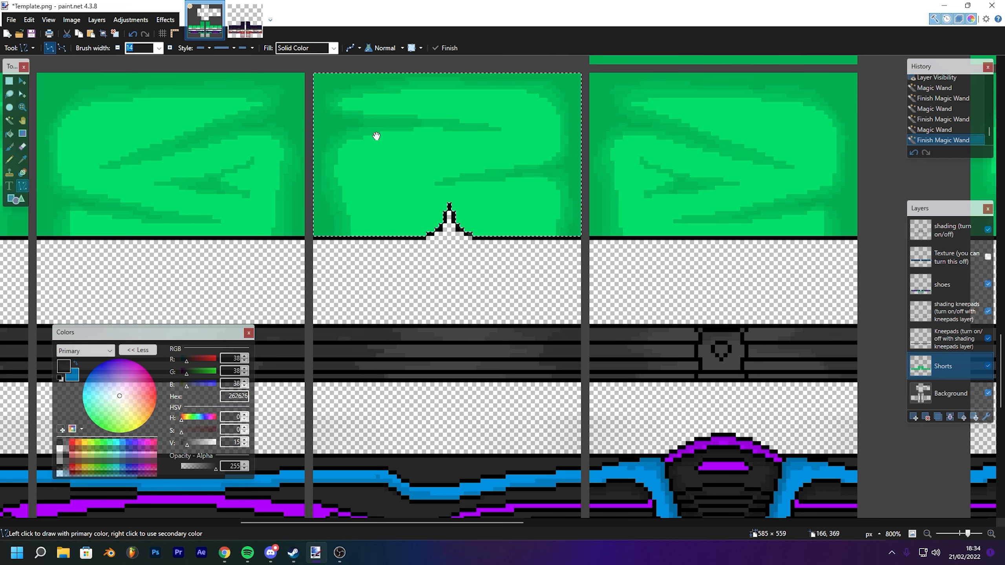
left_click_drag(377, 136, 371, 174)
key("ctrl+d")
scroll(142, 48, "up", 1)
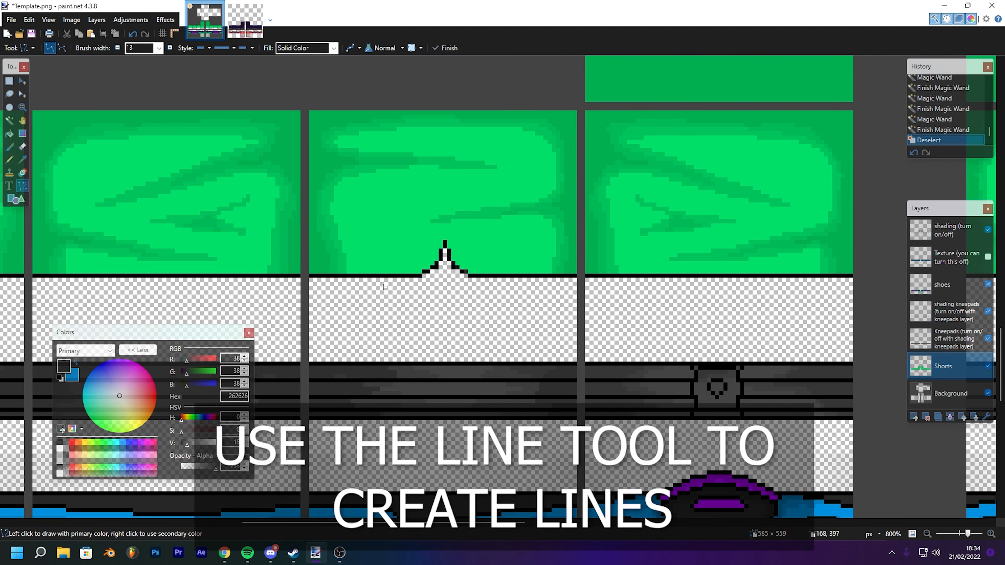
- Magic-wand select the third shorts panel and try drawing two 13-pixel-wide dark vertical lines in it, then undo them
left_click(9, 120)
left_click(433, 170)
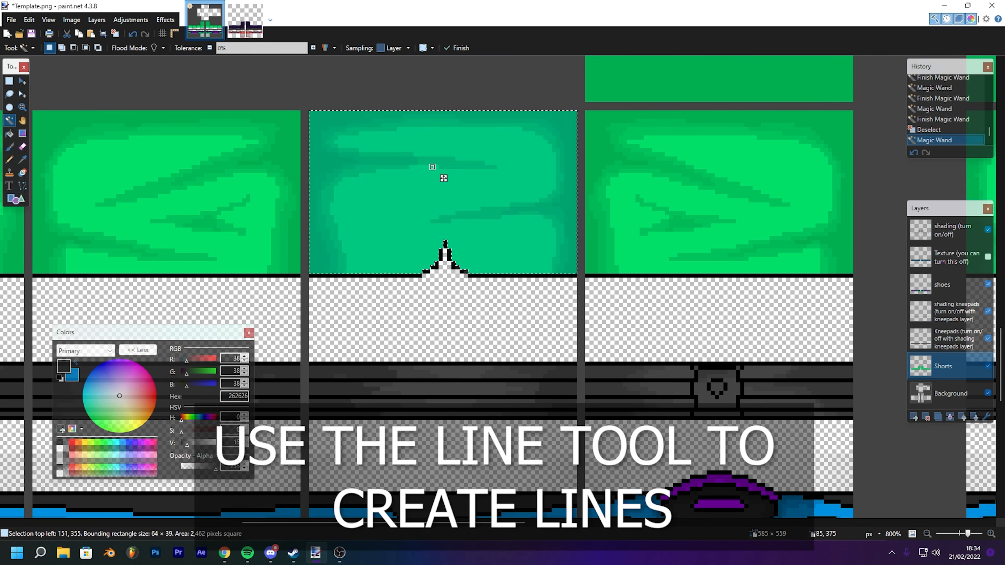
left_click(22, 186)
left_click_drag(396, 263, 397, 110)
mouse_move(480, 96)
left_mouse_down()
mouse_move(498, 208)
mouse_move(483, 321)
mouse_move(508, 345)
mouse_move(499, 345)
left_mouse_up()
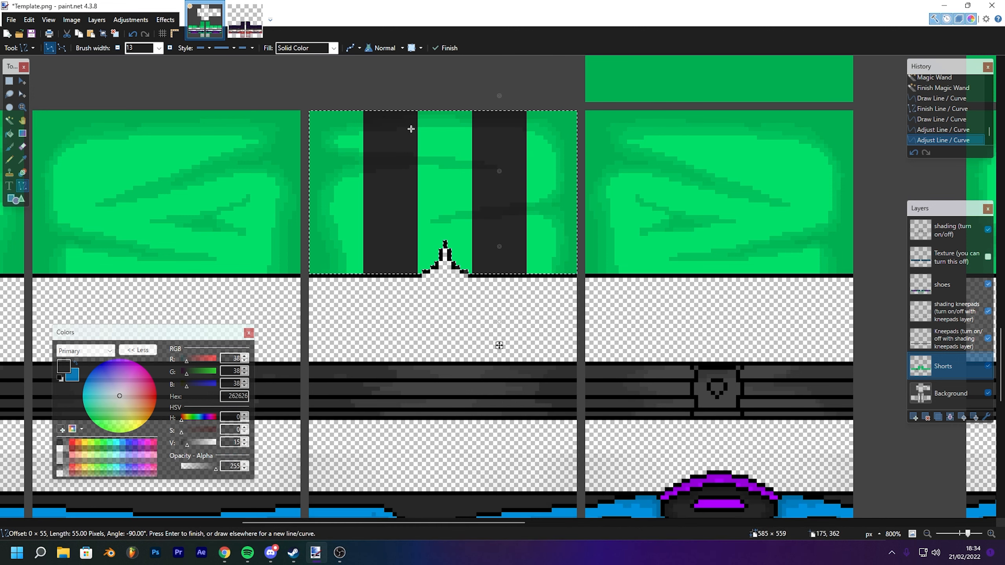
left_click_drag(554, 253, 474, 238)
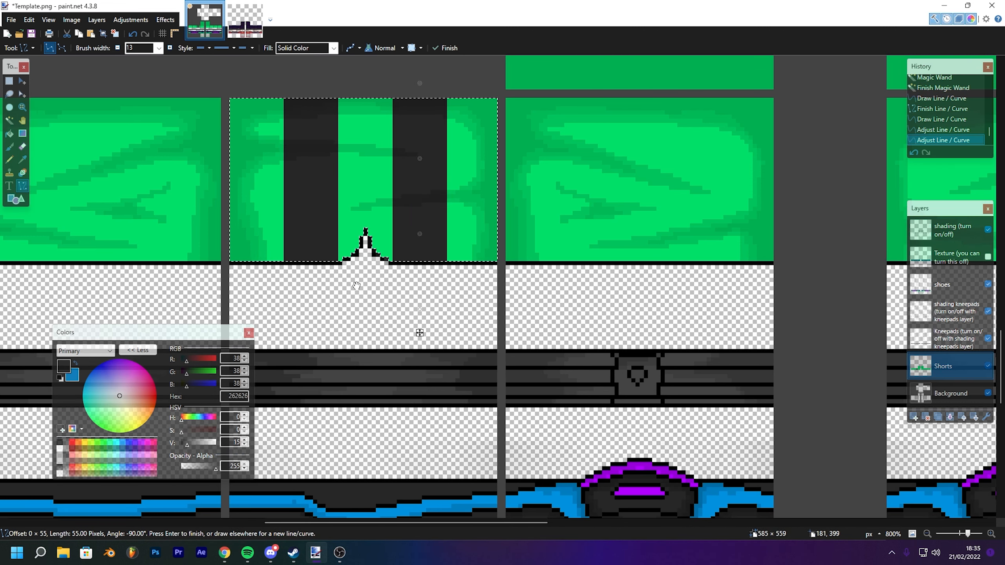
left_click_drag(622, 249, 597, 277)
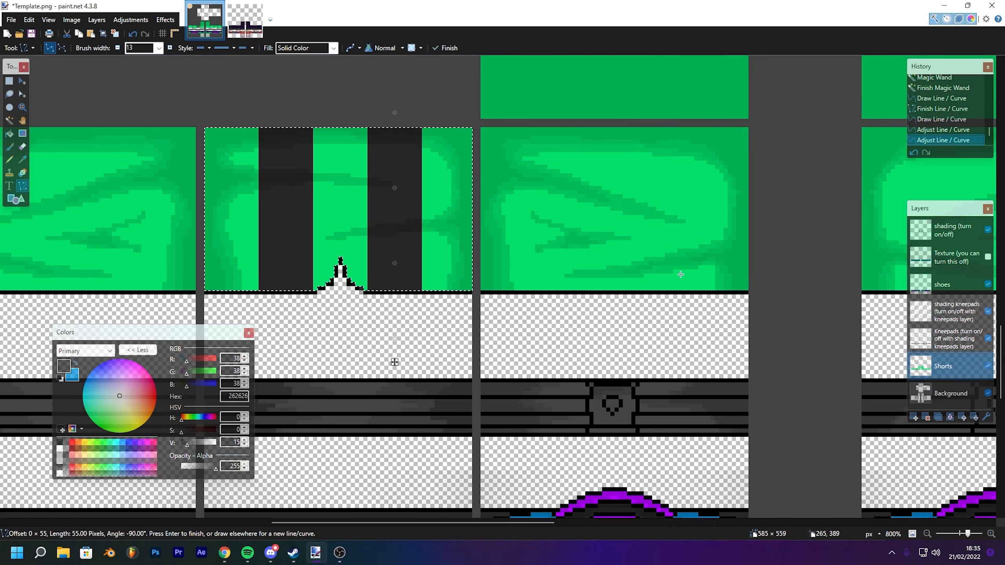
key("ctrl+d")
left_click_drag(679, 275, 409, 233)
key("ctrl+z")
key("ctrl+z")
key("ctrl+z")
key("ctrl+z")
key("ctrl+z")
key("ctrl+z")
key("ctrl+z")
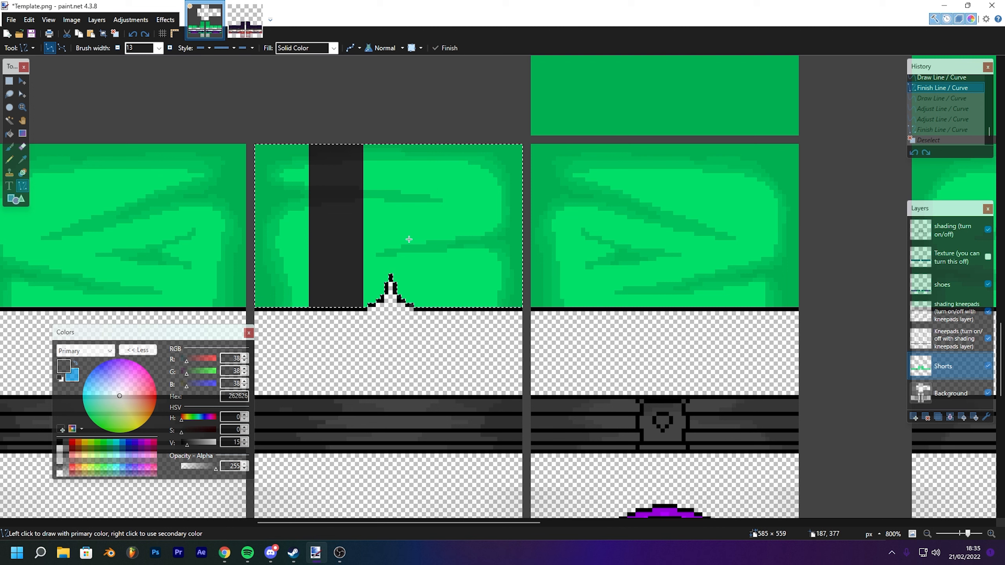
- Set the line width to 6 and draw three dark vertical stripes down the selected shorts panel, then deselect
double_click(132, 48)
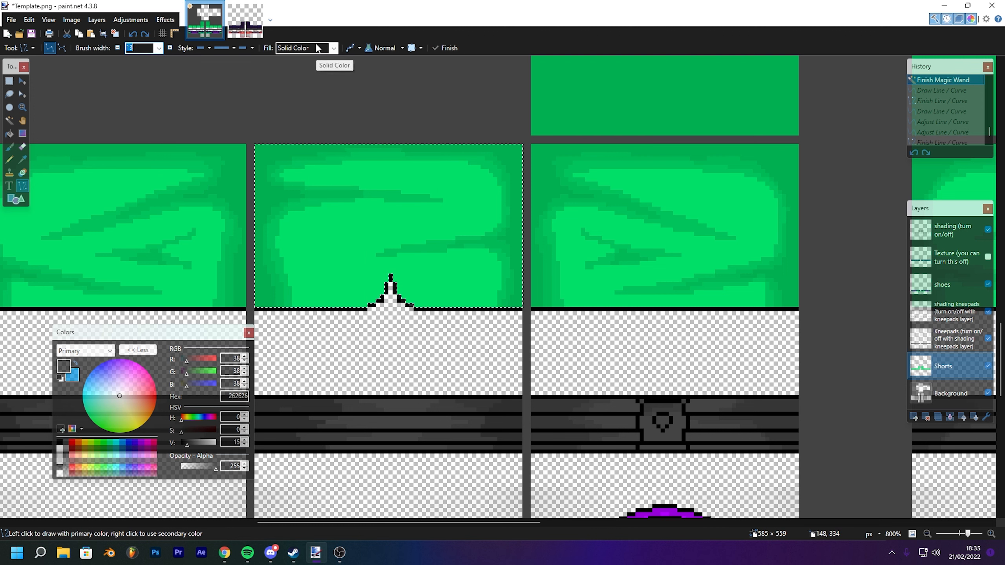
type("6")
left_click_drag(324, 305, 345, 136)
key("Return")
left_click_drag(397, 279, 398, 129)
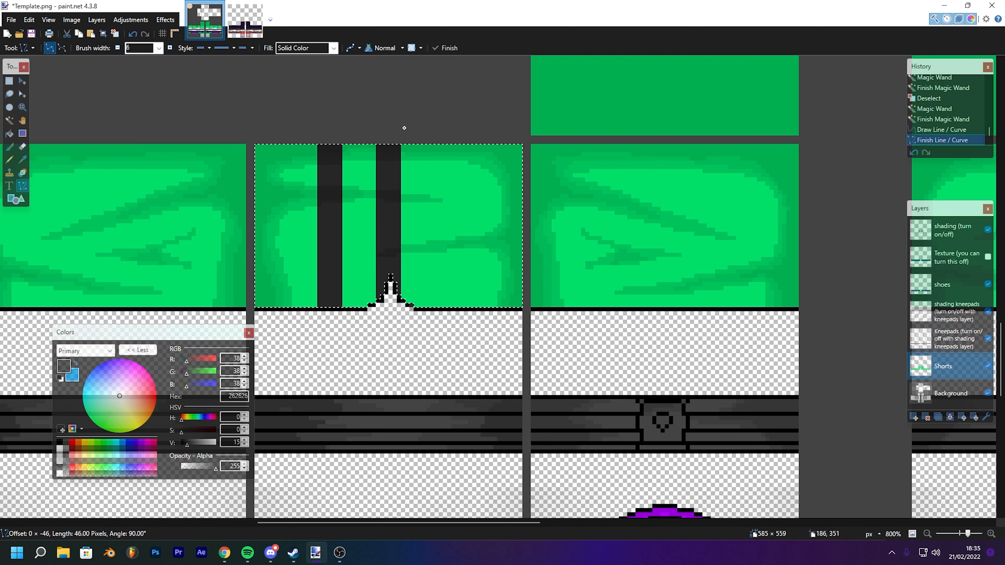
left_click_drag(445, 338, 445, 112)
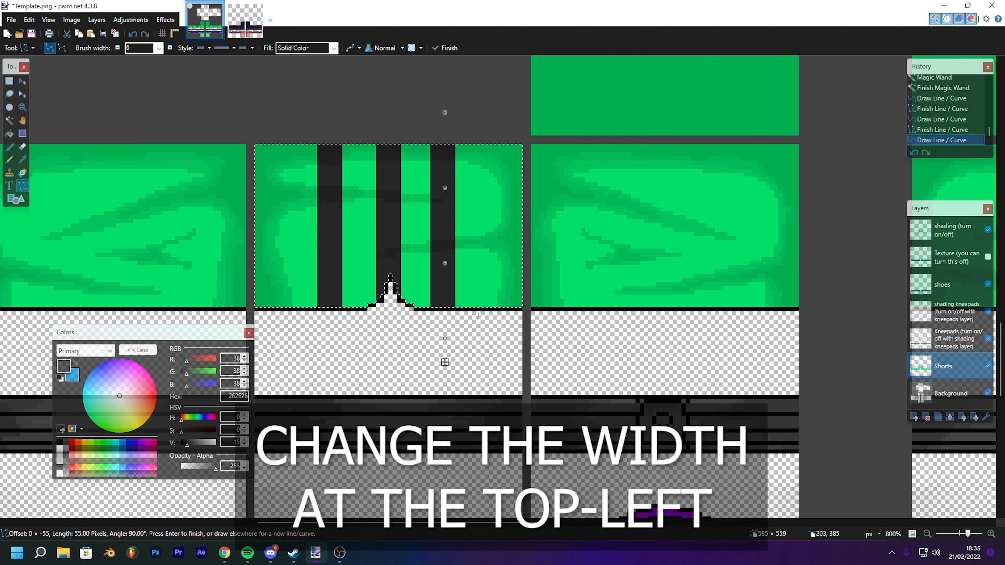
left_click_drag(445, 363, 450, 363)
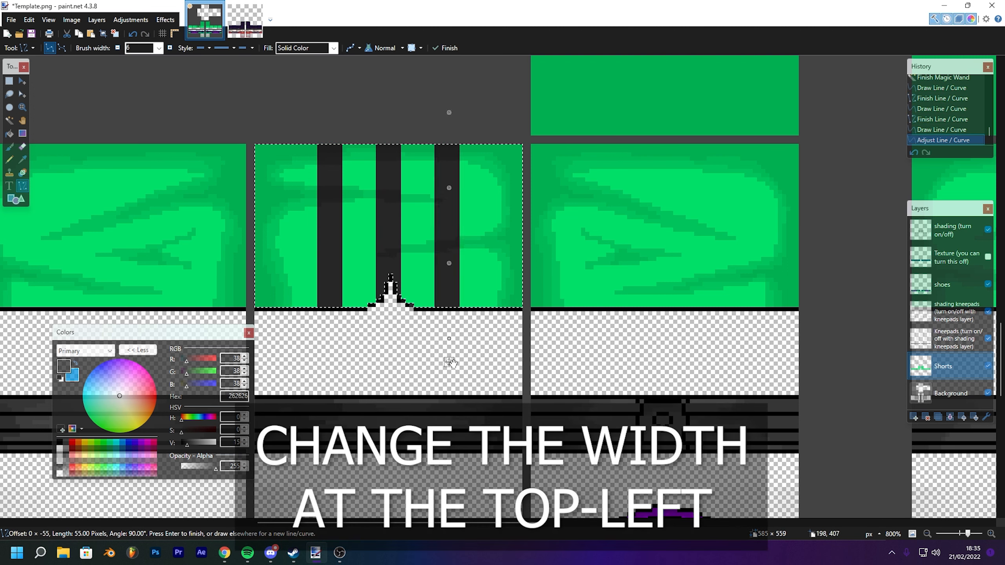
left_click_drag(535, 244, 518, 224)
left_click_drag(487, 291, 428, 308)
key("ctrl+d")
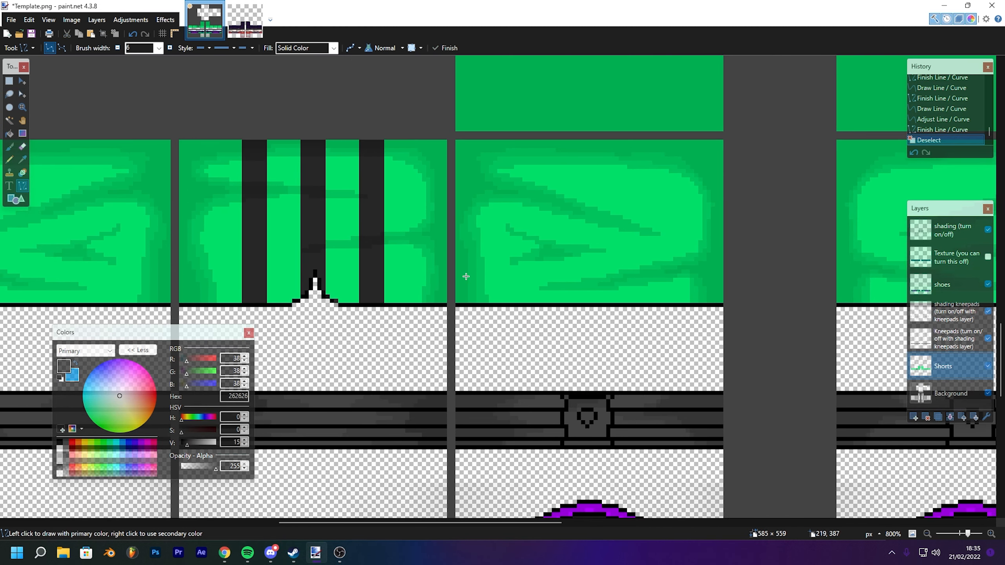
- Rectangle-select the striped panel and paste a copy onto the matching shorts panel of the other leg, then deselect
left_click_drag(468, 246, 242, 207)
scroll(242, 207, "down", 10)
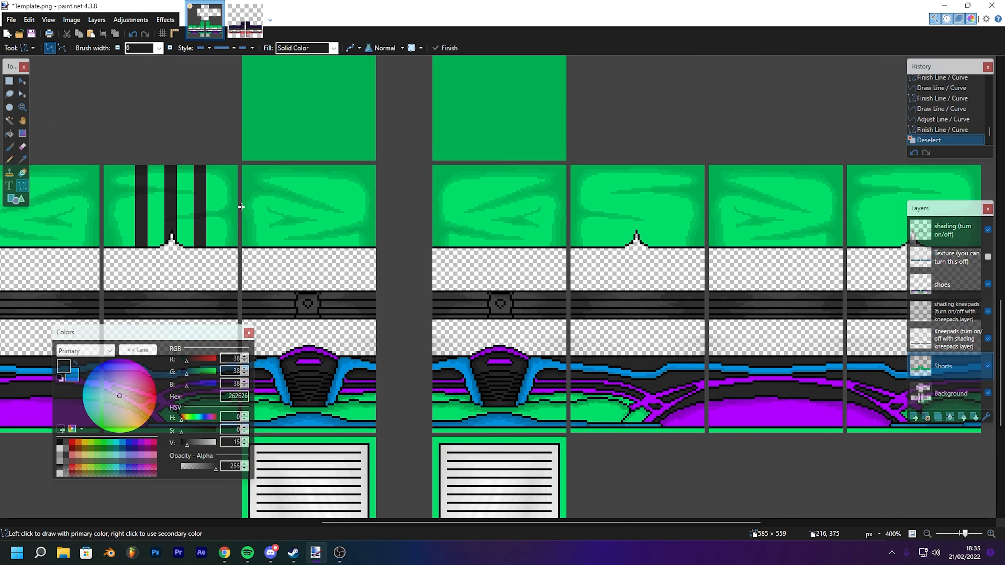
scroll(241, 207, "up", 1)
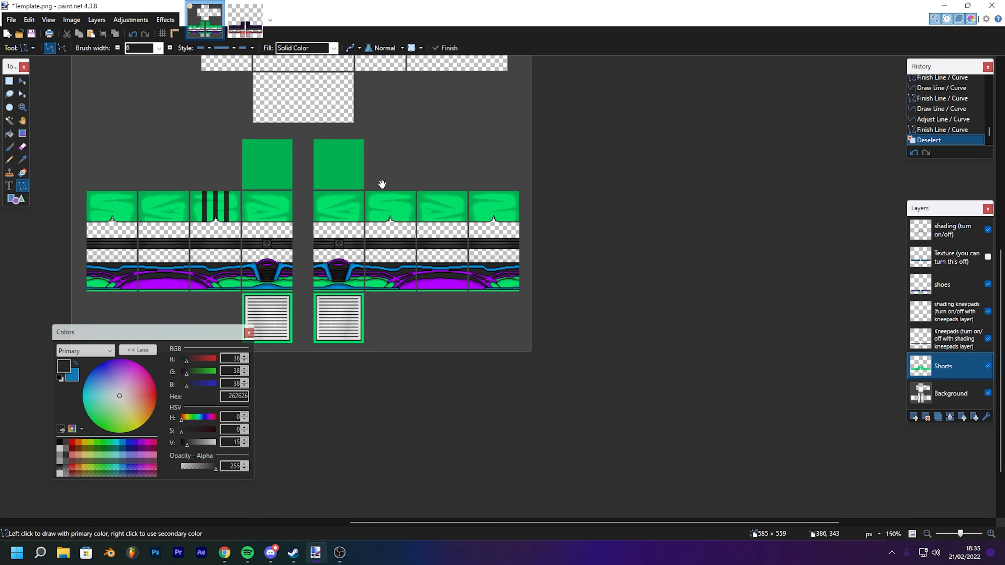
scroll(477, 210, "up", 3)
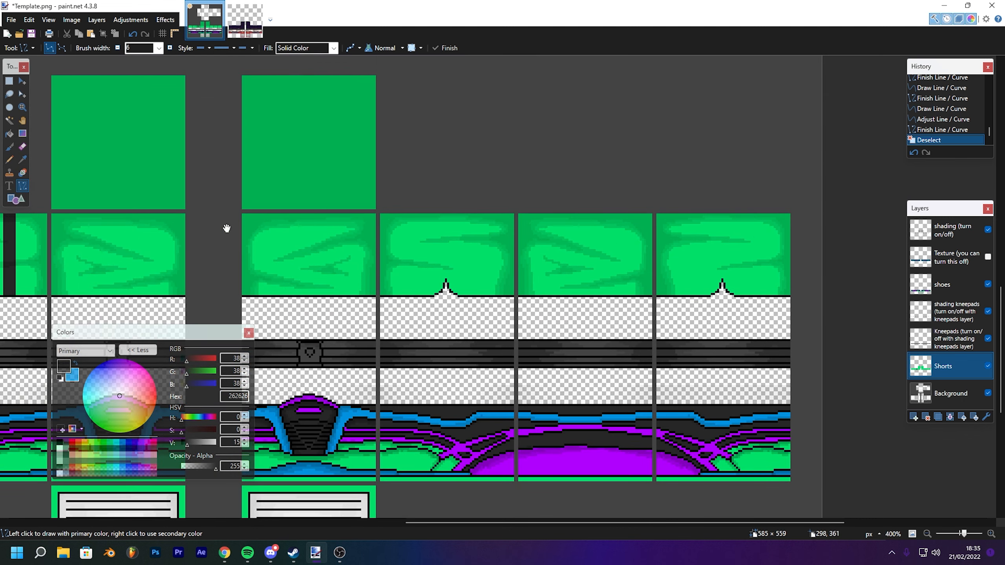
left_click_drag(226, 229, 456, 157)
key("s")
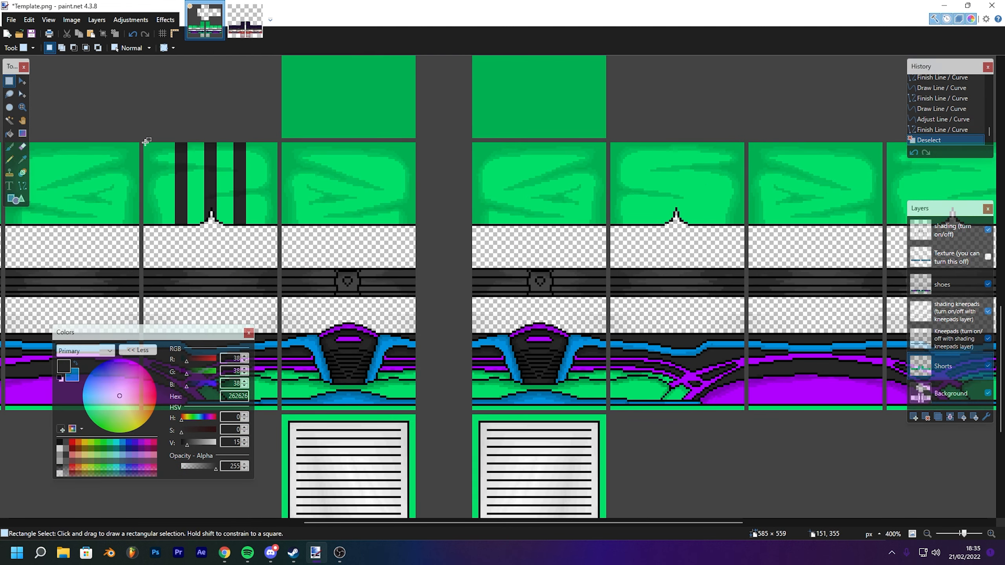
left_click_drag(144, 142, 276, 225)
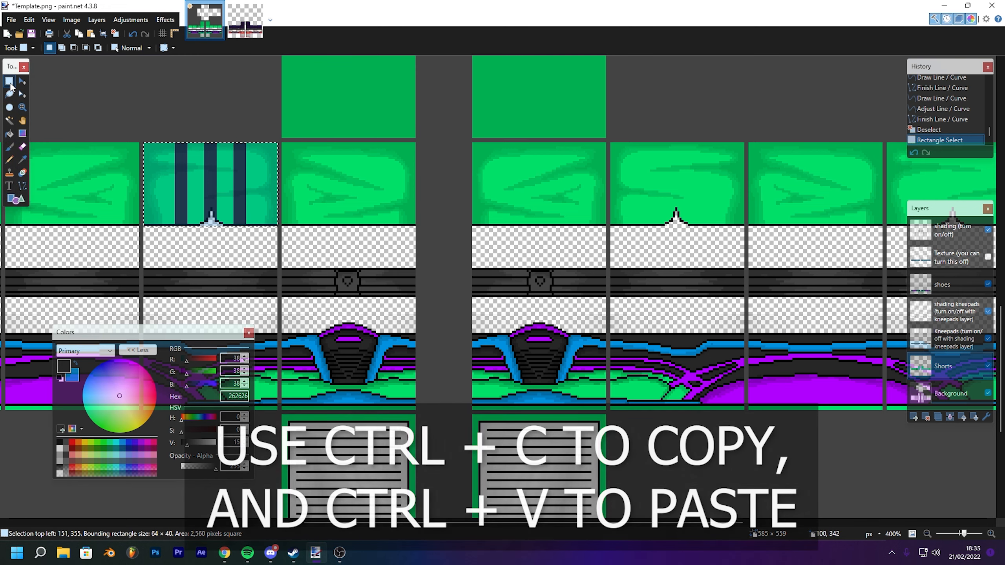
left_click(21, 82)
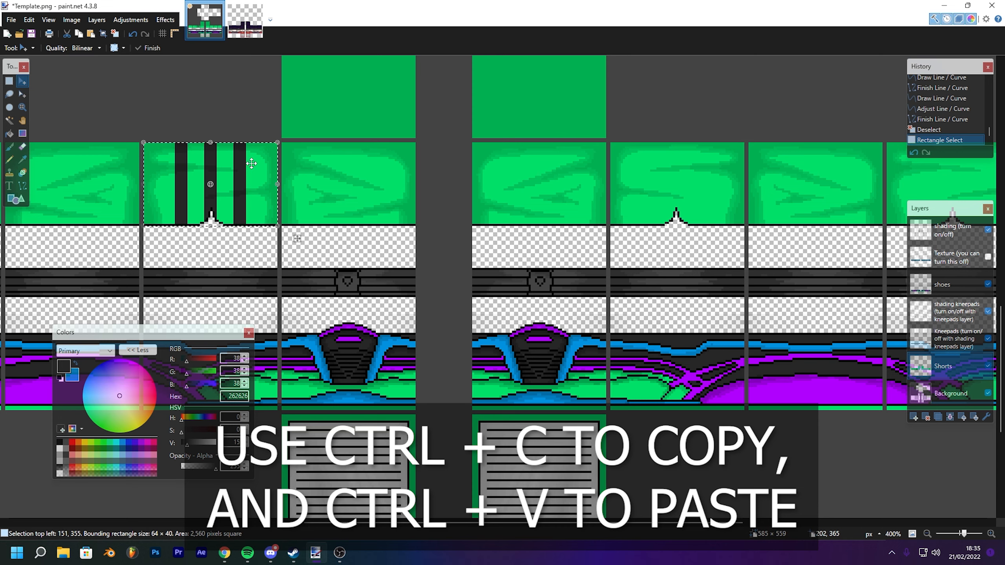
key("ctrl+v")
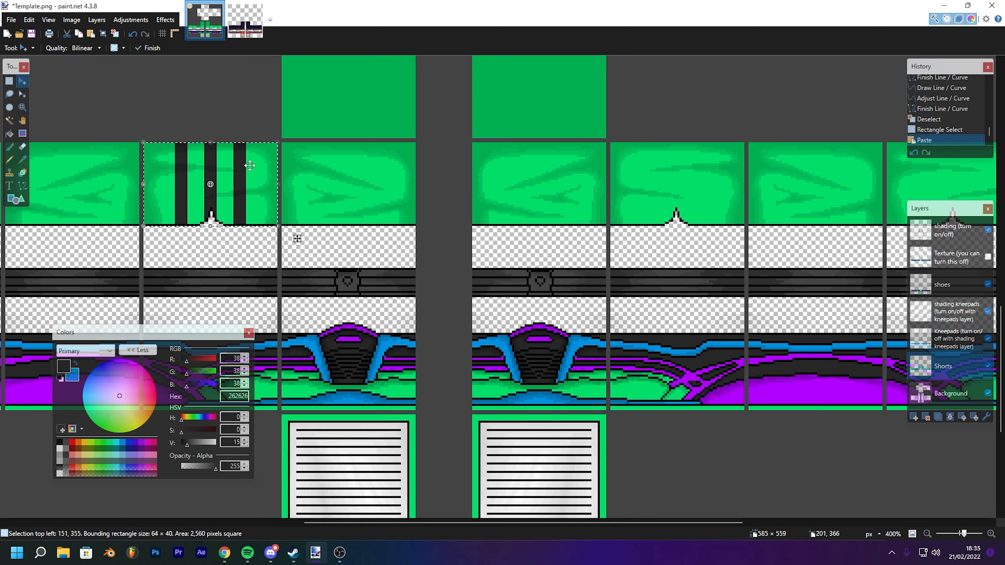
left_click_drag(508, 196, 457, 202)
left_click_drag(189, 179, 543, 226)
key("ctrl+d")
scroll(703, 191, "down", 3)
scroll(541, 221, "up", 2)
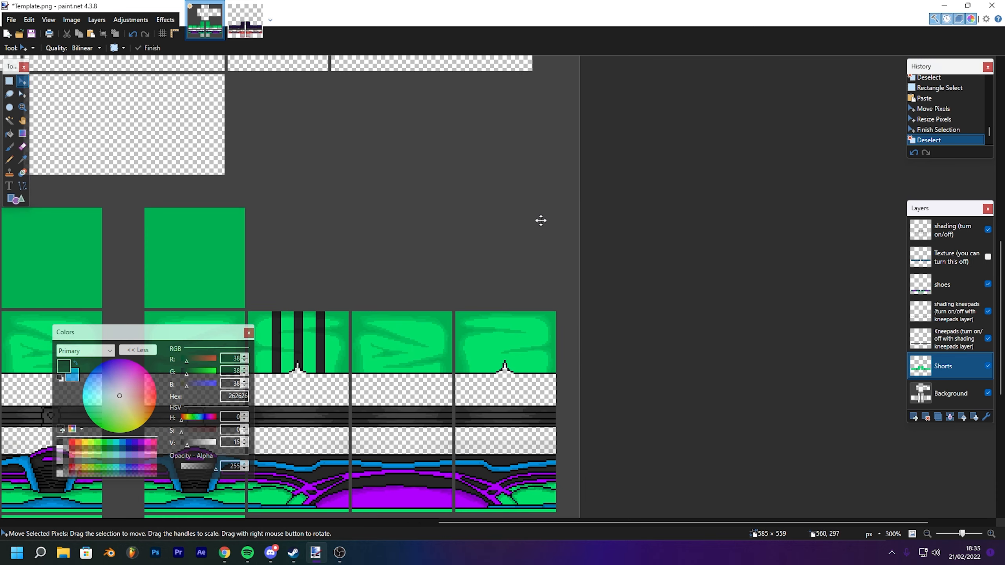
scroll(392, 97, "up", 1)
left_click_drag(392, 96, 554, 169)
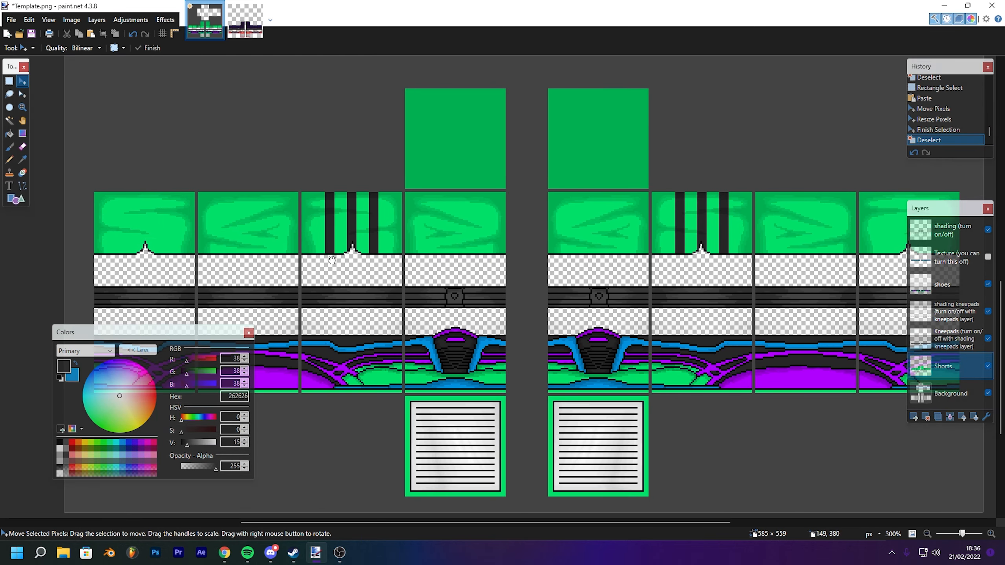
left_click_drag(403, 208, 270, 211)
left_click_drag(393, 230, 391, 201)
left_click(29, 48)
left_click(123, 2)
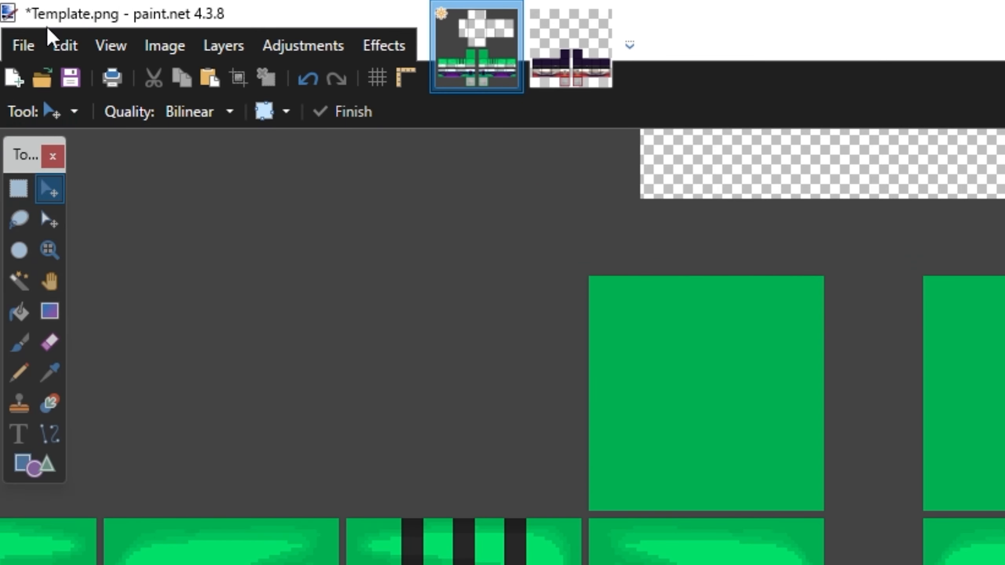
- Save the project as YouTube Pants in paint.net format
left_click(25, 46)
left_click(75, 233)
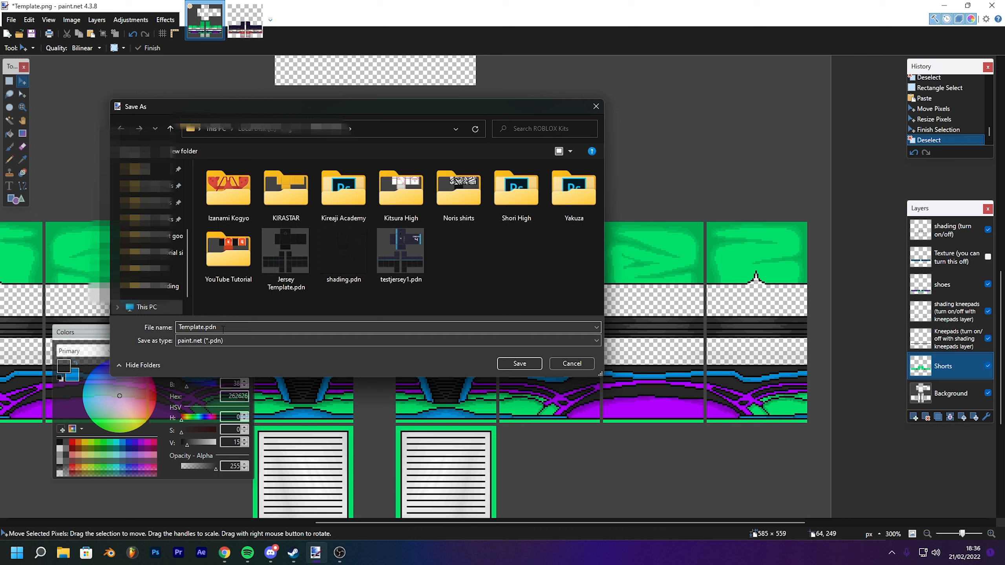
left_click(205, 326)
double_click(199, 327)
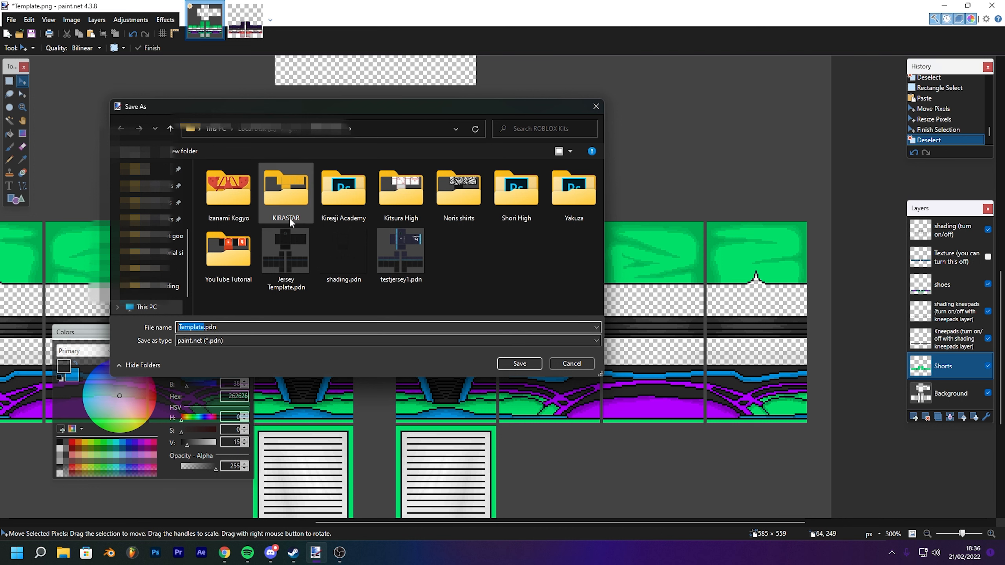
type("YouTube Pants")
key("Return")
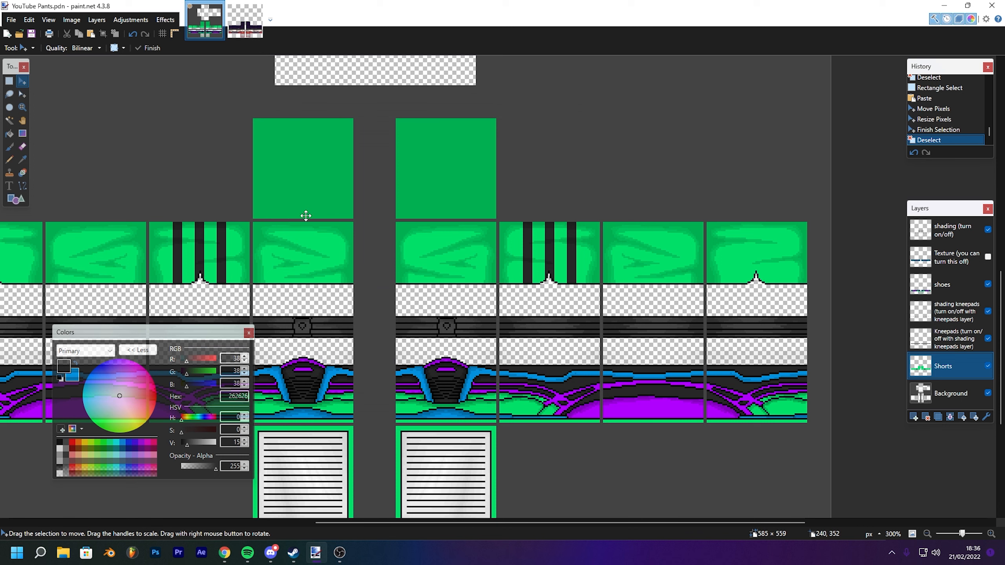
- Save a PNG copy named YouTube Pants with default settings, flattening the image, then undo the flatten
left_click(8, 19)
left_click(43, 99)
left_click(228, 342)
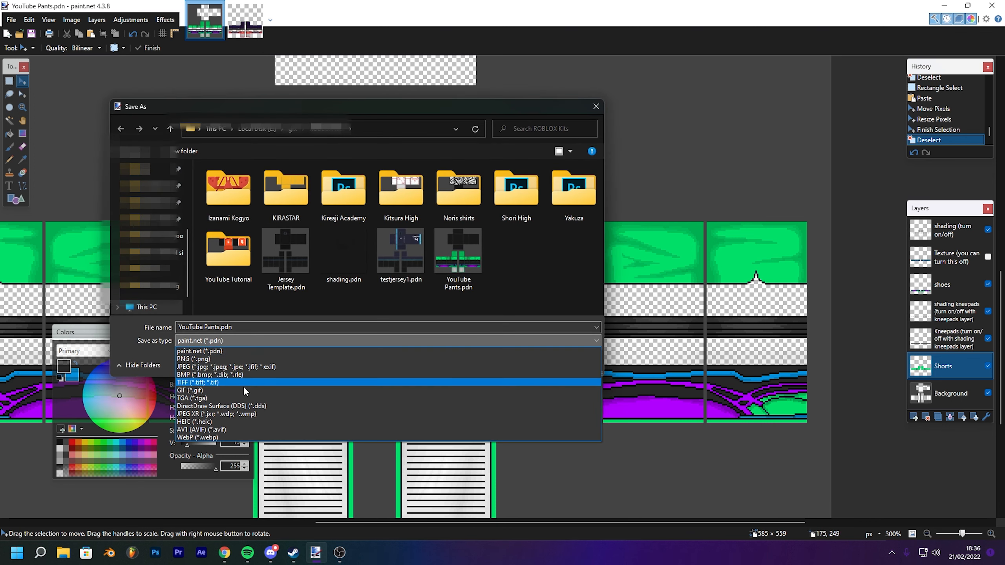
left_click(252, 360)
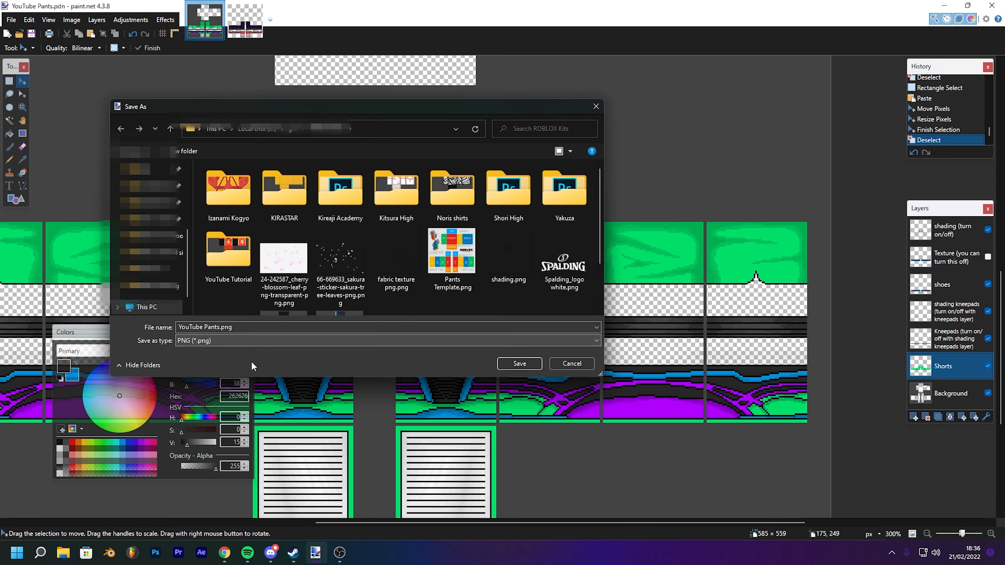
left_click_drag(600, 230, 597, 289)
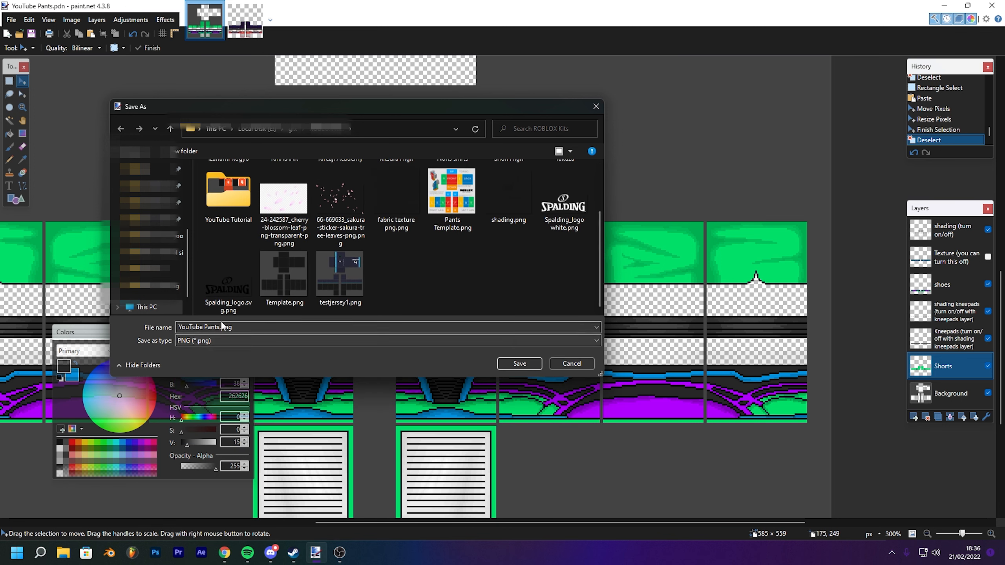
left_click(506, 363)
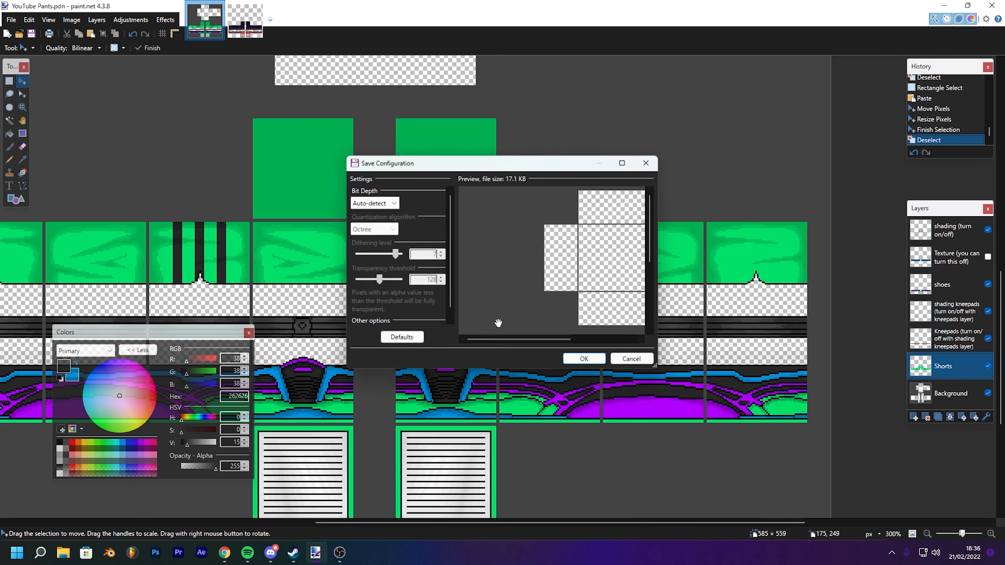
left_click(575, 358)
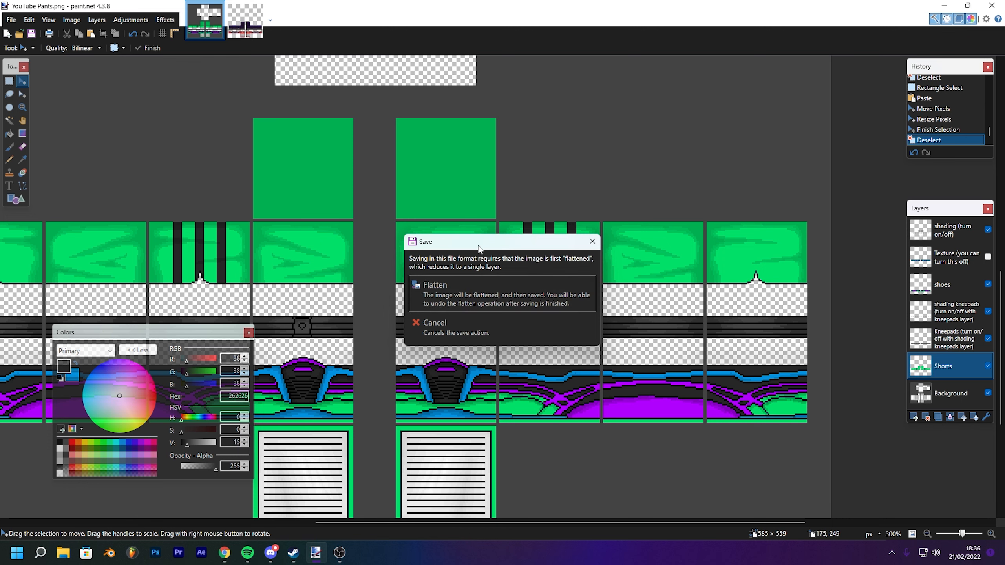
left_click_drag(480, 247, 449, 218)
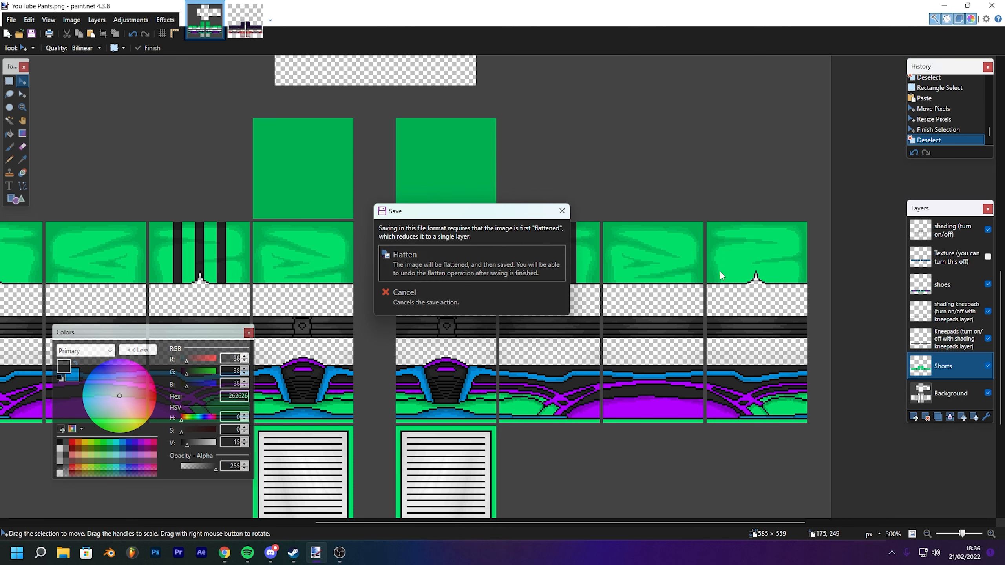
left_click(466, 267)
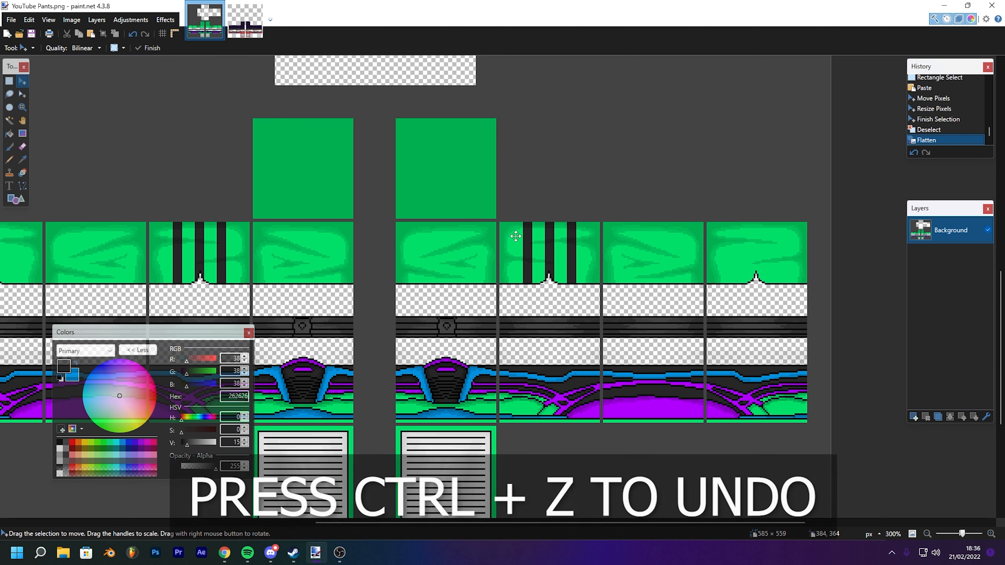
key("ctrl+z")
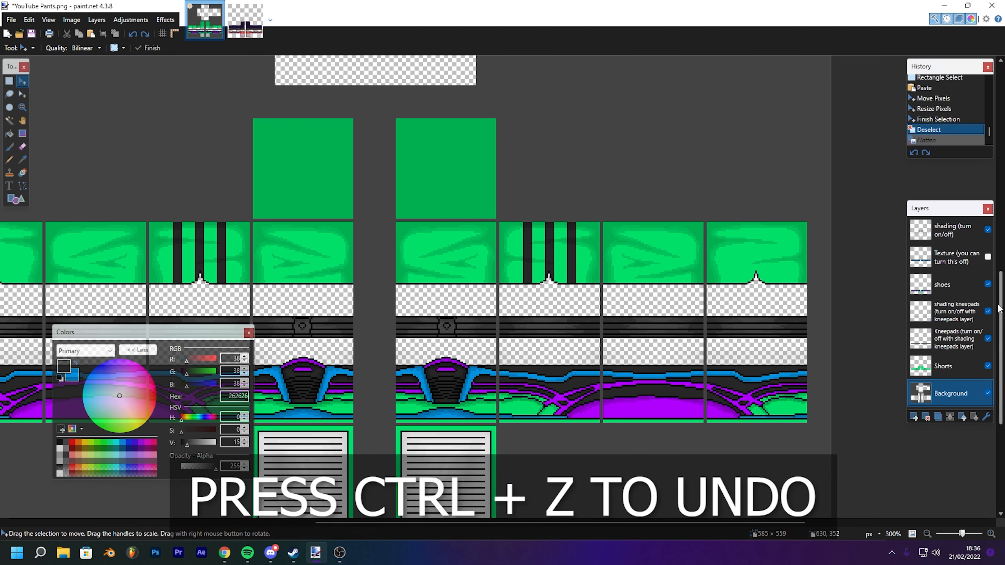
- Browse the Open dialog to check the saved YouTube Pants files, then cancel it
left_click(11, 19)
left_click(28, 46)
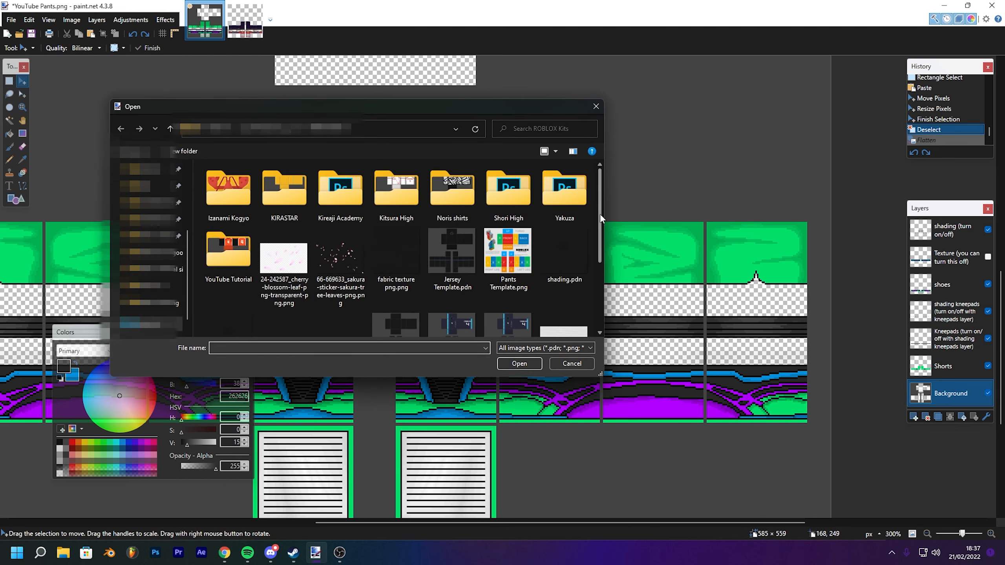
left_click_drag(600, 213, 591, 295)
left_click(228, 300)
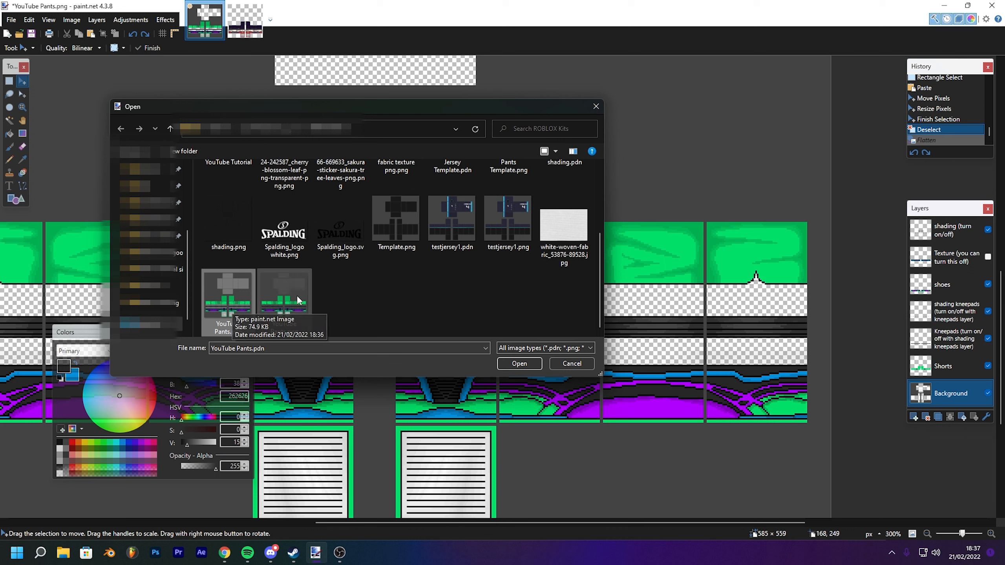
left_click(283, 295)
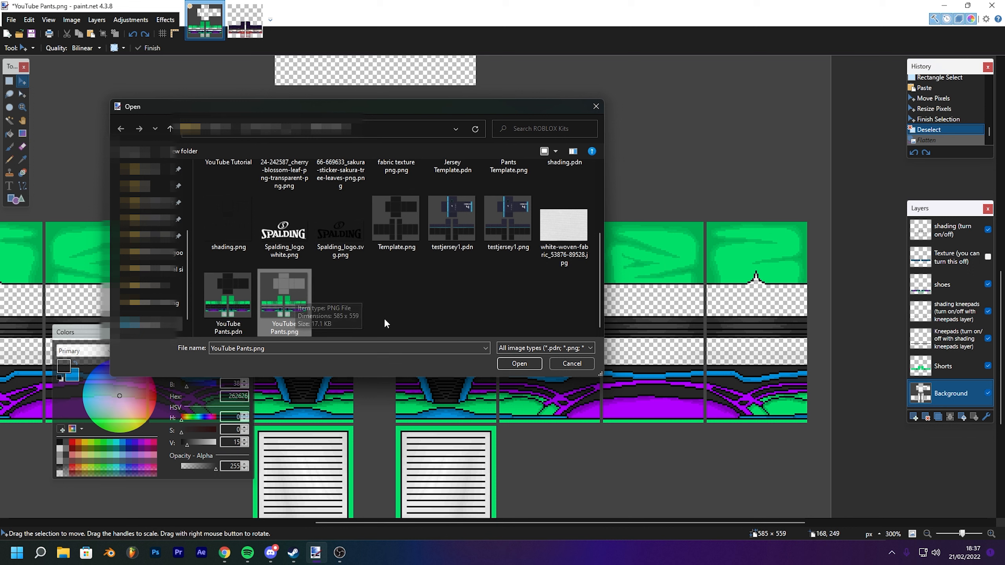
left_click(560, 364)
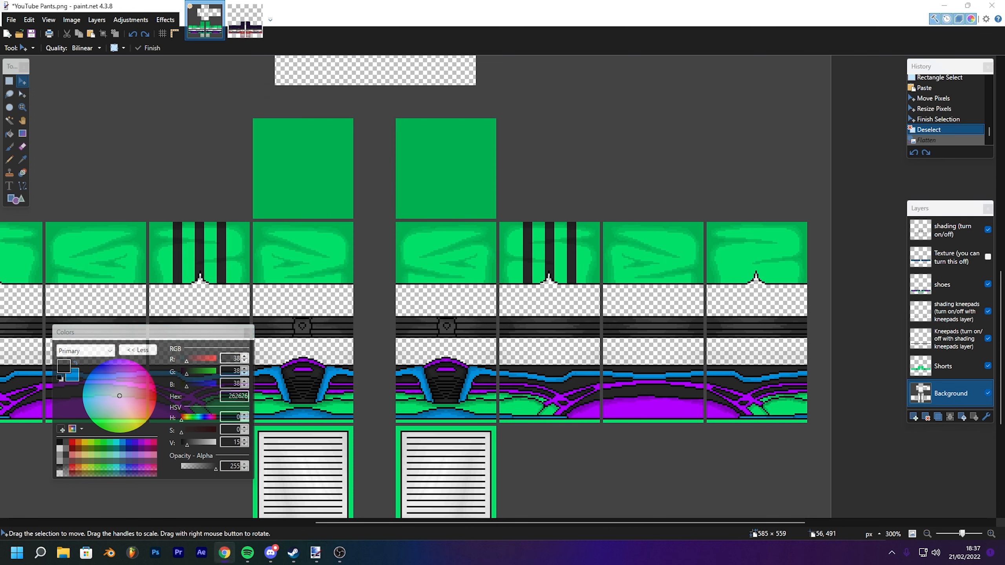
- Switch to the browser and open the Roblox creation page for pants
left_click(224, 552)
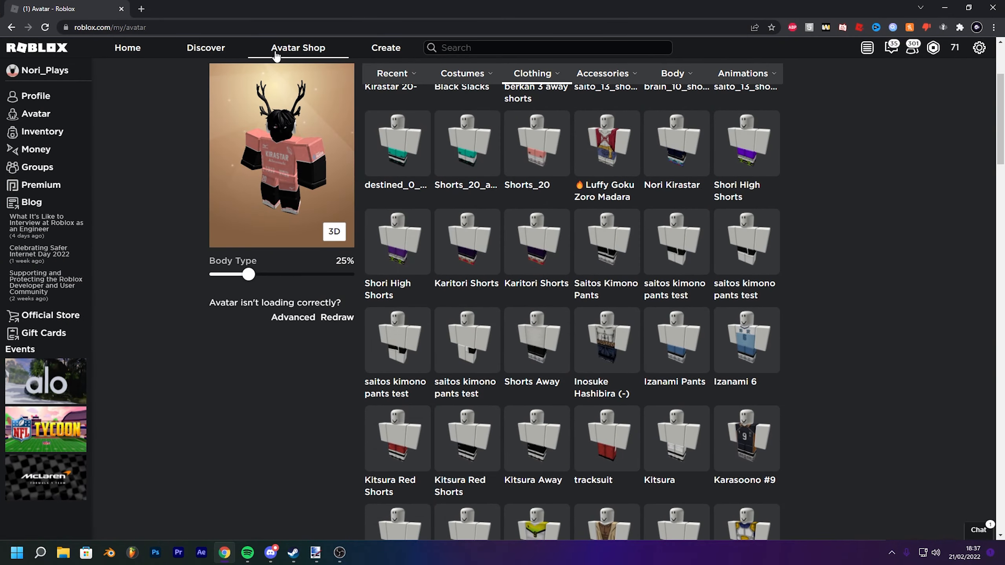
left_click(304, 55)
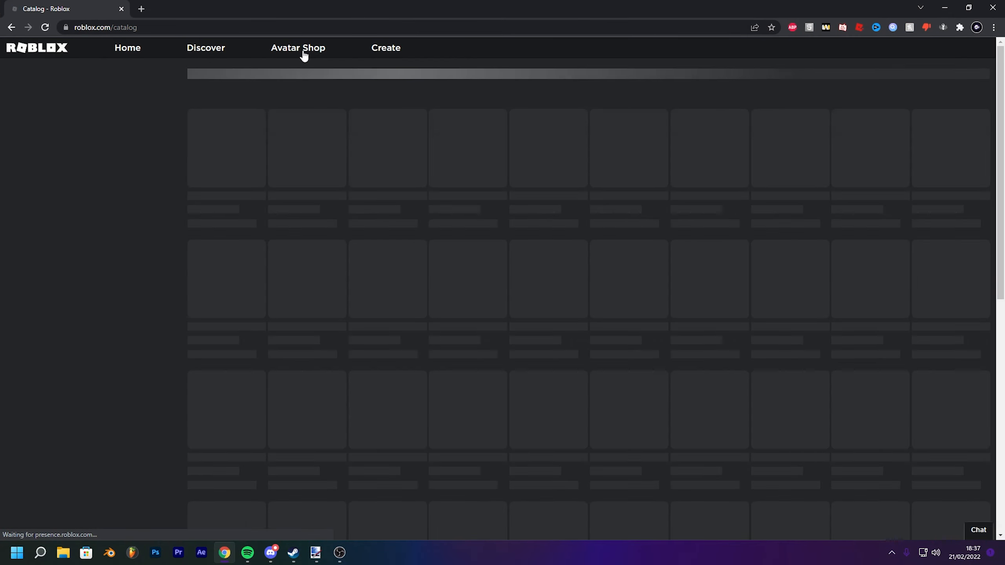
left_click(386, 48)
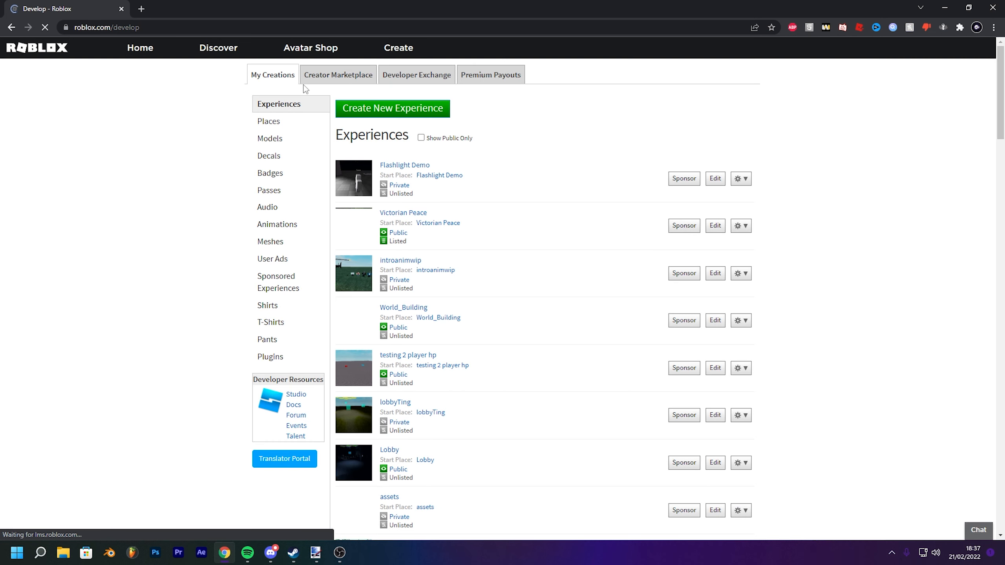
left_click(278, 305)
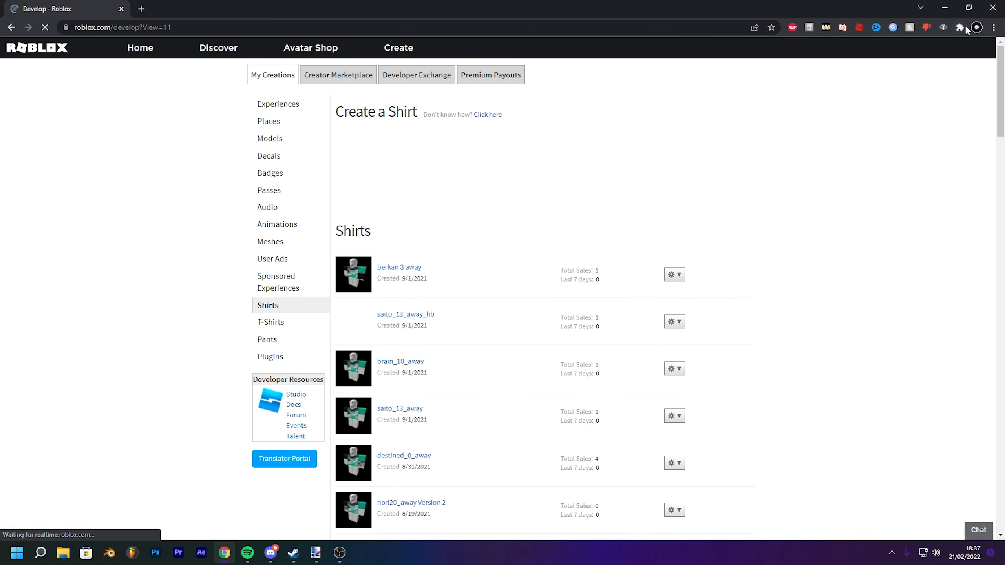
left_click(960, 27)
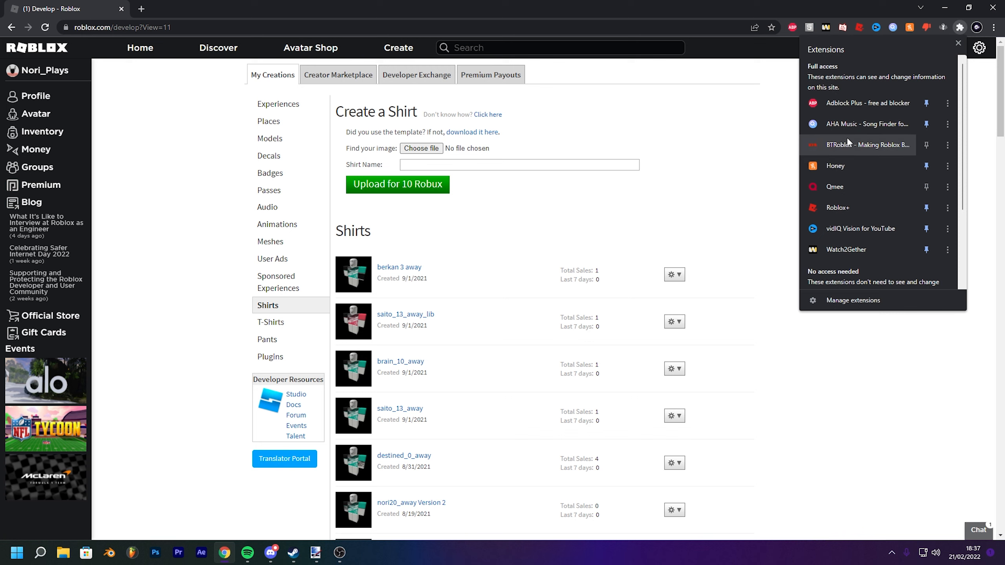
left_click(906, 378)
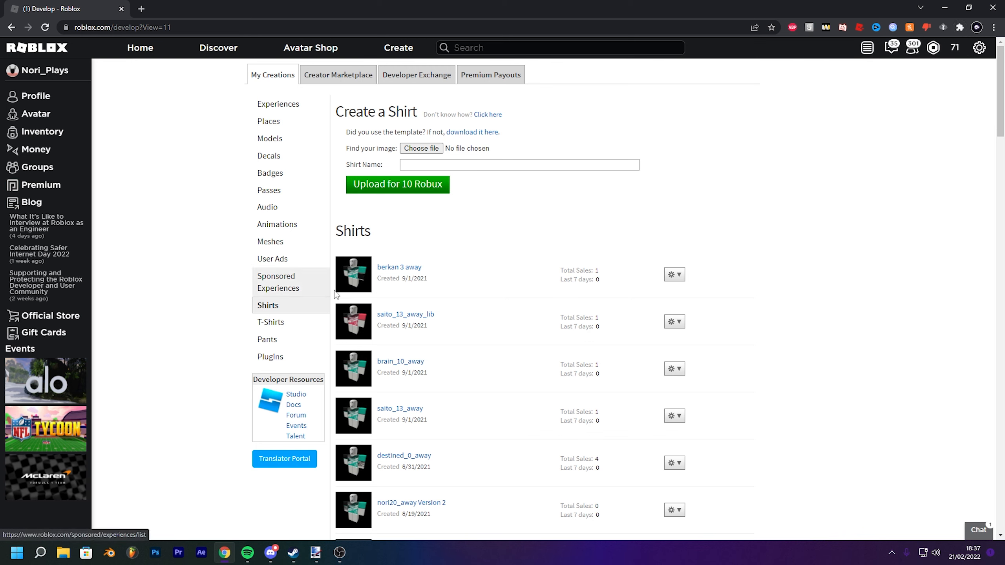
left_click(269, 345)
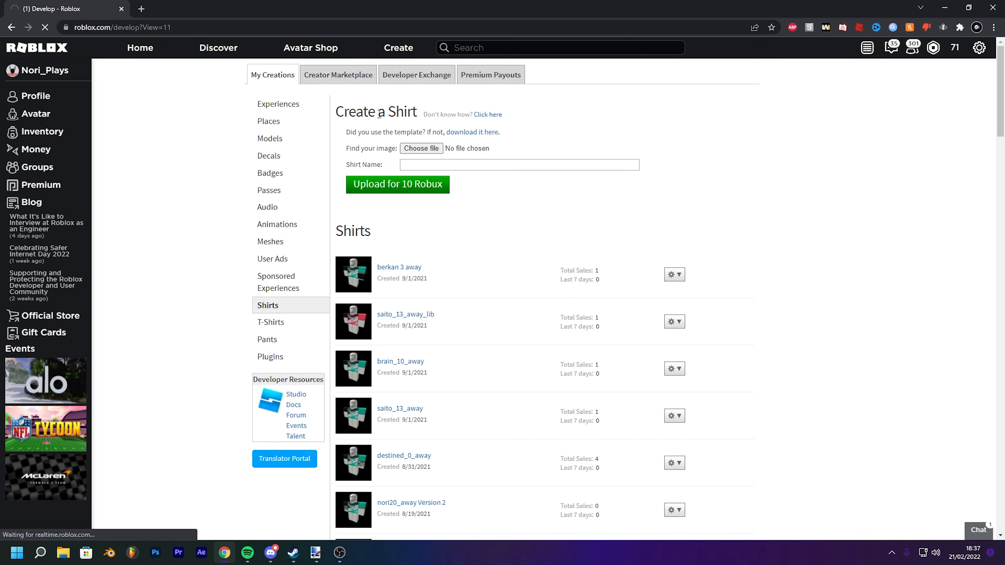
- Choose YouTube Pants.png from the ROBLOX Kits folder as the pants image to upload
left_click(431, 150)
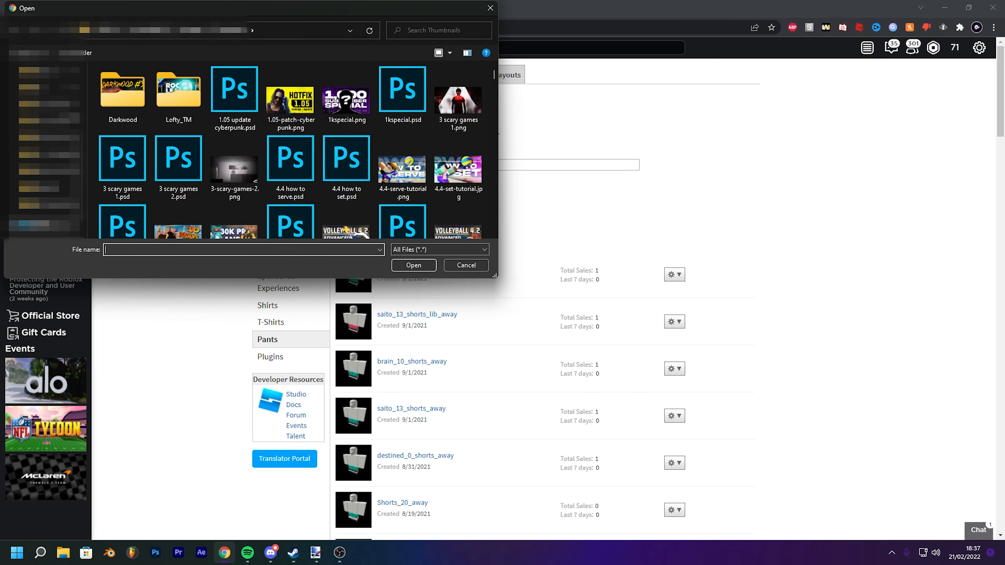
left_click(43, 87)
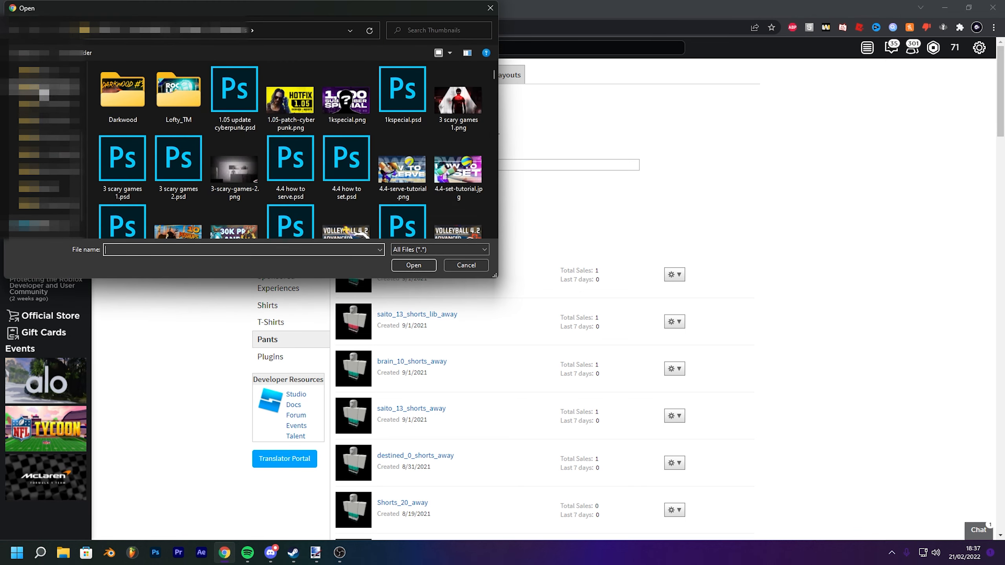
scroll(326, 222, "down", 5)
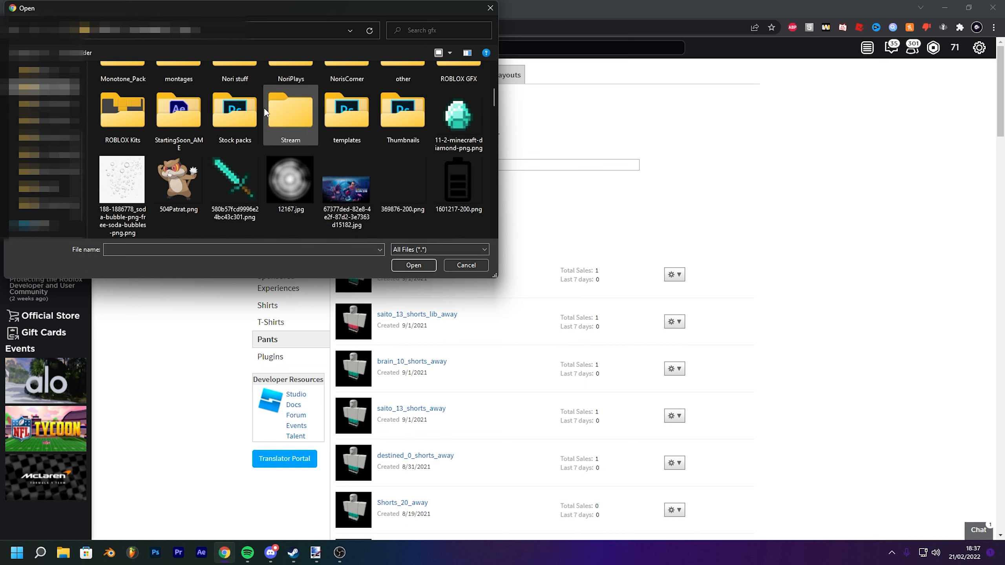
double_click(460, 72)
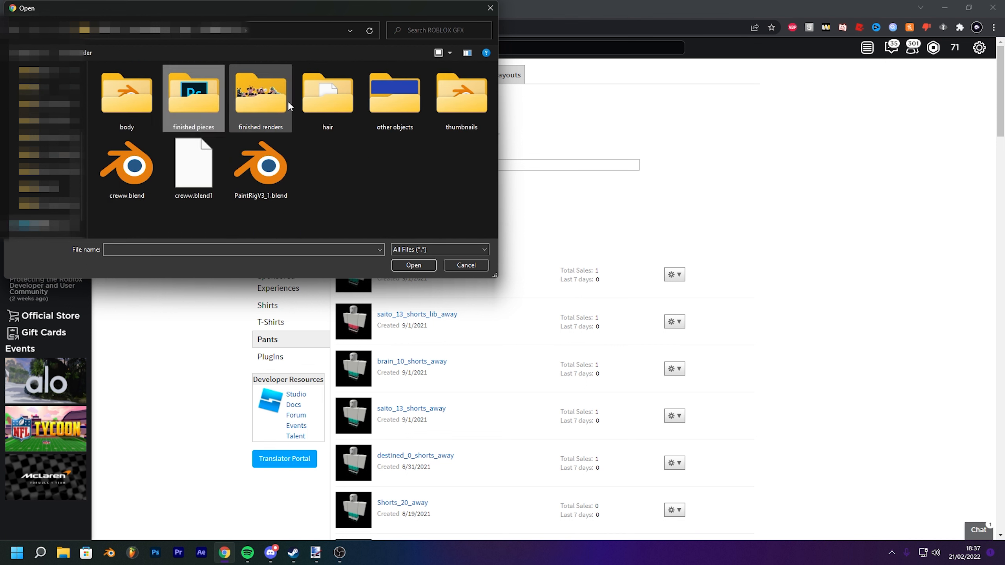
left_click(266, 98)
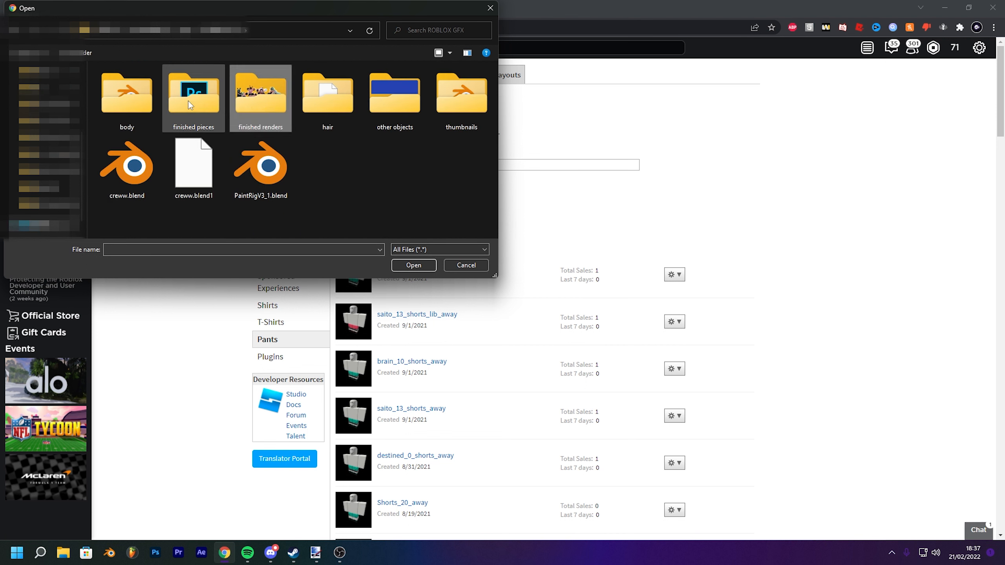
left_click(191, 29)
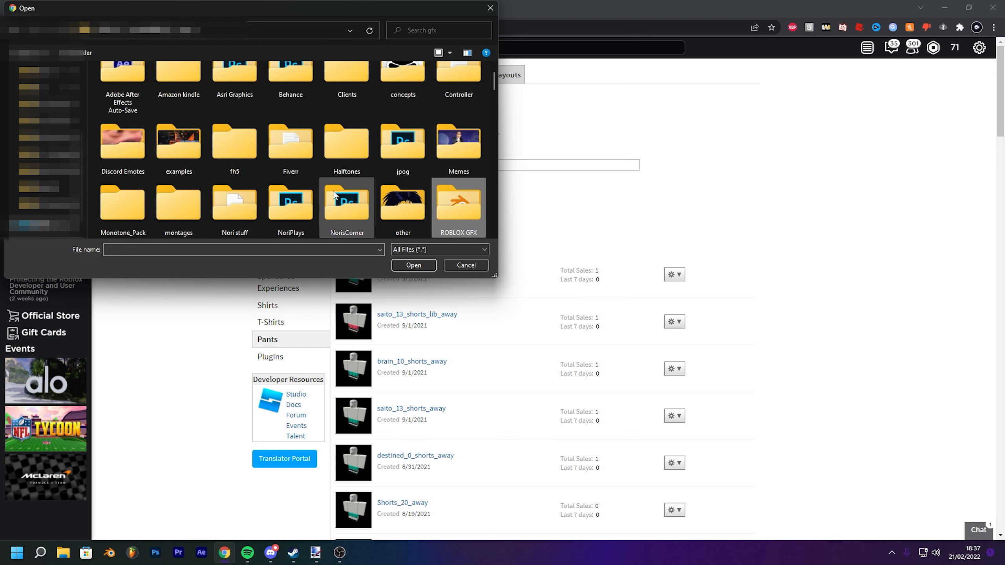
double_click(126, 195)
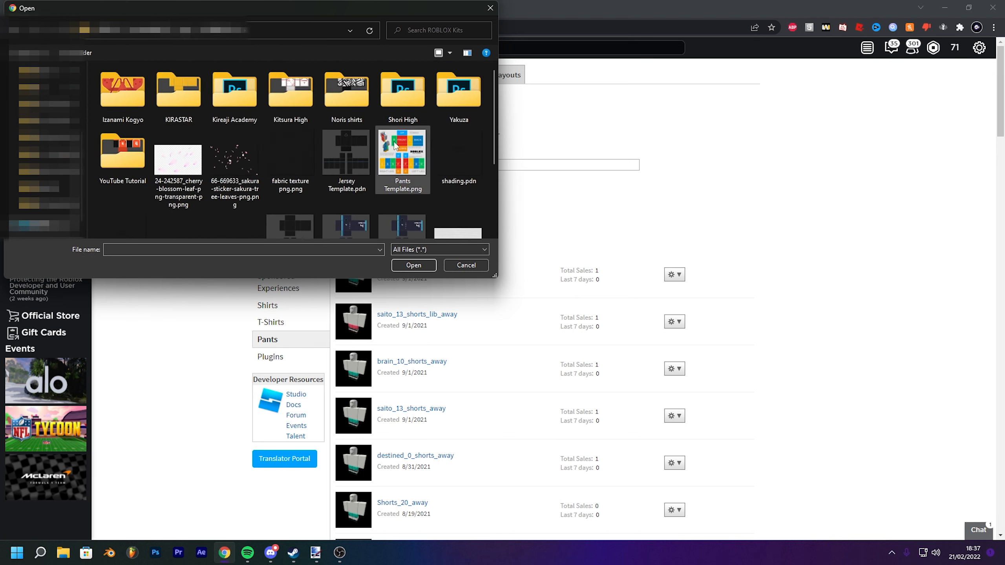
scroll(492, 97, "down", 3)
left_click(187, 226)
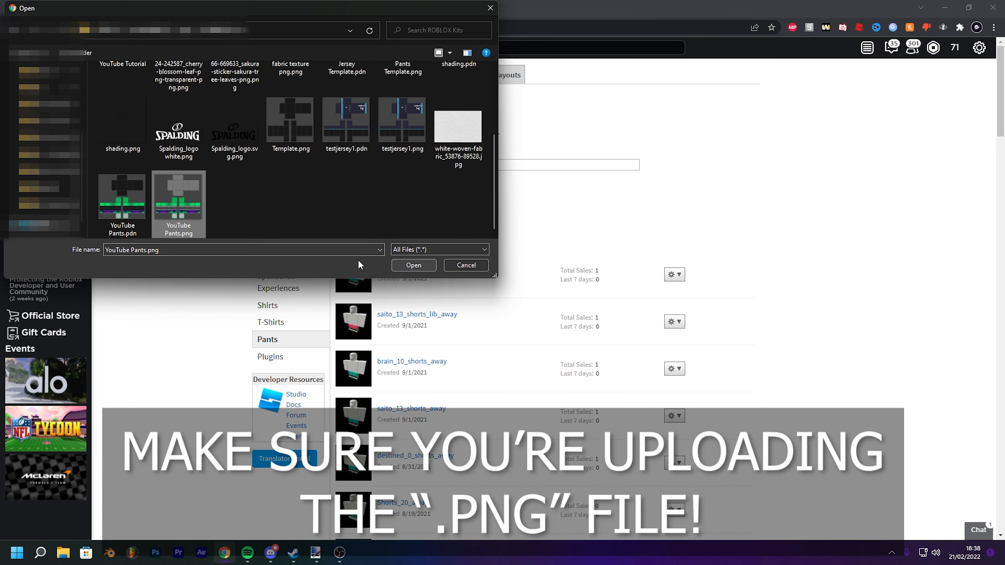
left_click(411, 267)
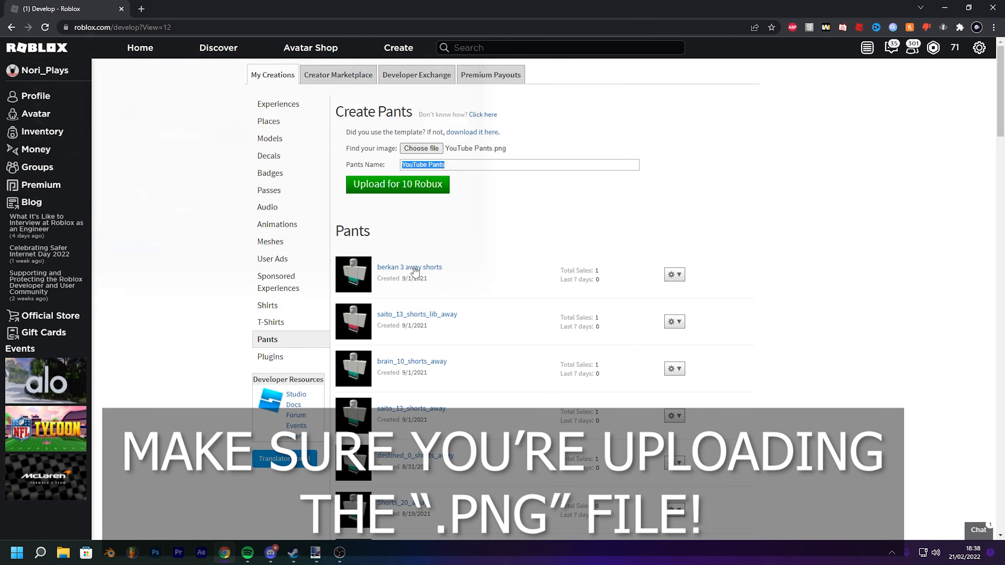
- Upload the pants under the name YouTube Pants for 10 Robux and confirm the upload
left_click(478, 166)
left_click_drag(478, 167, 373, 166)
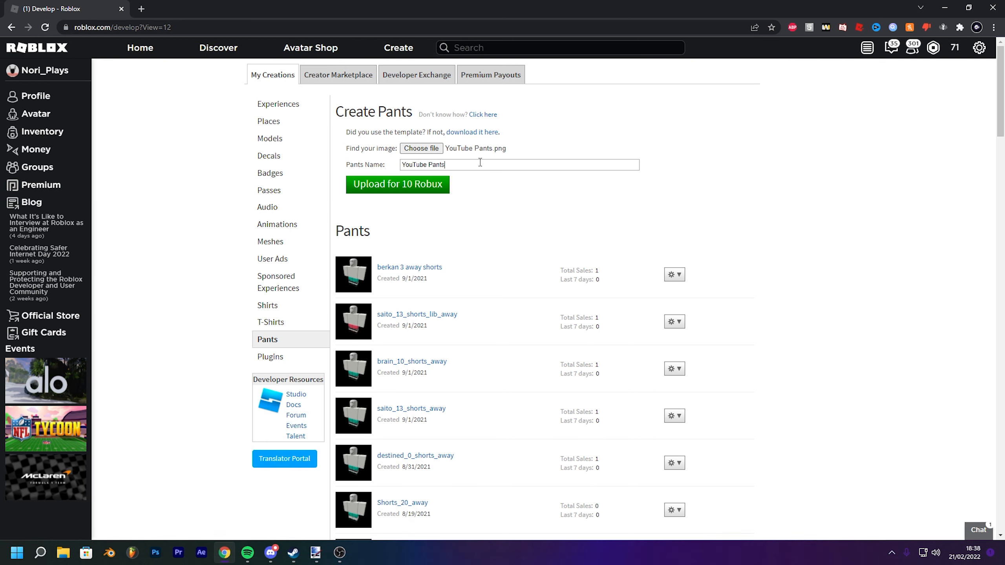
key("ctrl+a")
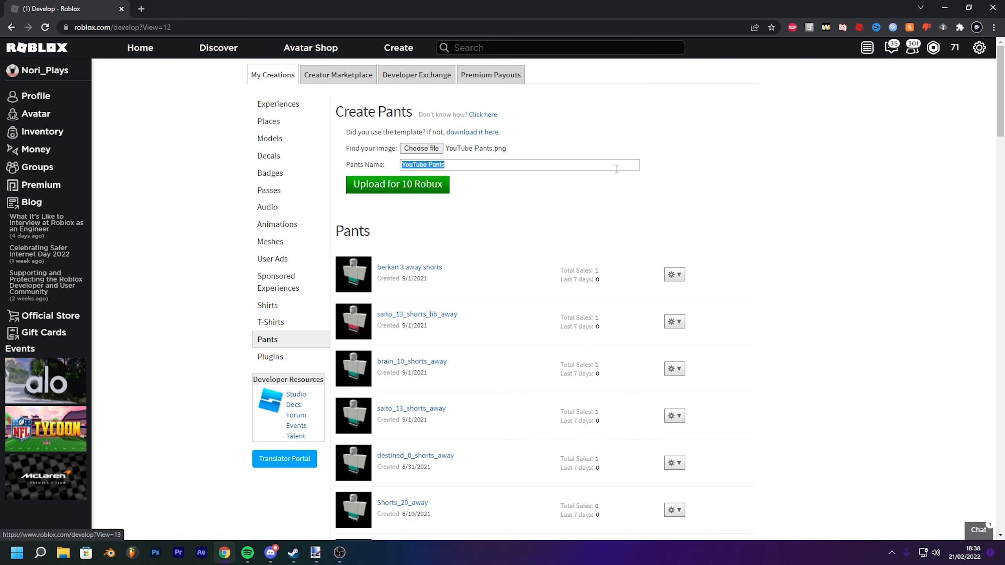
left_click(406, 189)
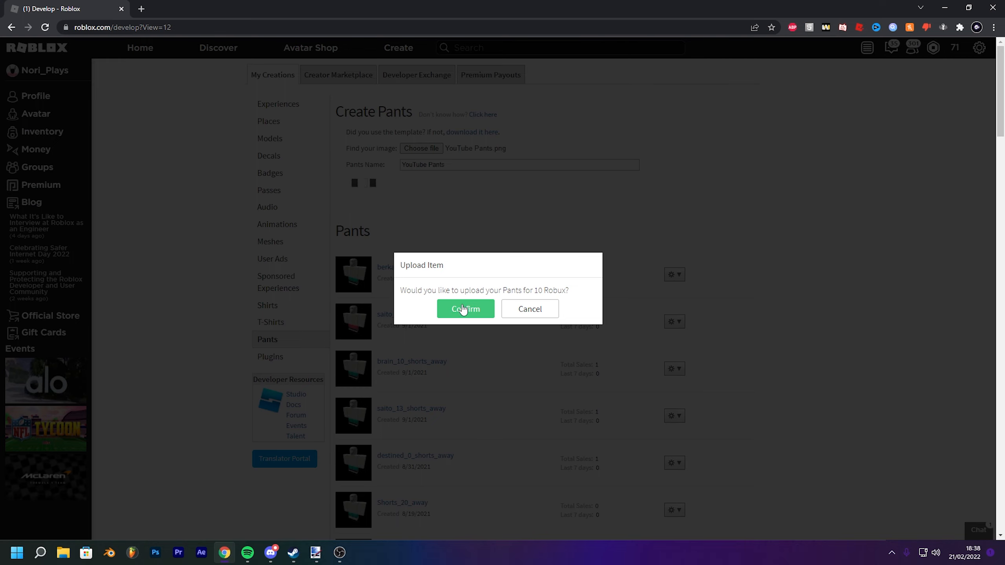
left_click(463, 310)
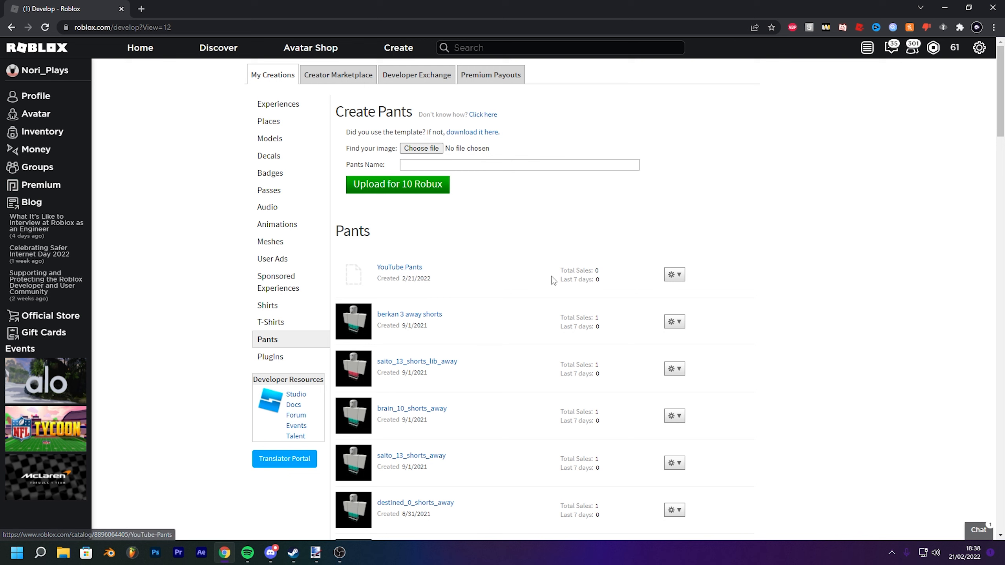
left_click(676, 276)
left_click(497, 222)
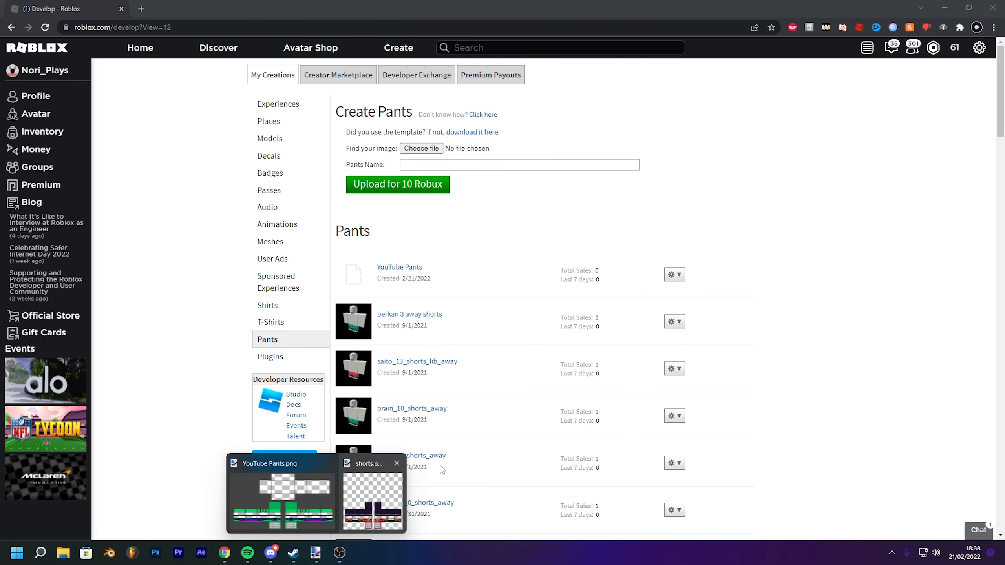
left_click(677, 277)
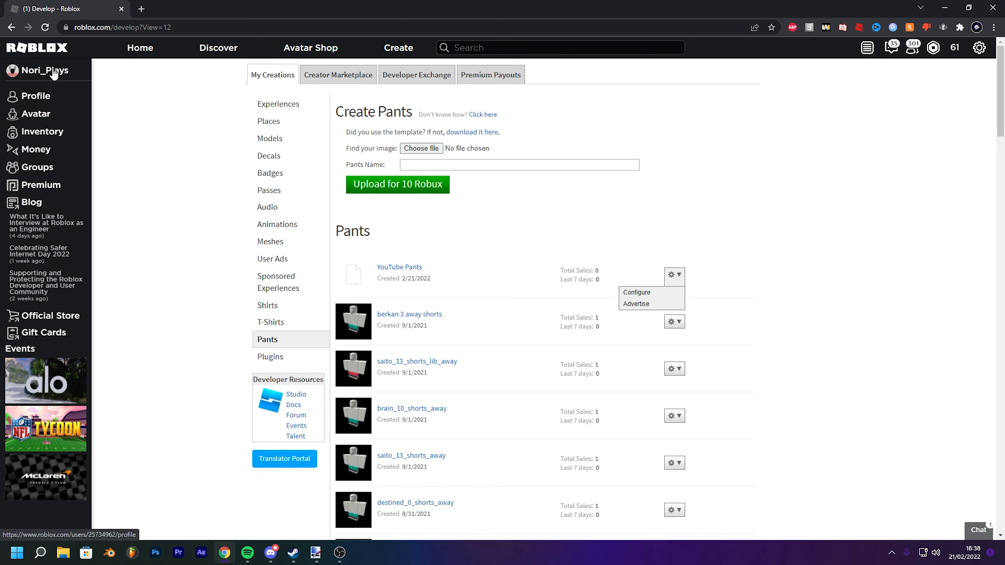
- Open the Avatar Editor and equip the YouTube Pants together with the nori20_away Version 2 shirt
left_click(43, 114)
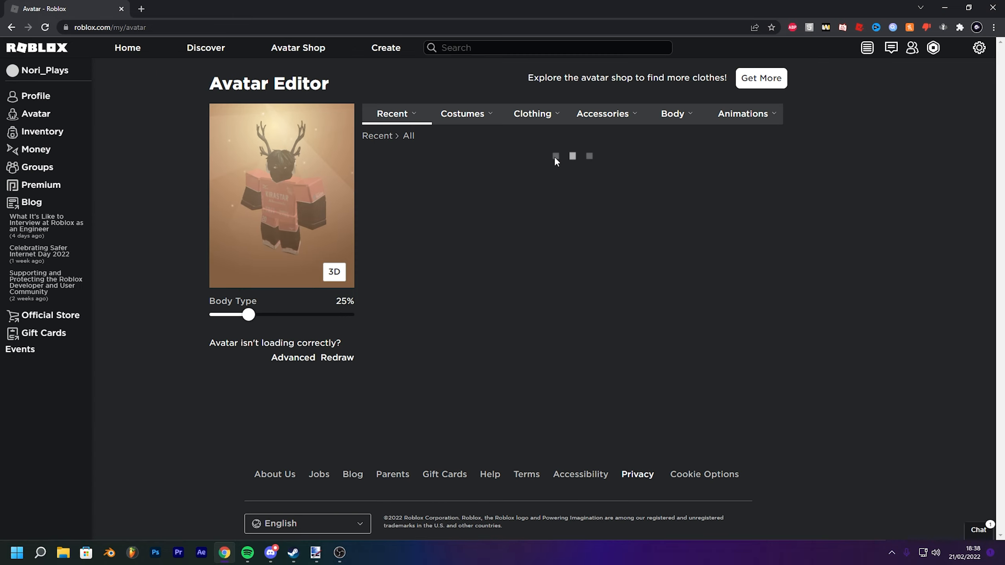
mouse_move(465, 114)
mouse_move(513, 131)
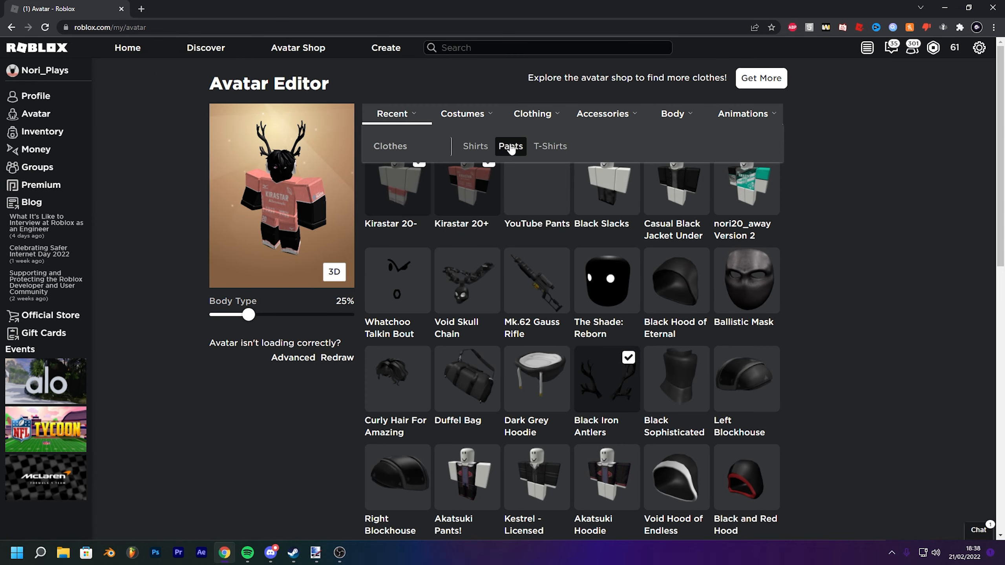
left_click(532, 200)
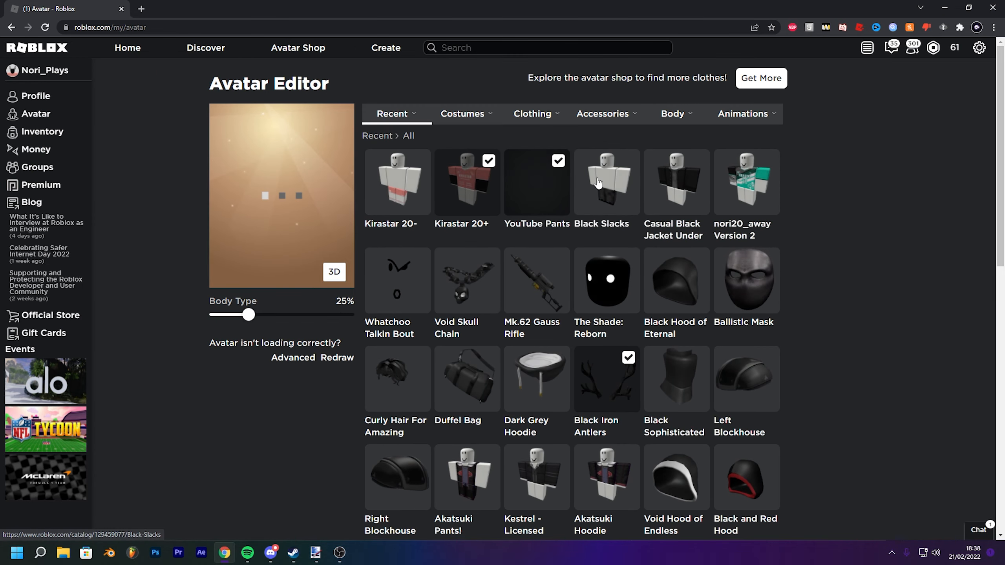
left_click(755, 197)
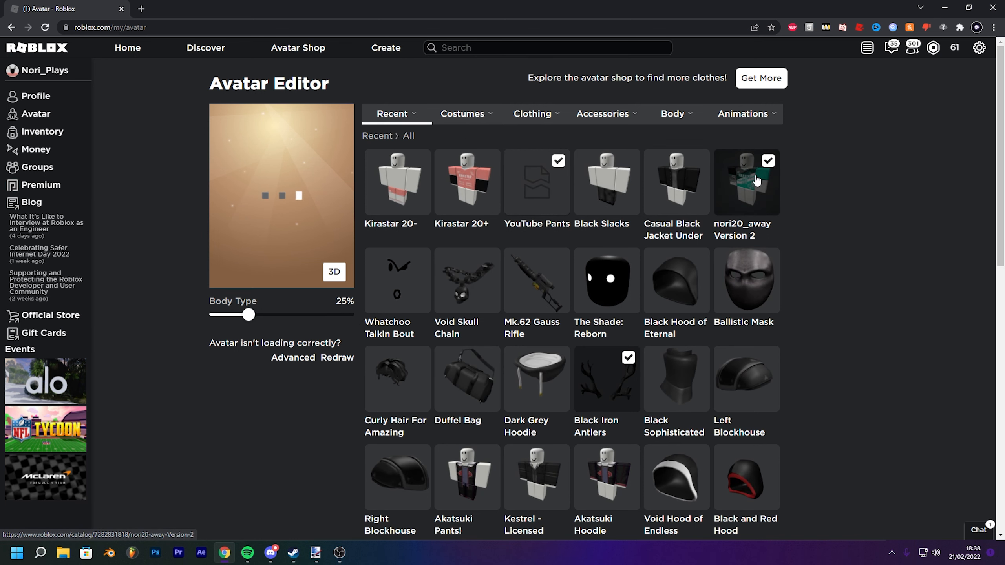
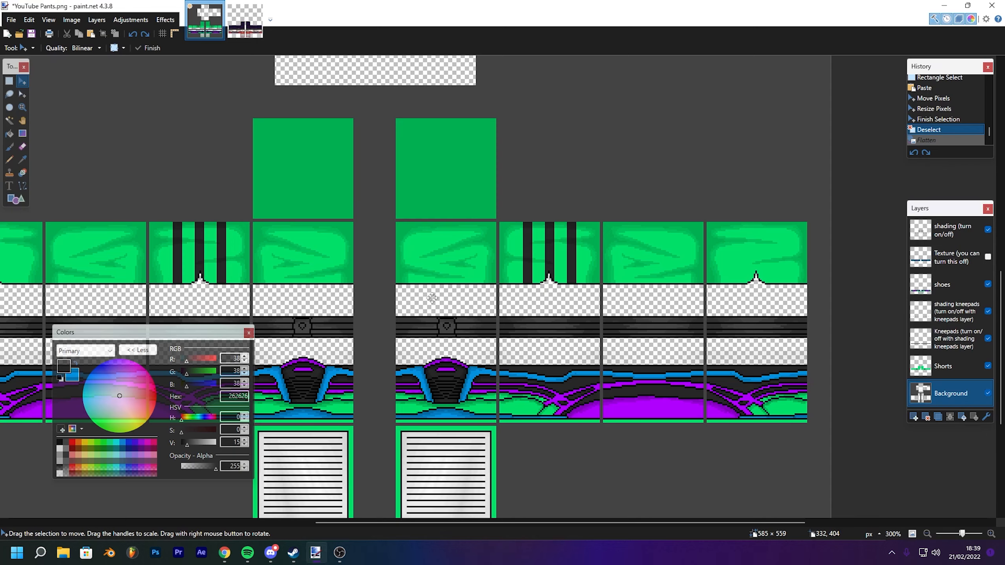
- Switch to the browser, open a new tab and search Google for nike logo
left_click_drag(303, 244, 461, 224)
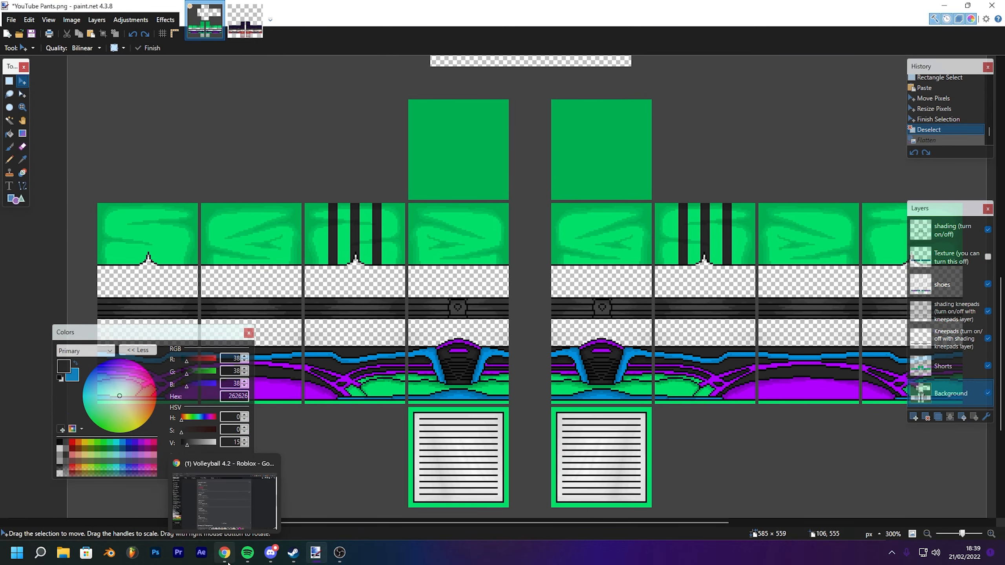
left_click(261, 511)
left_click(140, 5)
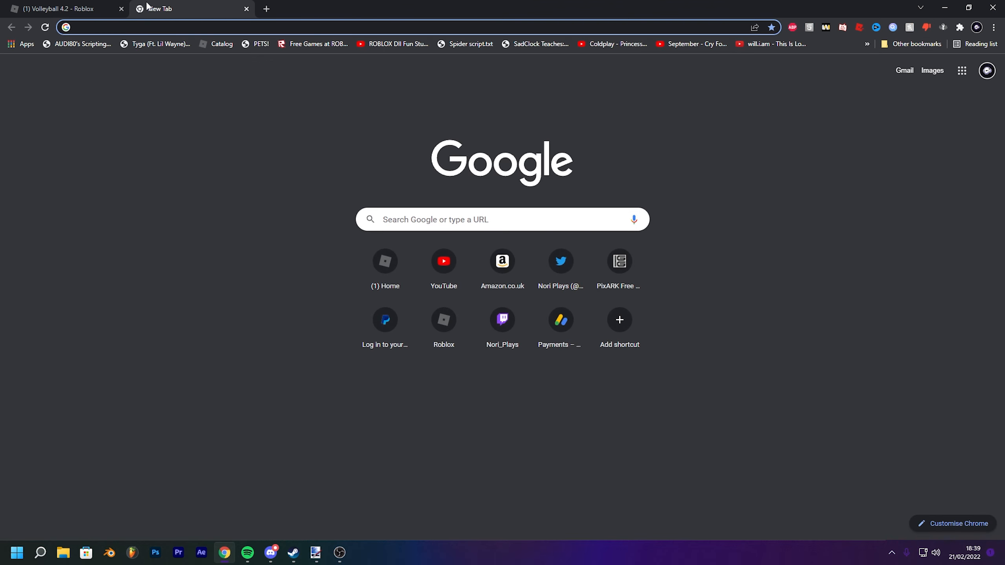
type("nike logo")
key("Return")
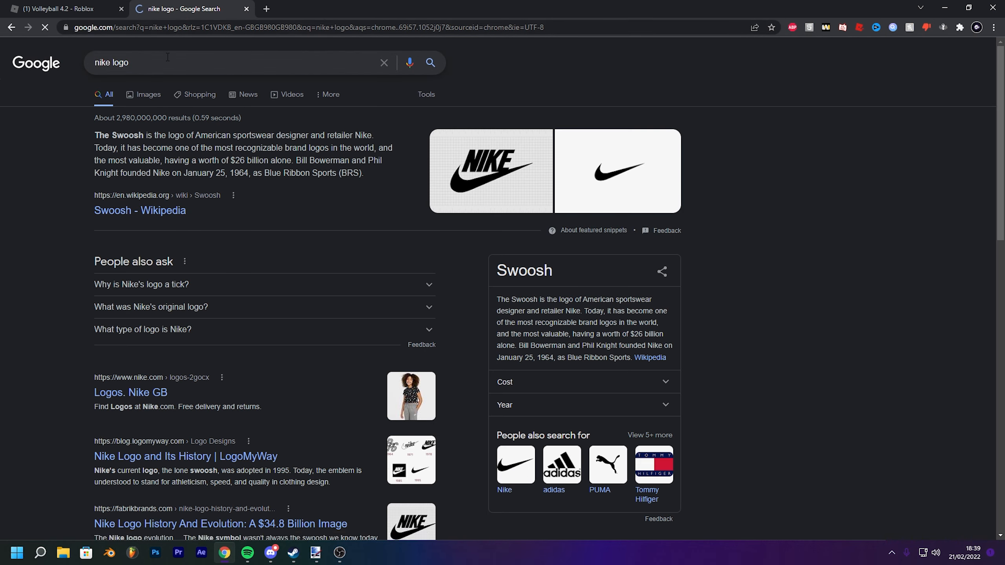
- Search Google for slazenger logo, then for japanese volleyball companies
type("slazenger logo")
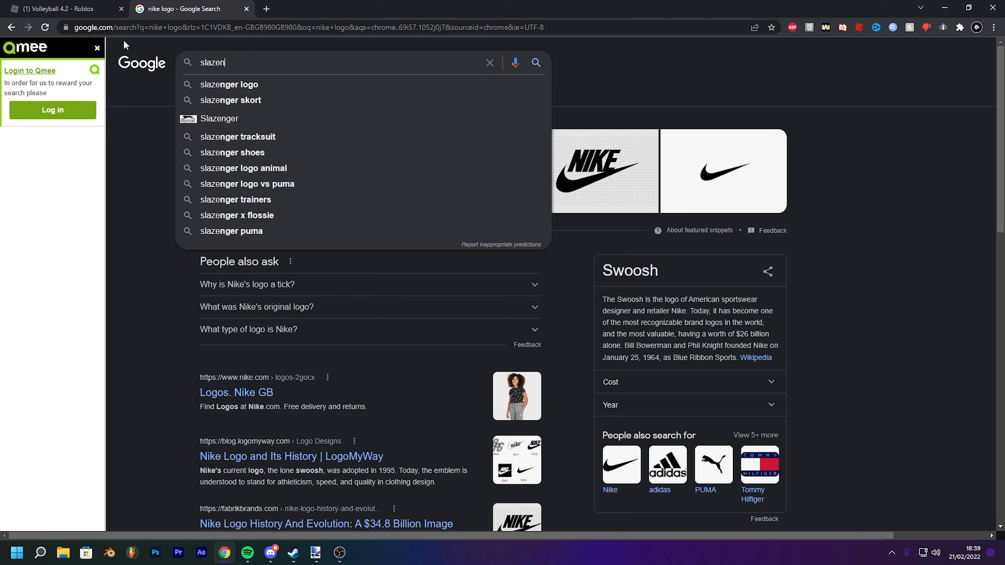
key("Return")
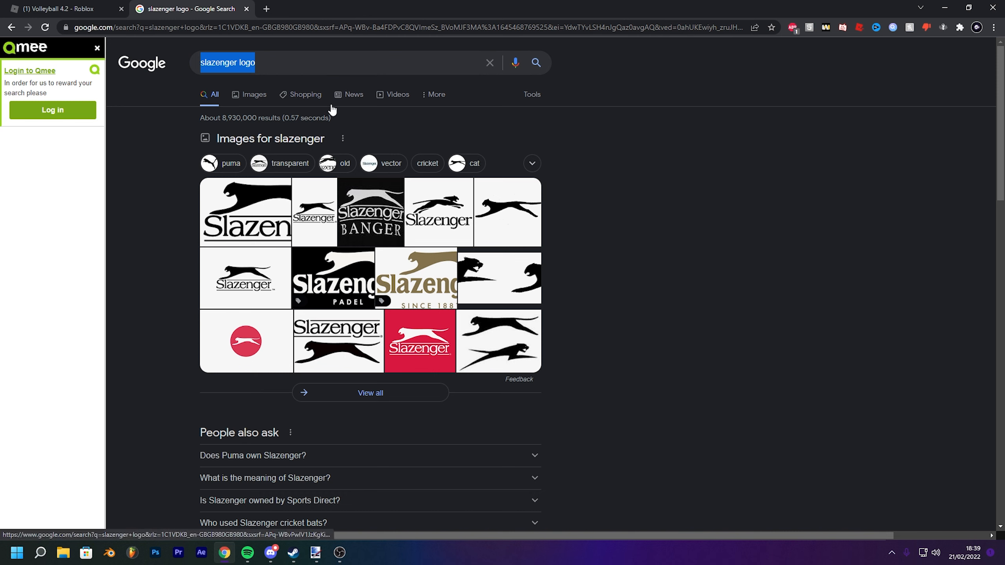
type("japanese vol")
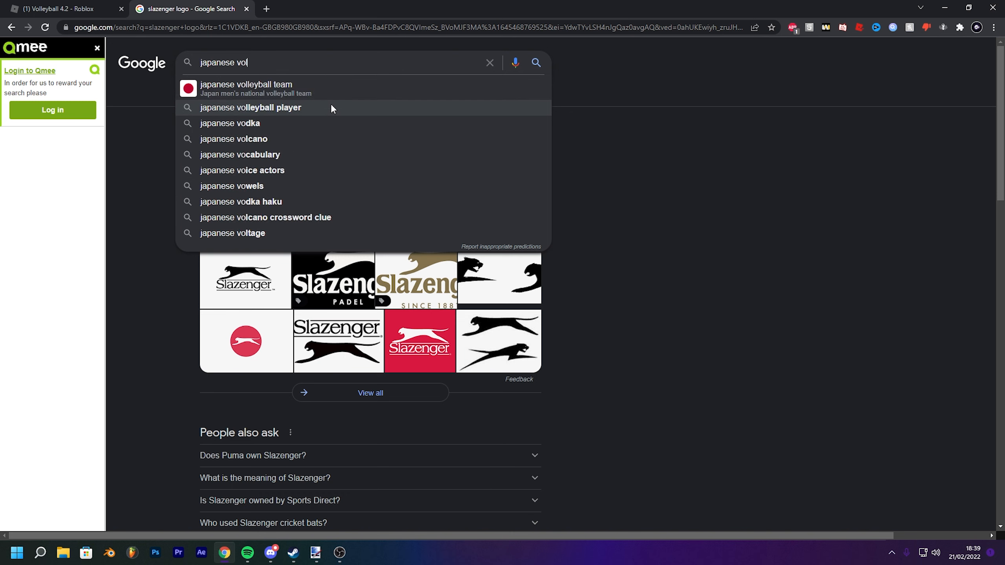
type("leyball companies")
key("Return")
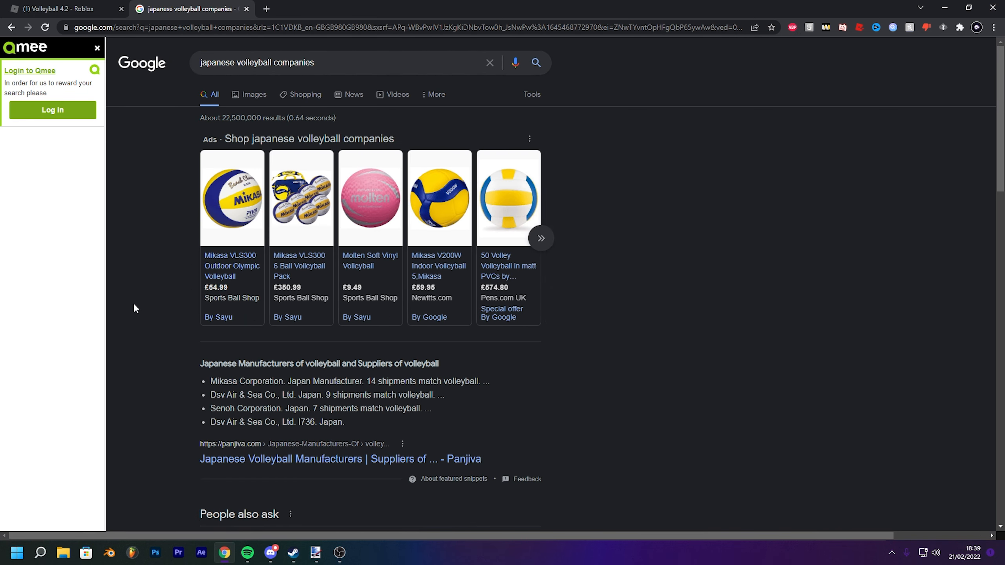
- Browse the Japanese volleyball company results, opening the Panjiva and Rookie Road pages
scroll(157, 322, "down", 1)
left_click_drag(213, 330, 490, 330)
left_click(253, 402)
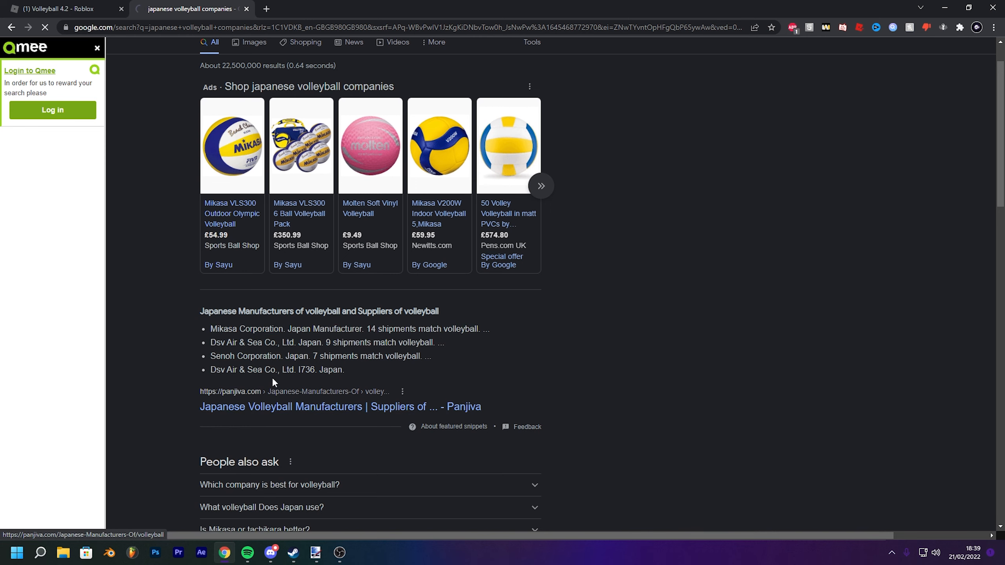
scroll(214, 263, "down", 6)
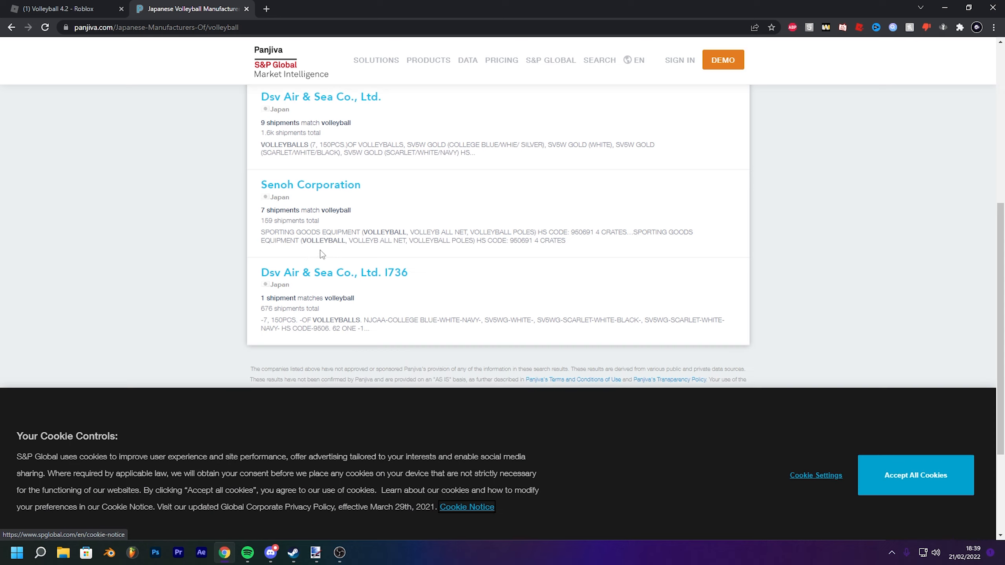
scroll(213, 263, "up", 1)
left_click(11, 27)
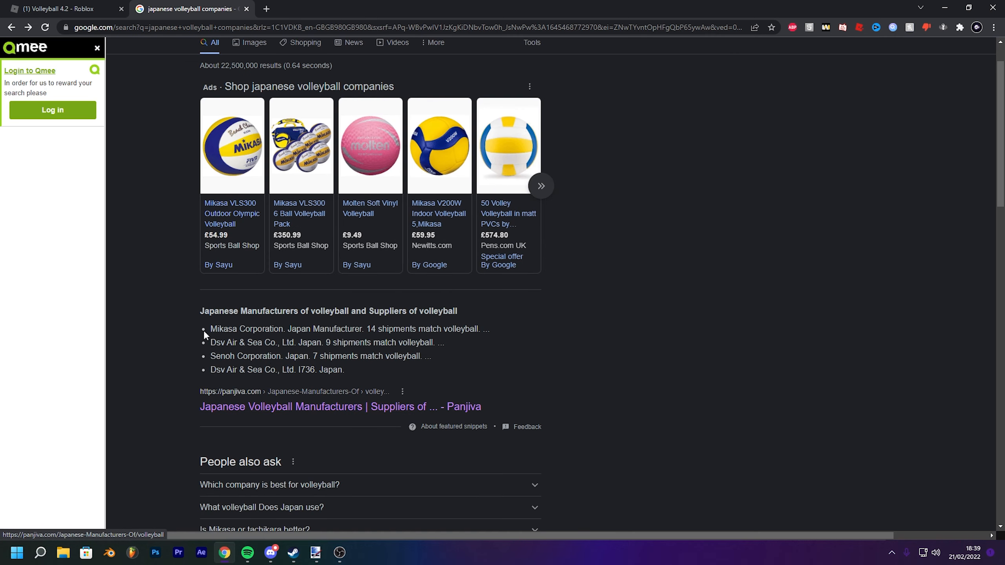
left_click_drag(210, 330, 336, 350)
left_click(312, 345)
scroll(297, 350, "down", 3)
scroll(281, 378, "down", 4)
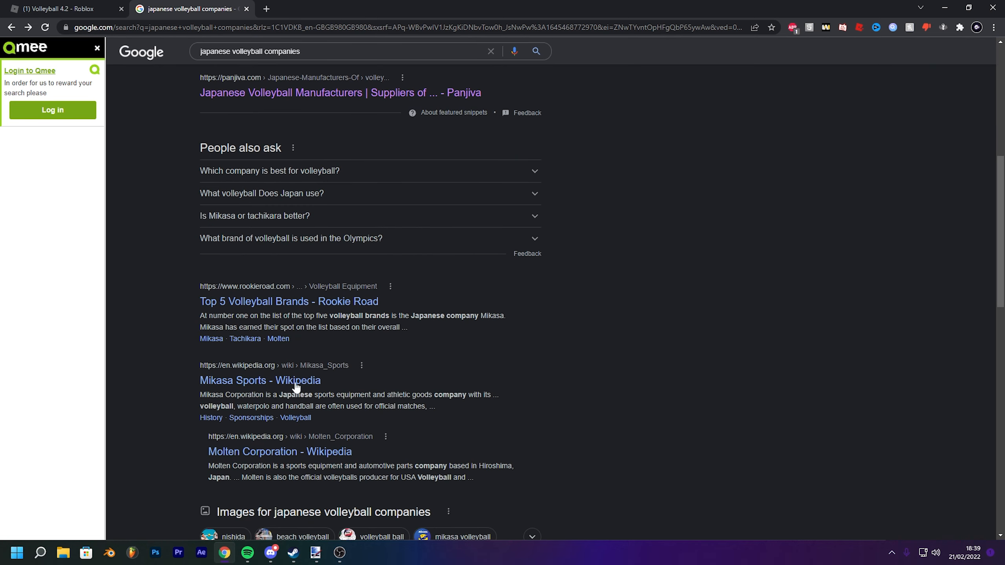
left_click(297, 301)
scroll(518, 280, "down", 10)
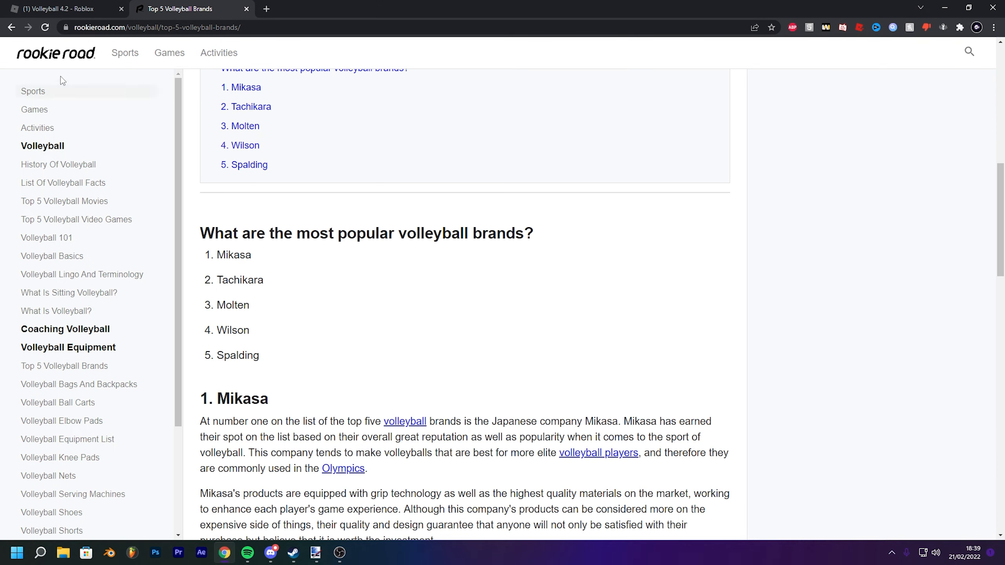
- Return to the results and search Google for slazenger logo
left_click(11, 27)
scroll(307, 186, "up", 10)
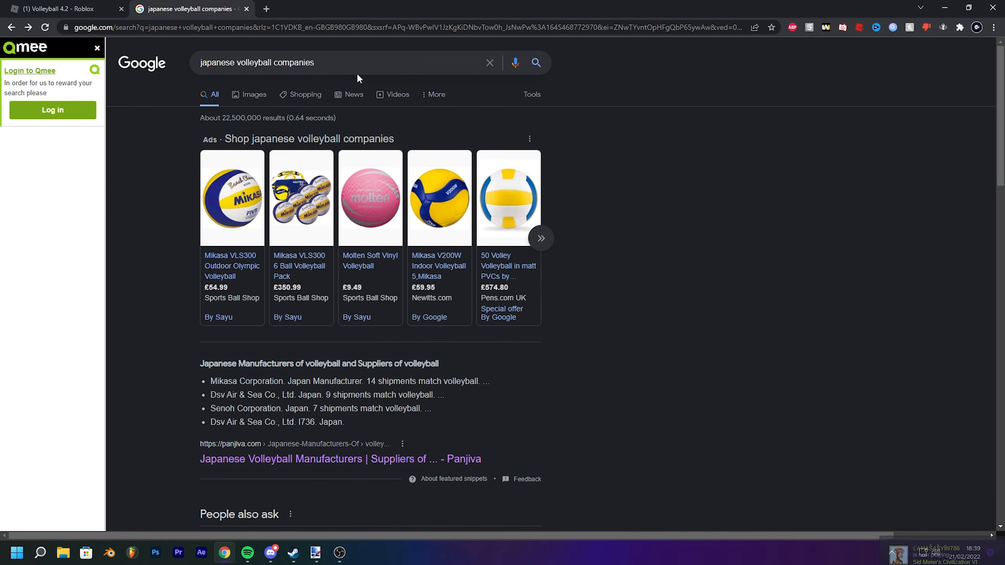
triple_click(357, 72)
type("slazenger")
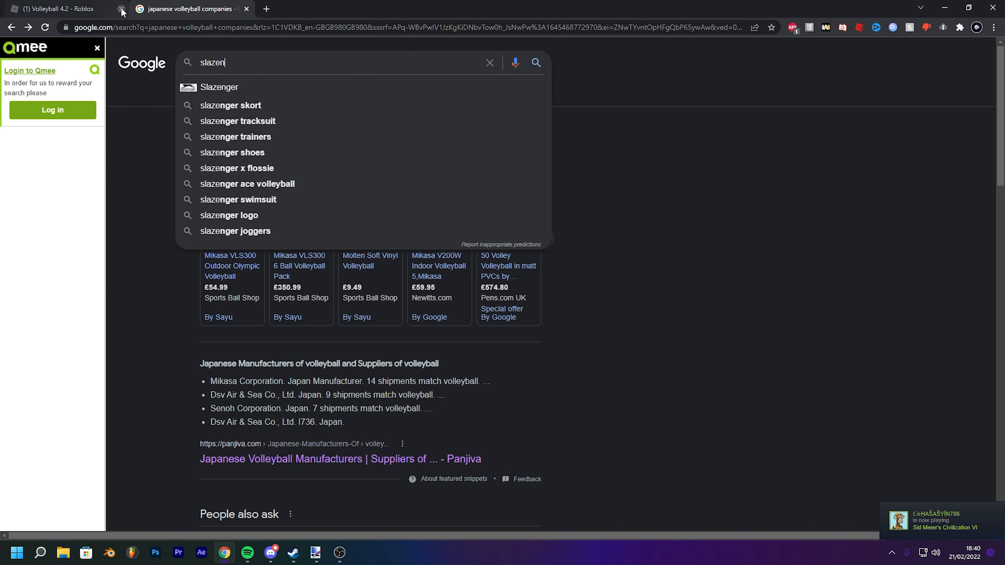
key("Return")
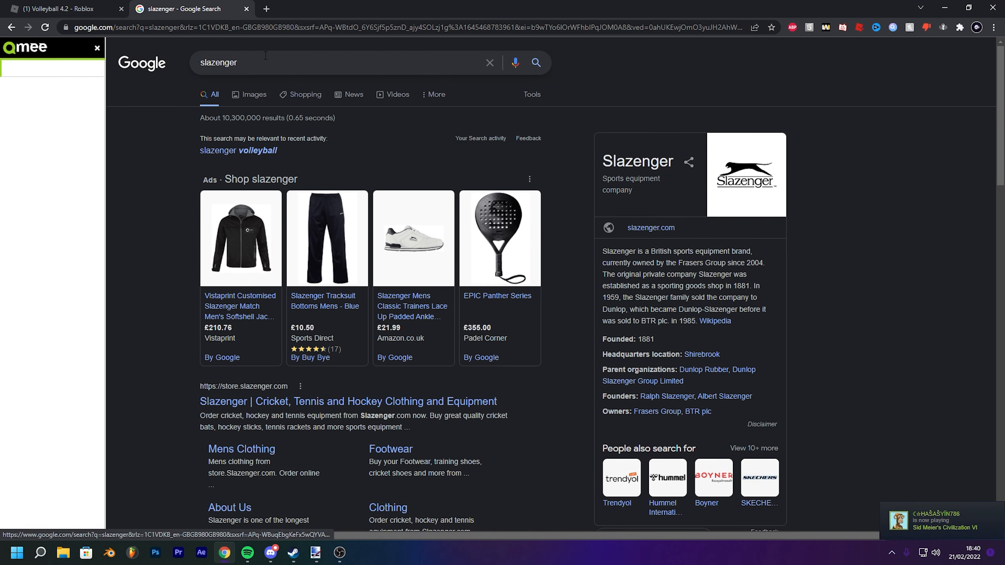
left_click(288, 63)
type("logo")
key("Return")
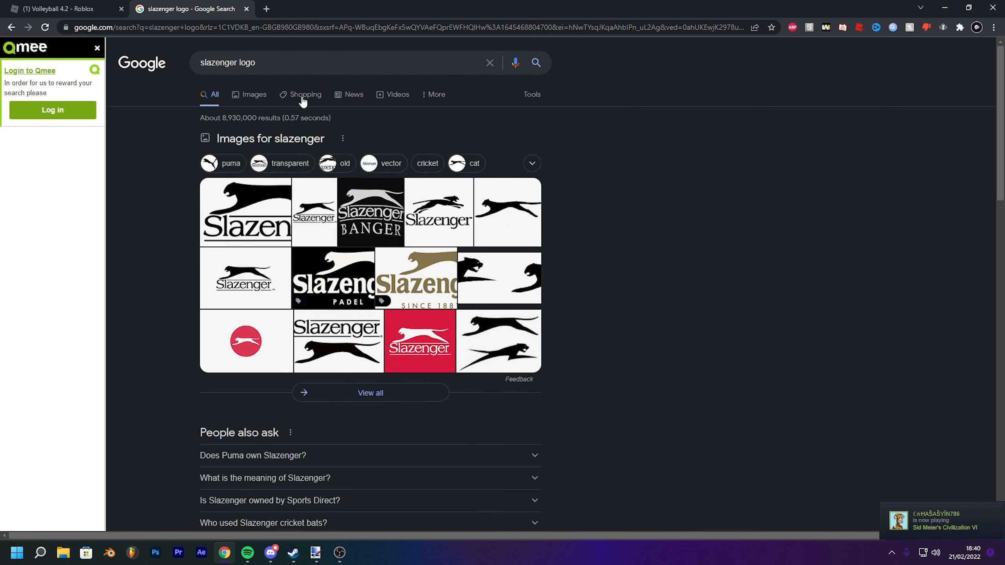
- Show the image results for the Slazenger logo and refine the search to slazenger logo png
left_click(253, 95)
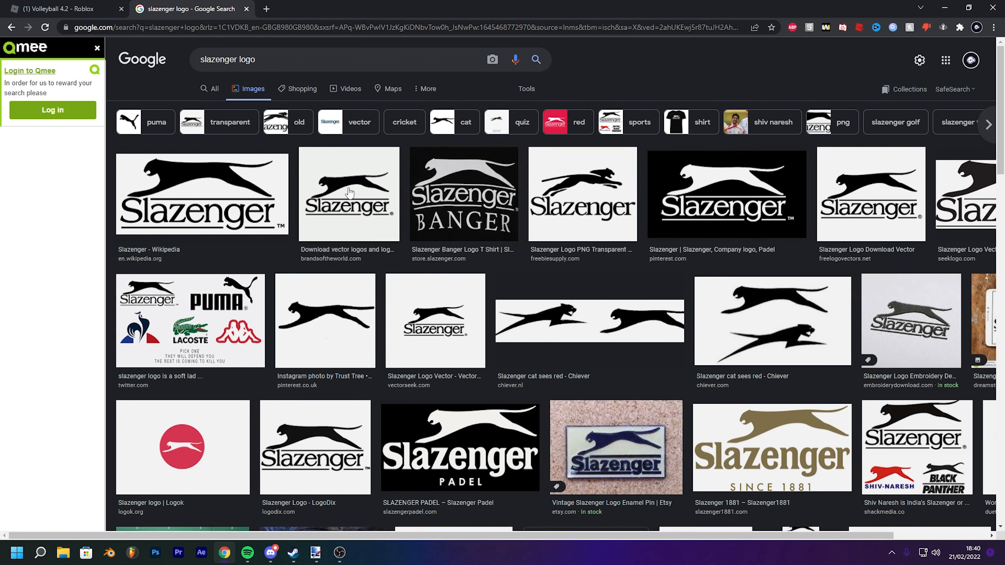
left_click(232, 182)
left_click(286, 51)
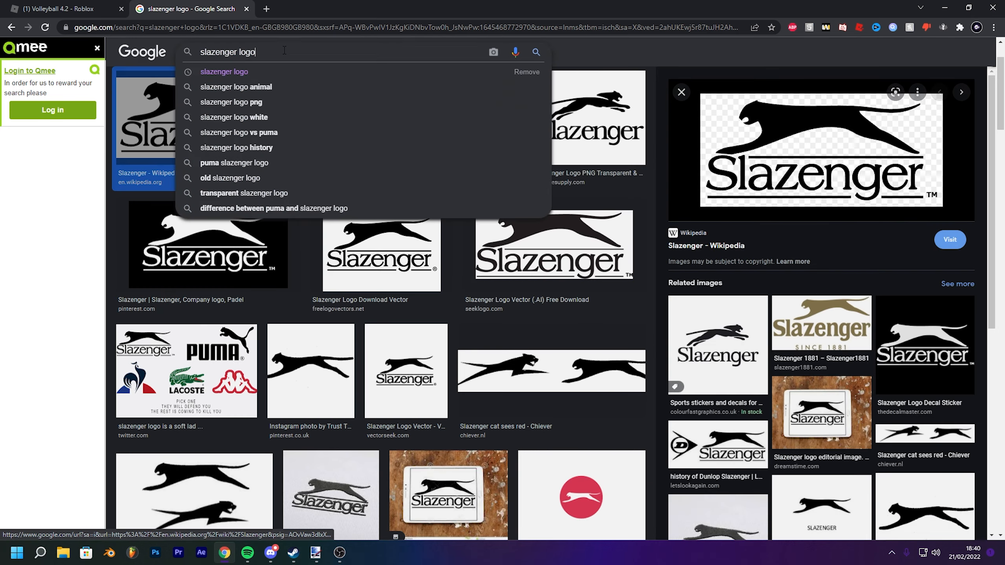
type("png")
key("Return")
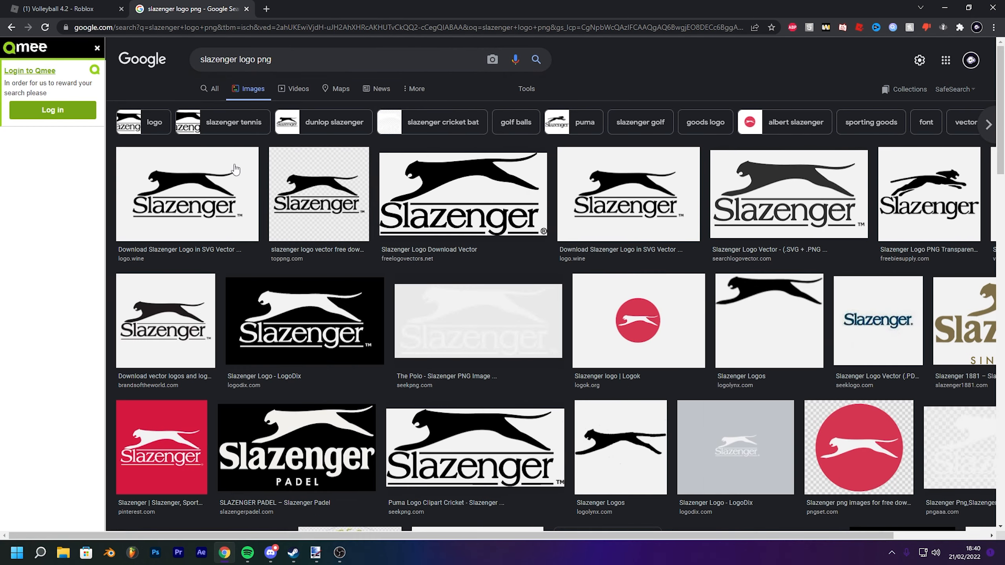
- Open the first transparent Slazenger logo result and save the image
left_click(233, 171)
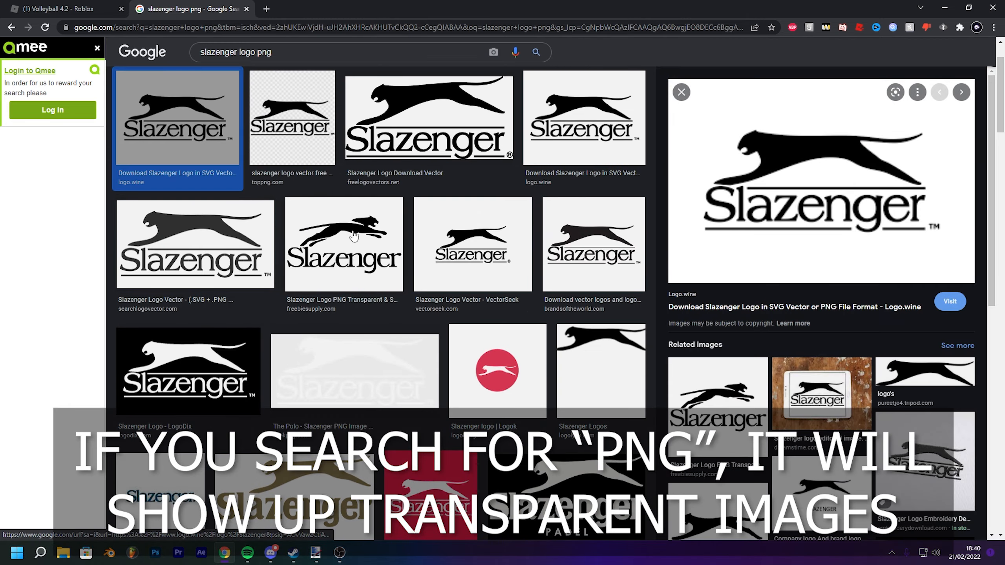
right_click(766, 169)
left_click(807, 292)
mouse_move(65, 525)
left_mouse_down()
mouse_move(315, 552)
mouse_move(281, 502)
mouse_move(492, 291)
left_mouse_up()
left_click(485, 309)
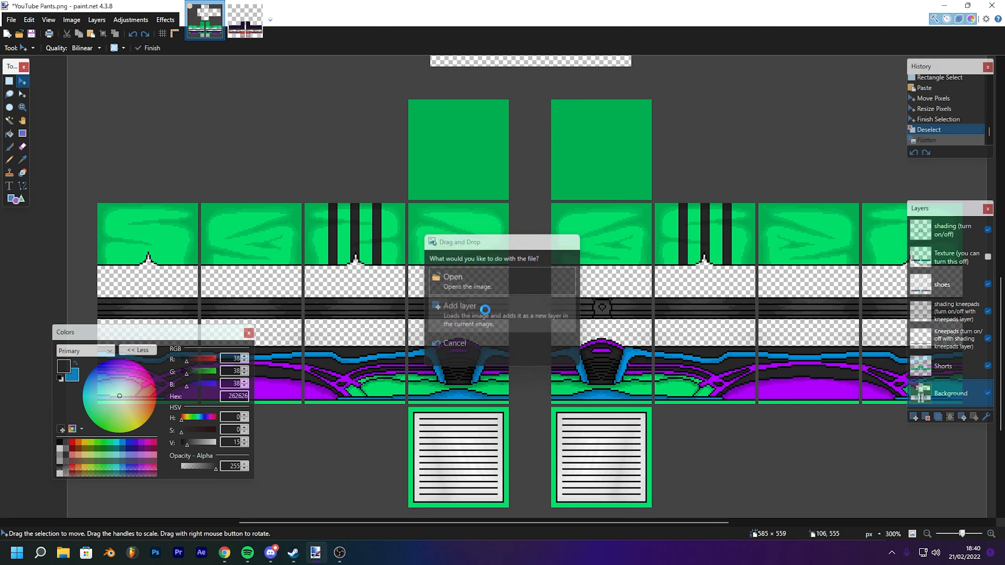
left_click_drag(248, 140, 466, 314)
scroll(504, 303, "down", 4)
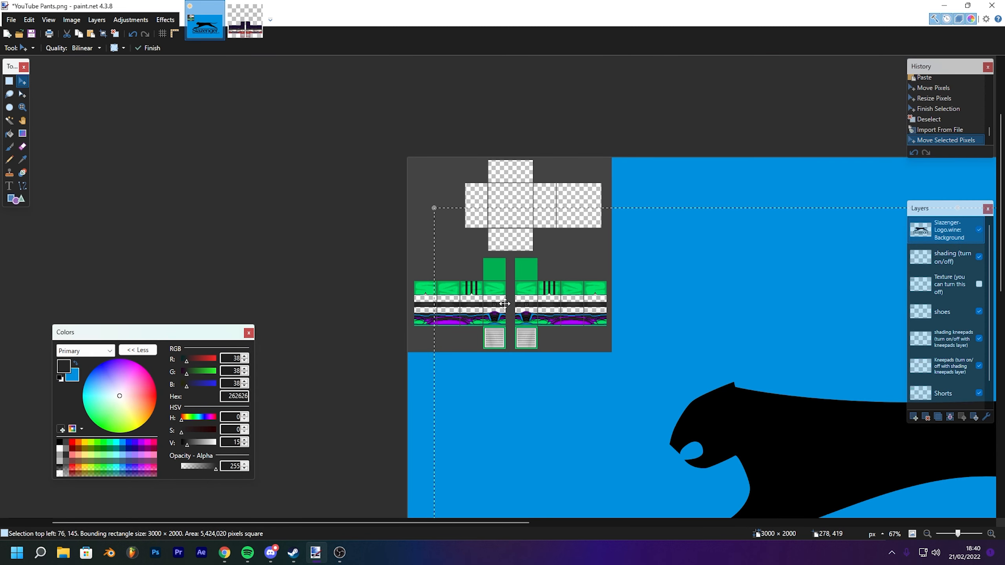
left_click_drag(603, 249, 143, 26)
key("ctrl+z")
key("ctrl+z")
key("ctrl+z")
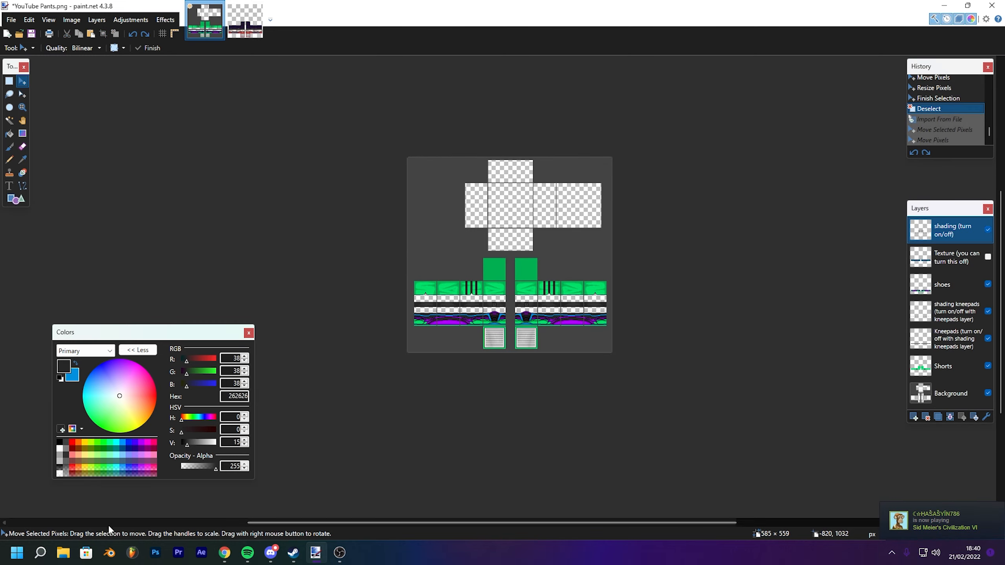
- Open the downloaded Slazenger logo file as a separate image in Paint.NET
left_click(71, 554)
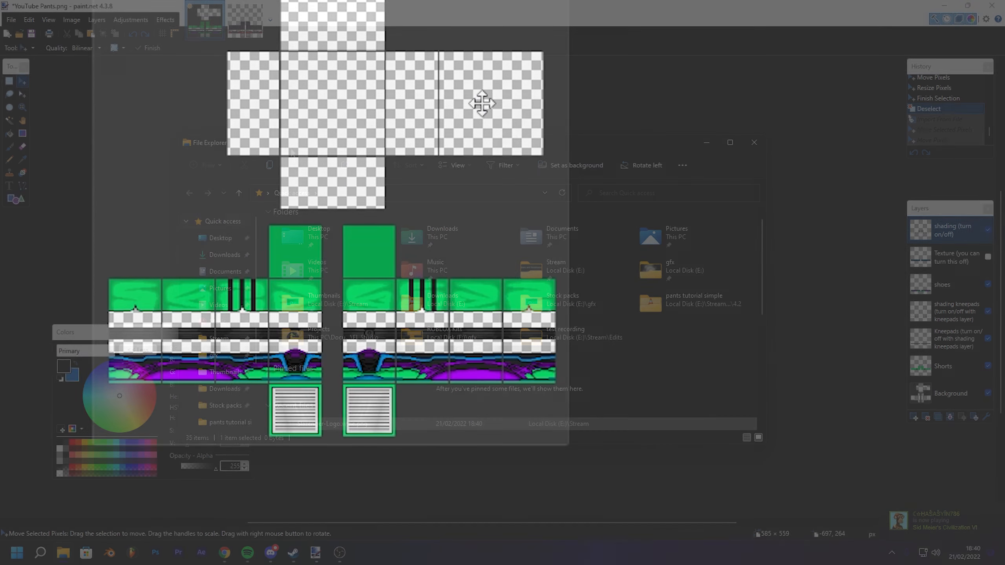
left_click_drag(397, 97, 397, 97)
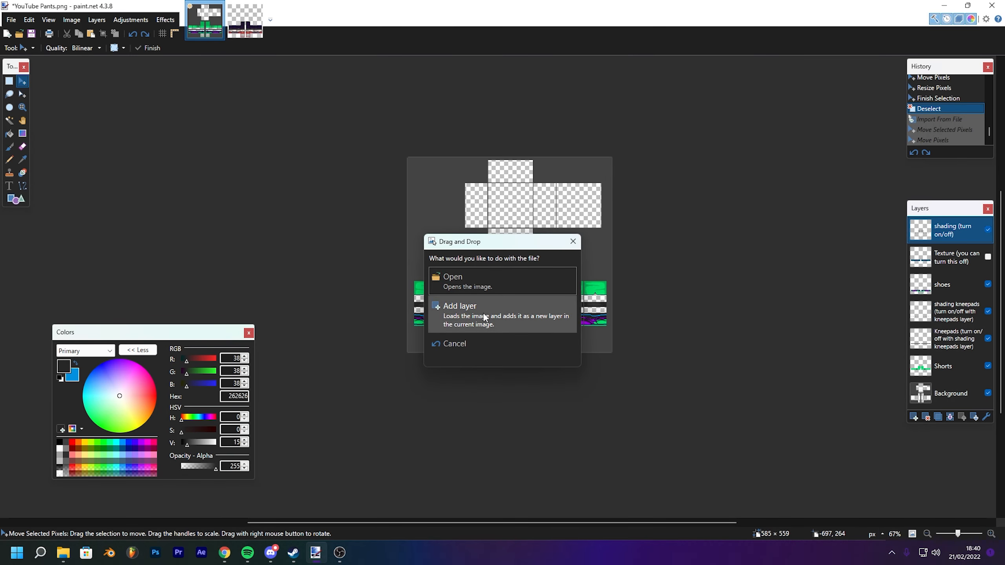
left_click(487, 284)
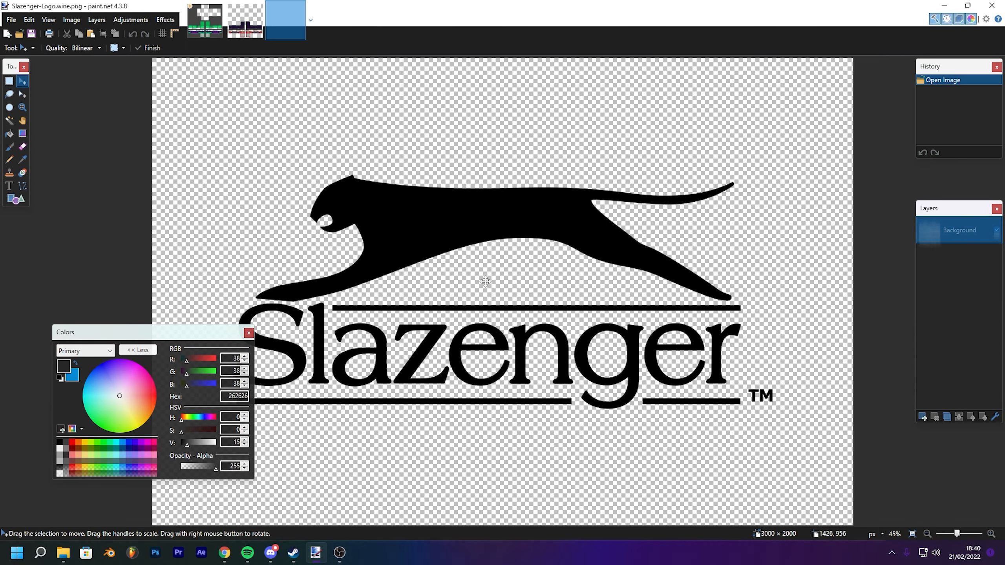
- Copy the whole logo and paste it into a new layer on the pants image, keeping the canvas size
key("ctrl+a")
left_click(285, 120)
left_click(203, 18)
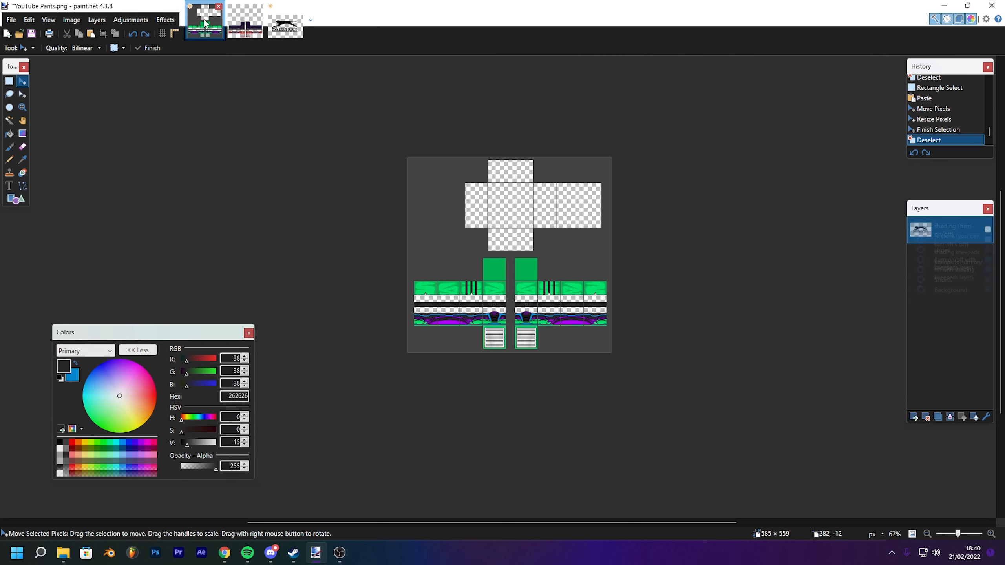
left_click(913, 417)
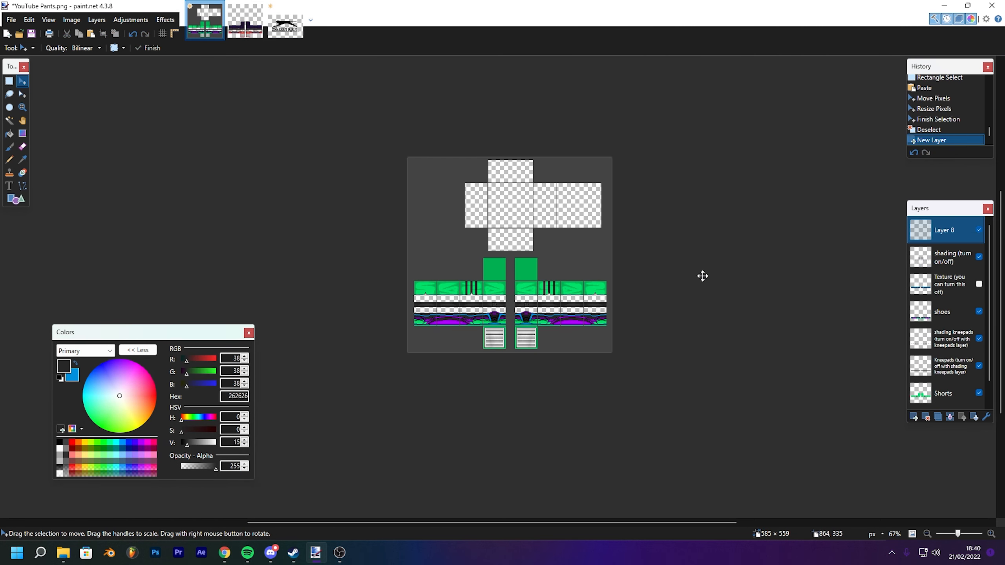
key("ctrl+v")
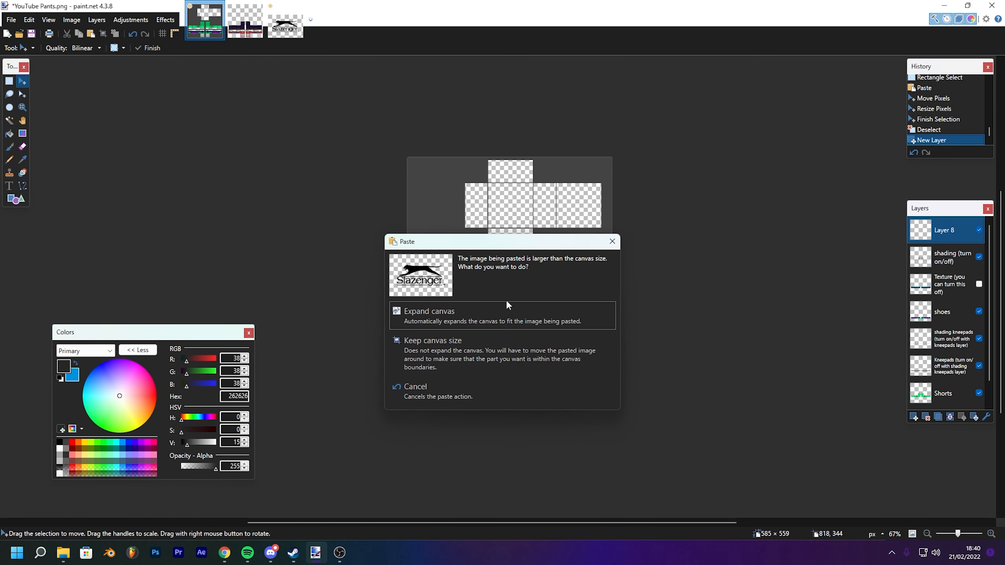
left_click(450, 350)
- Move and scale the logo down to about 67 × 45 px on the upper panel of the right-hand leg
left_click_drag(649, 299, 404, 186)
left_click_drag(252, 110, 315, 272)
left_click_drag(234, 214, 694, 412)
left_click_drag(775, 435, 508, 245)
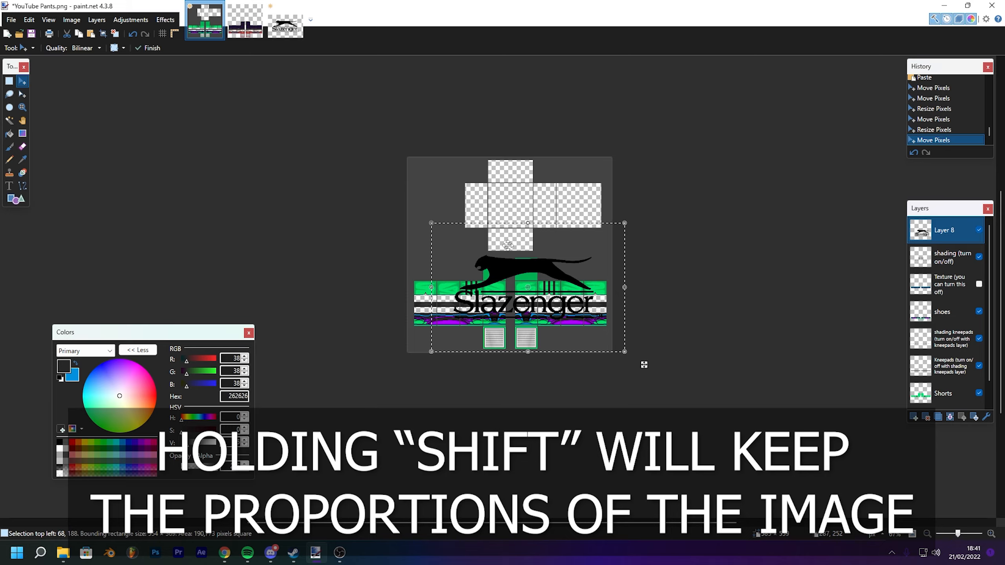
scroll(508, 245, "up", 3)
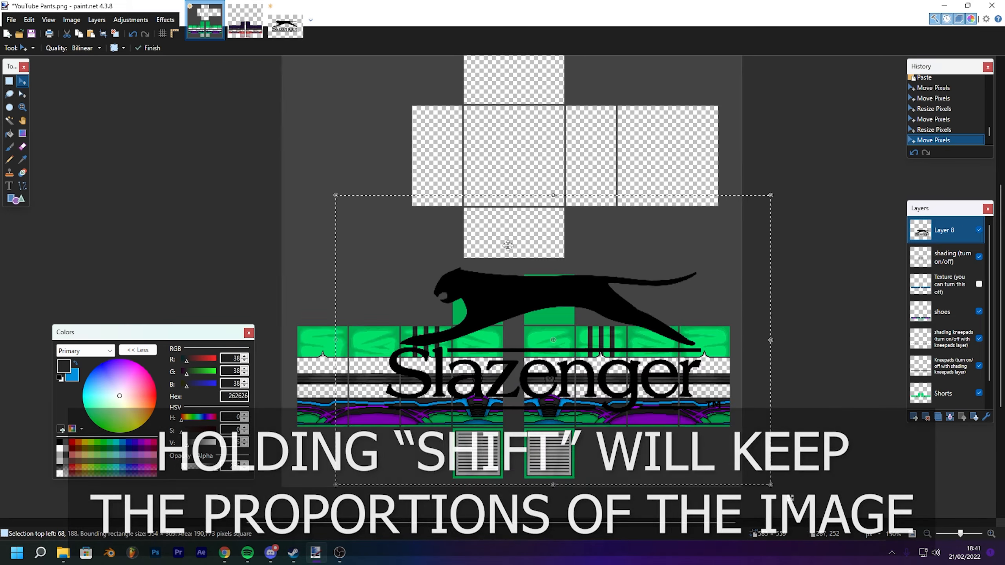
left_click_drag(509, 239, 447, 148)
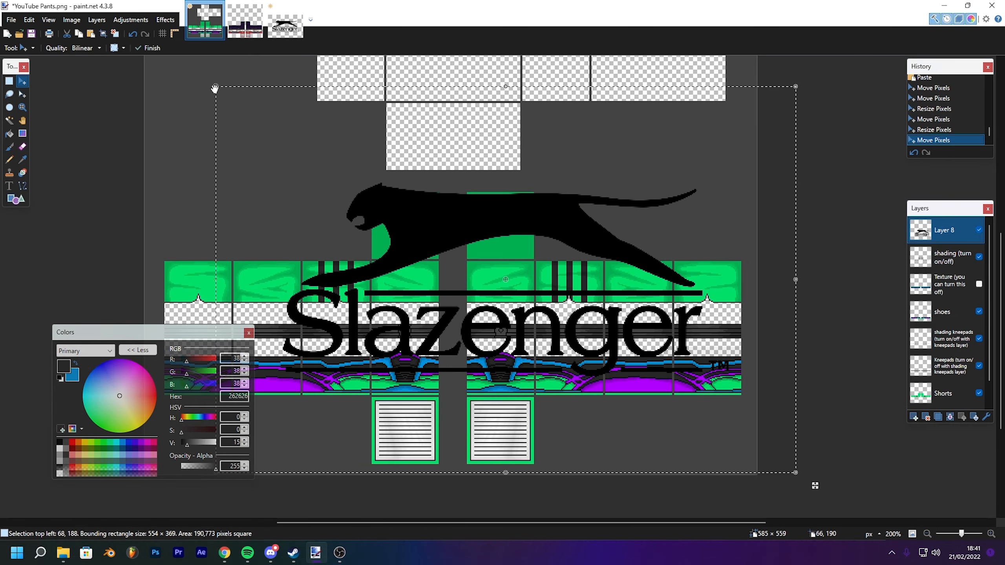
left_click_drag(215, 88, 514, 283)
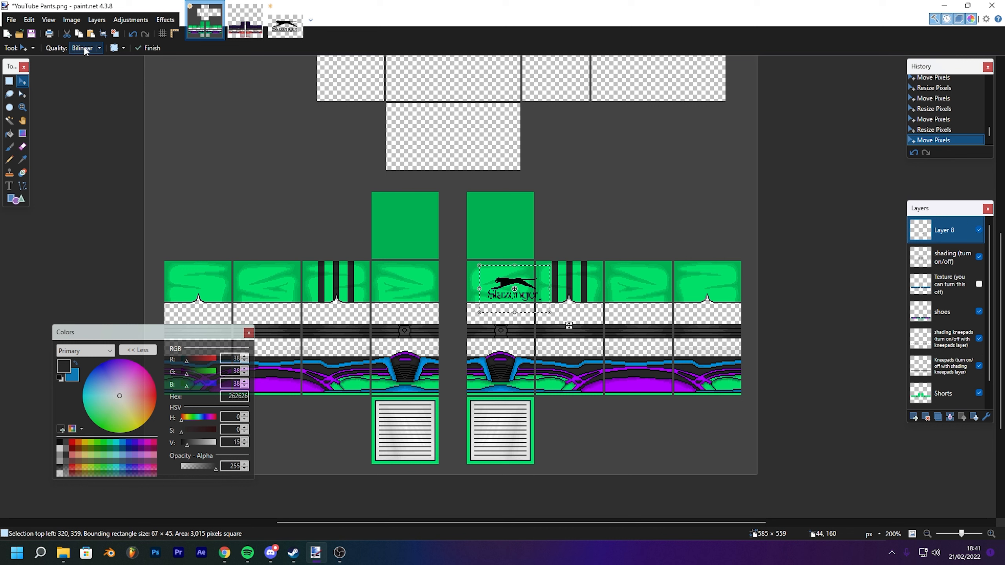
- Set the resize sampling quality to Bicubic
left_click(94, 47)
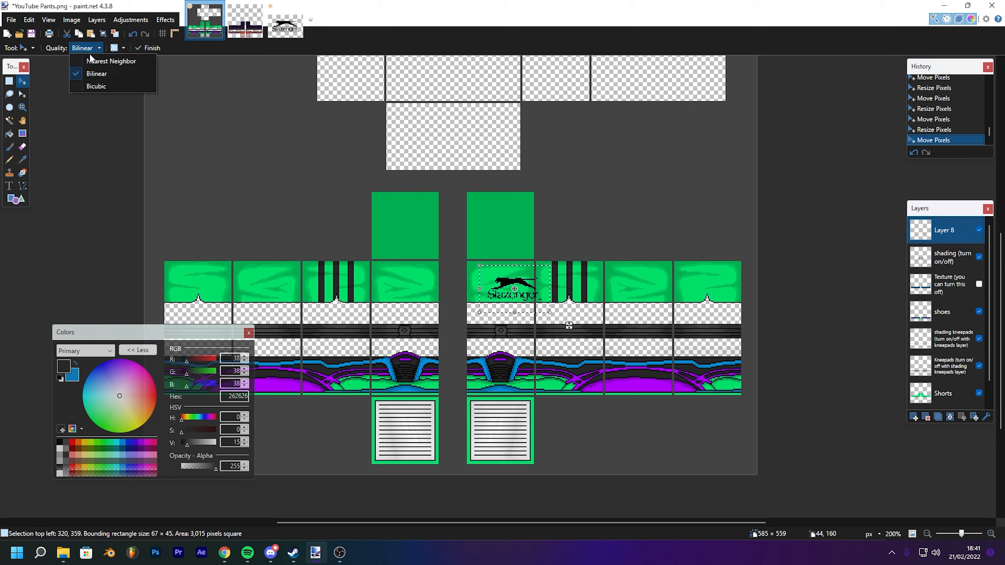
left_click(98, 48)
left_click(90, 48)
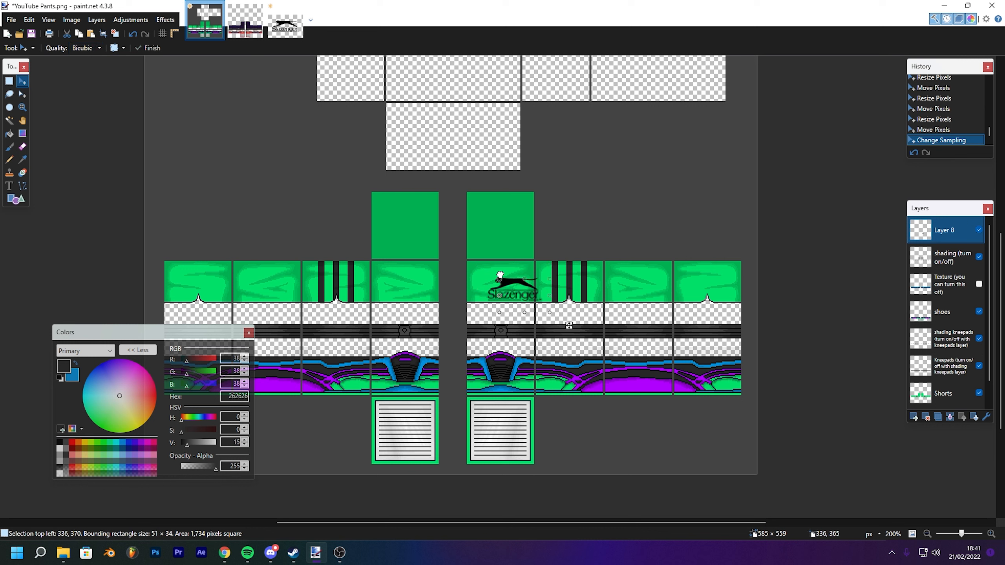
- Rescale the logo down to about 31 × 21 px on the right leg's upper panel and deselect it
mouse_move(499, 276)
left_mouse_down()
mouse_move(522, 291)
mouse_move(512, 265)
left_mouse_up()
key("ctrl+z")
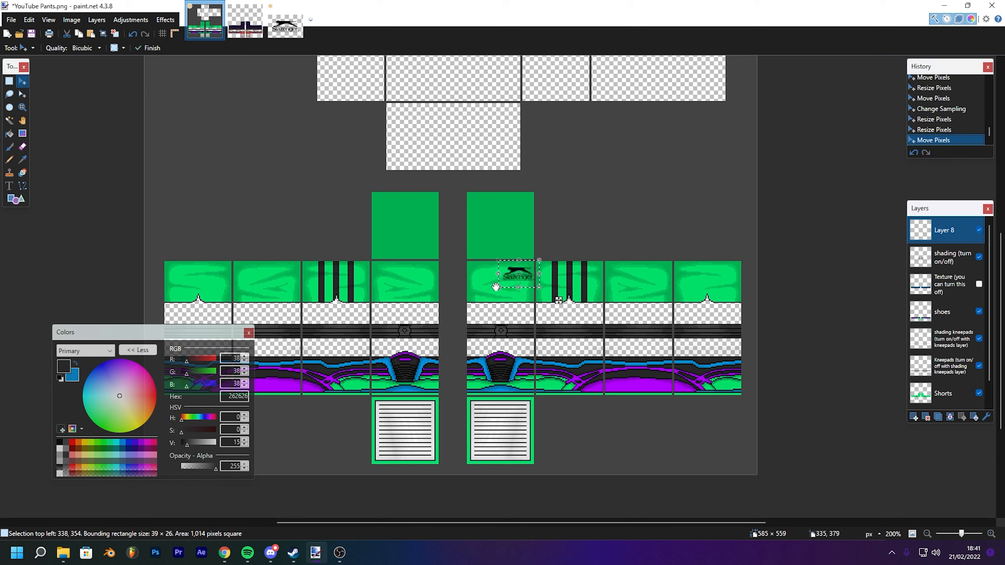
left_click_drag(558, 295, 557, 295)
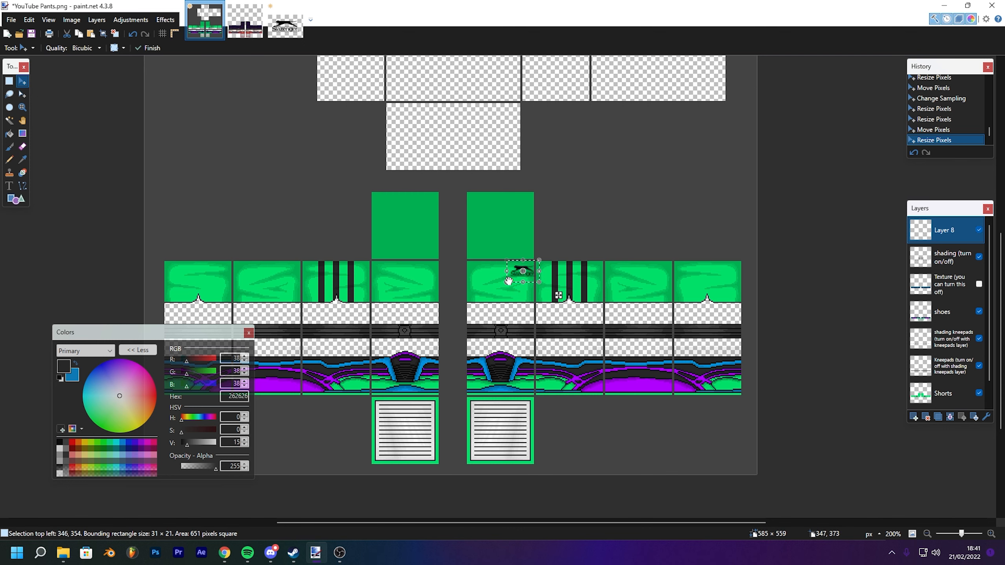
key("ctrl+d")
- Select the whole logo layer, nudge it slightly into place, and deselect
key("ctrl+a")
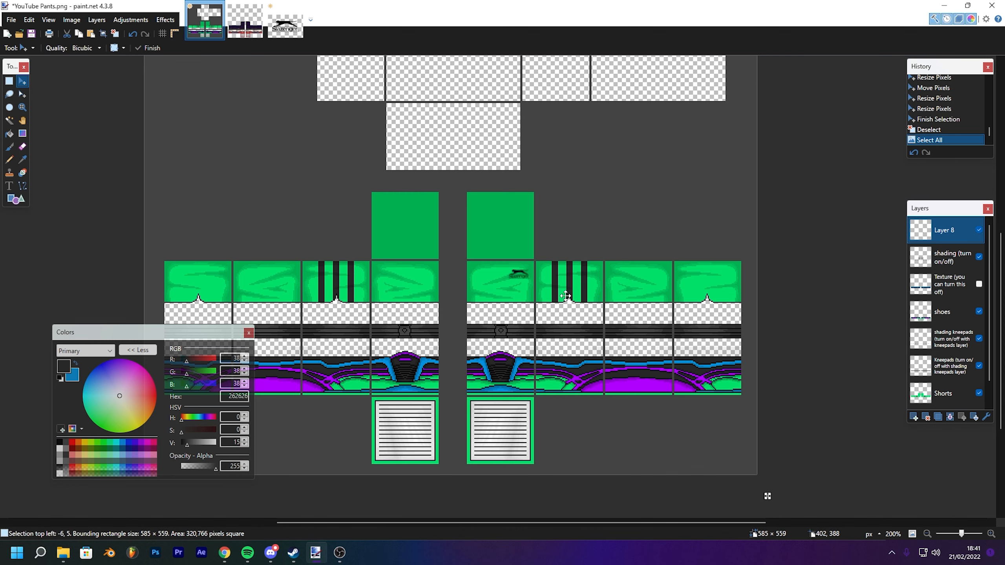
left_click_drag(585, 302, 579, 305)
key("ctrl+d")
- Add a new layer above the logo layer
scroll(595, 298, "up", 2)
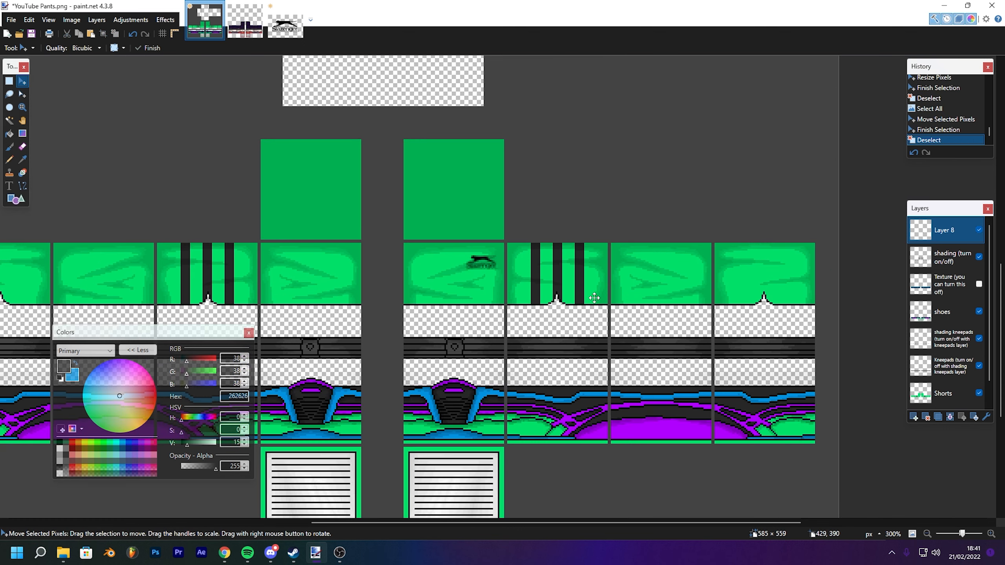
scroll(594, 298, "down", 6)
scroll(594, 297, "up", 3)
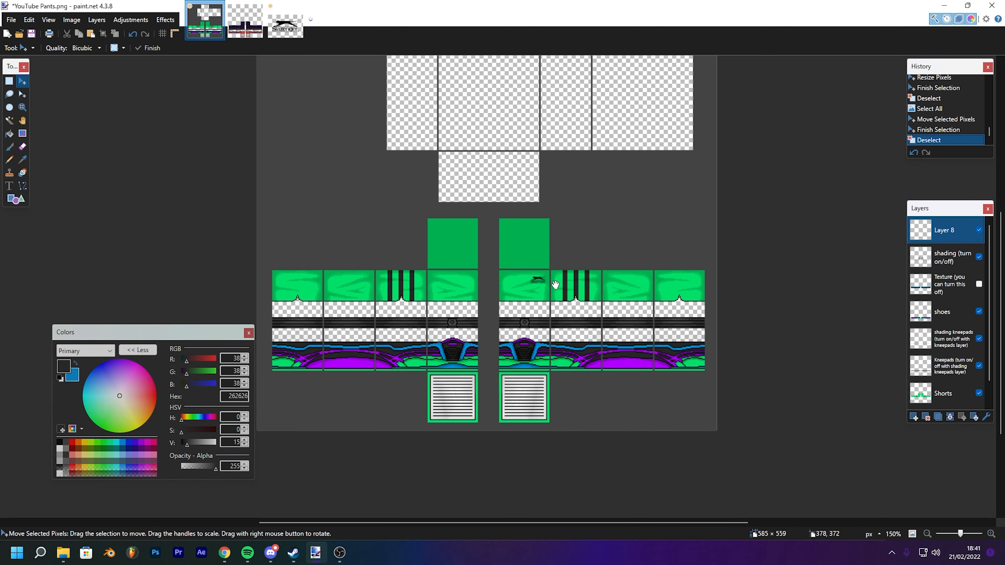
scroll(572, 231, "up", 1)
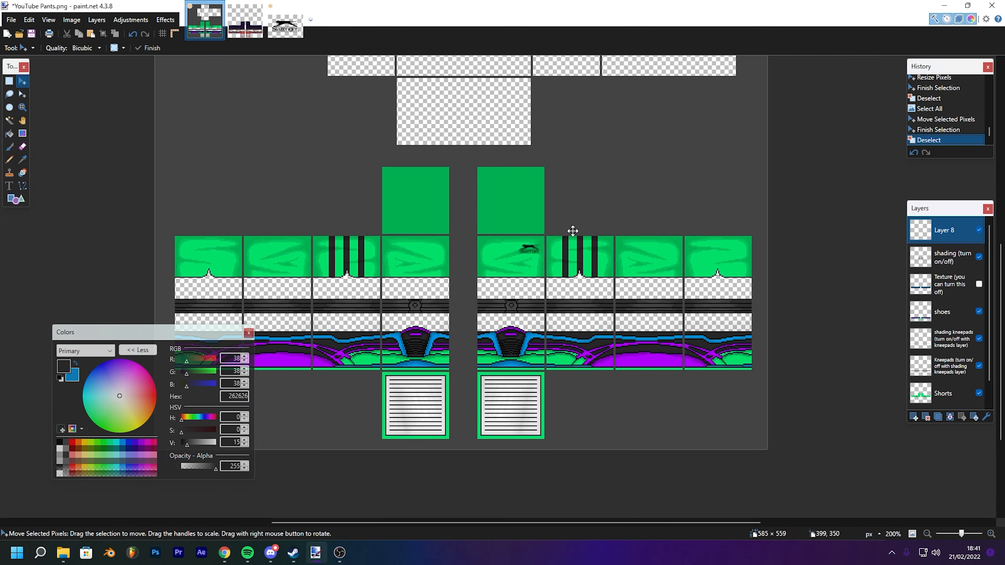
scroll(572, 231, "up", 1)
left_click_drag(575, 227, 579, 151)
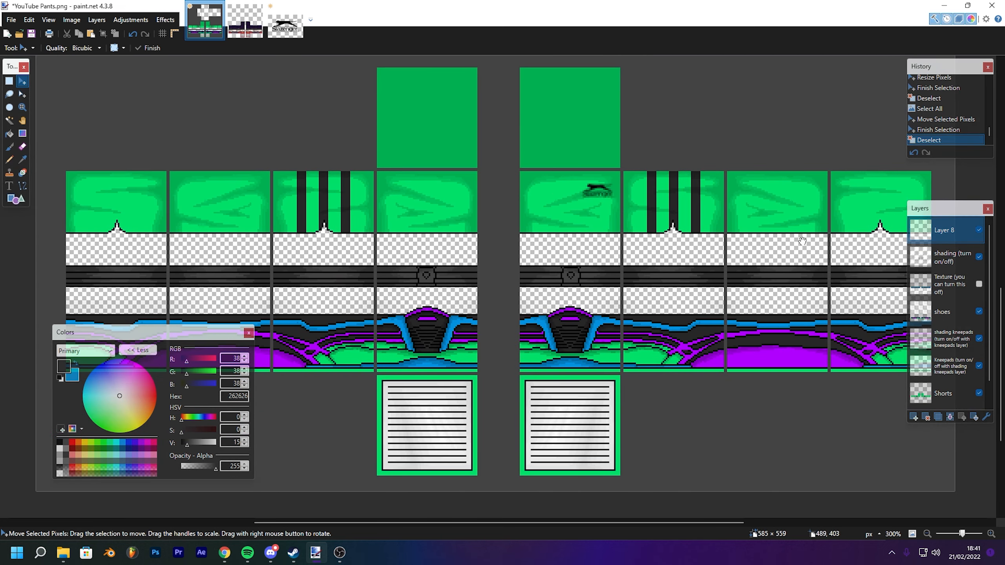
left_click(914, 417)
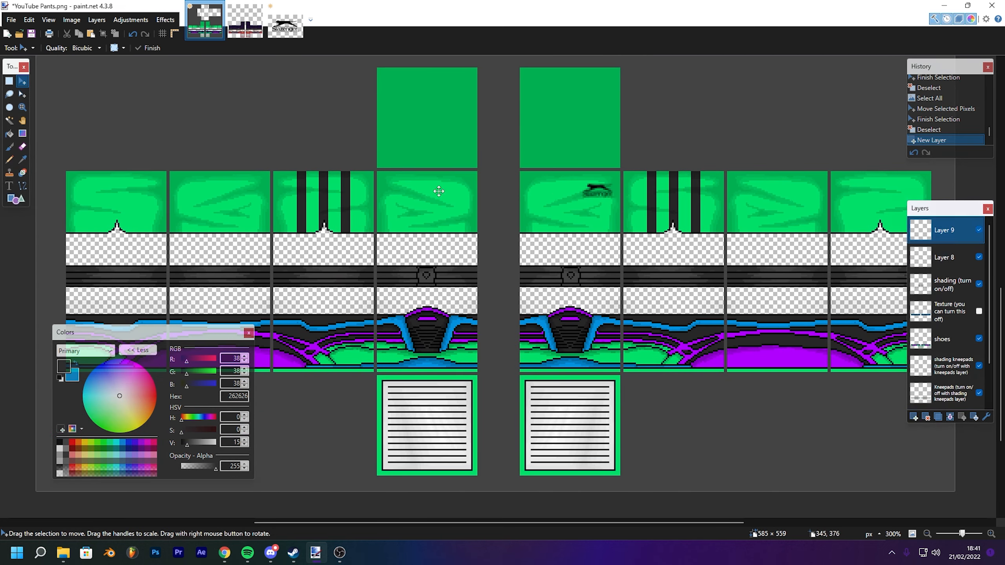
- Pick the Text tool and set the font to Chosence
left_click_drag(493, 177, 493, 179)
left_click(9, 185)
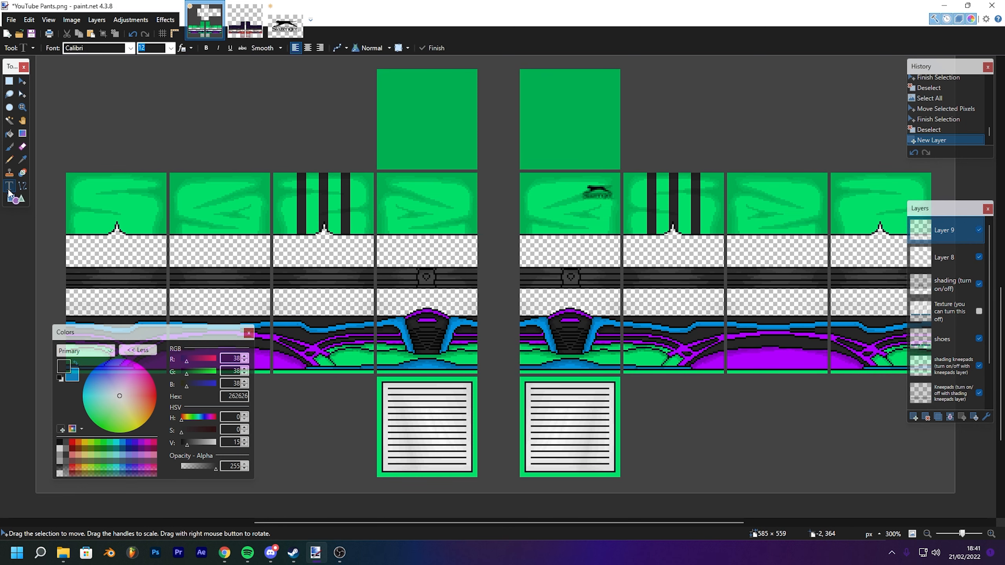
left_click(102, 49)
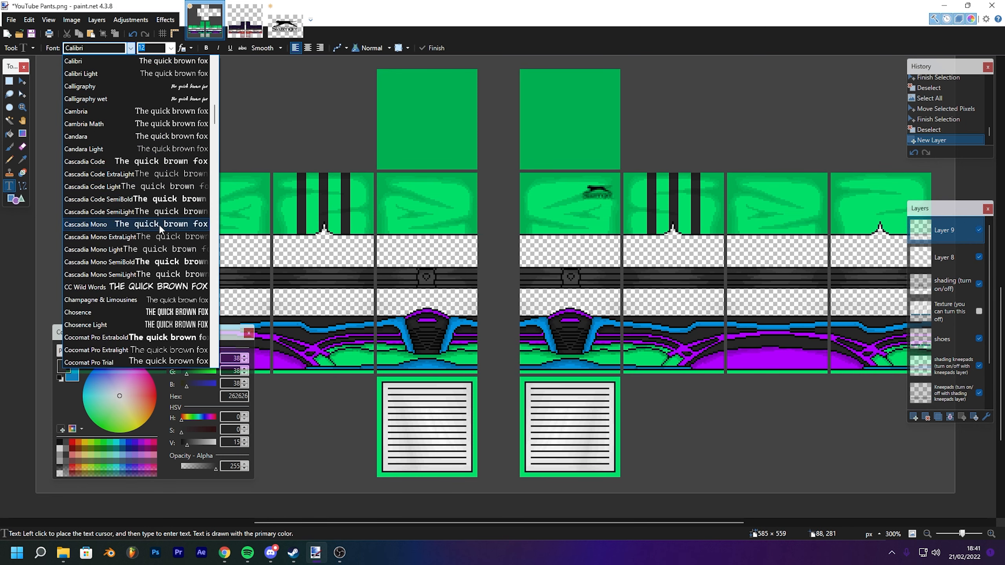
left_click(172, 313)
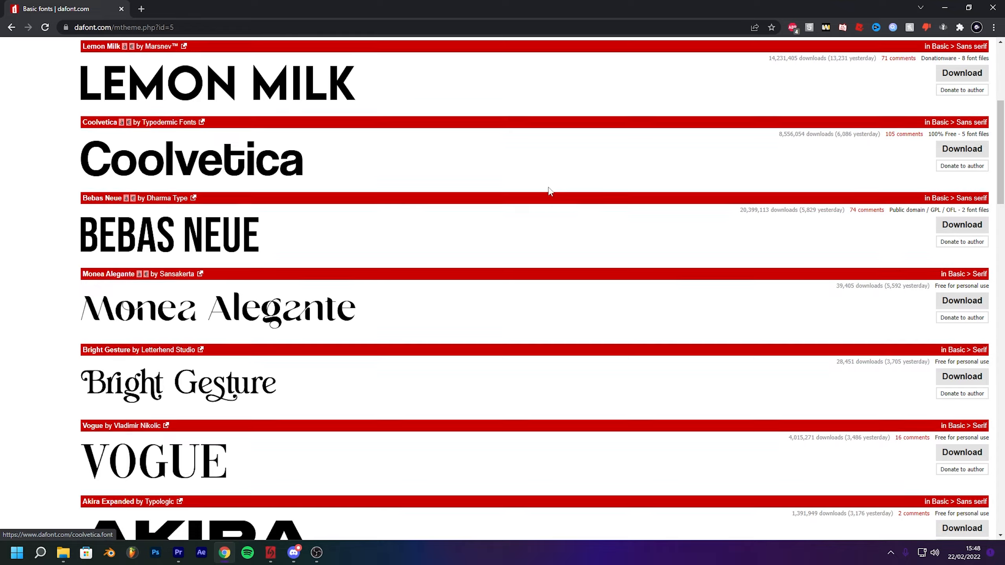
scroll(549, 193, "down", 10)
scroll(550, 193, "down", 15)
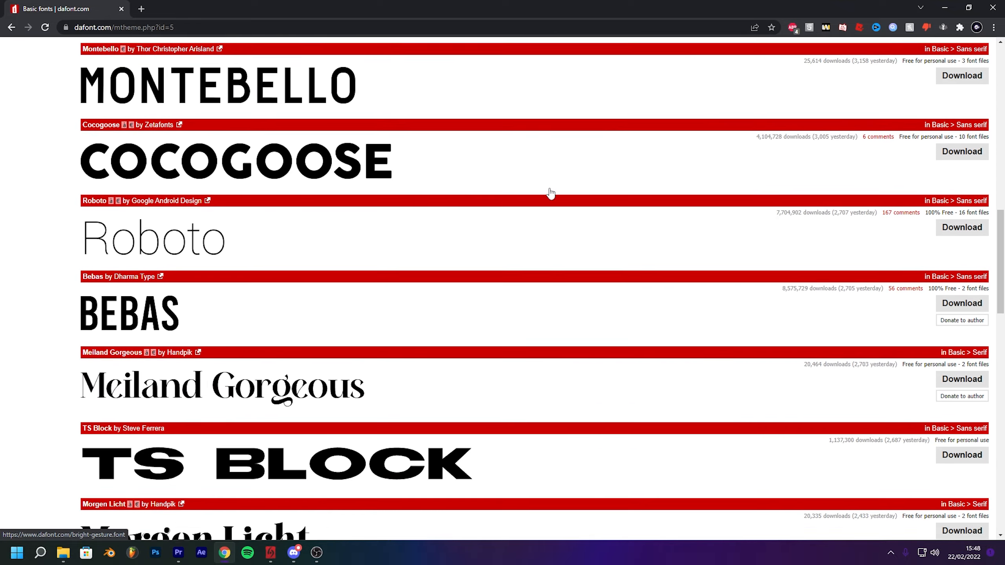
scroll(550, 193, "down", 10)
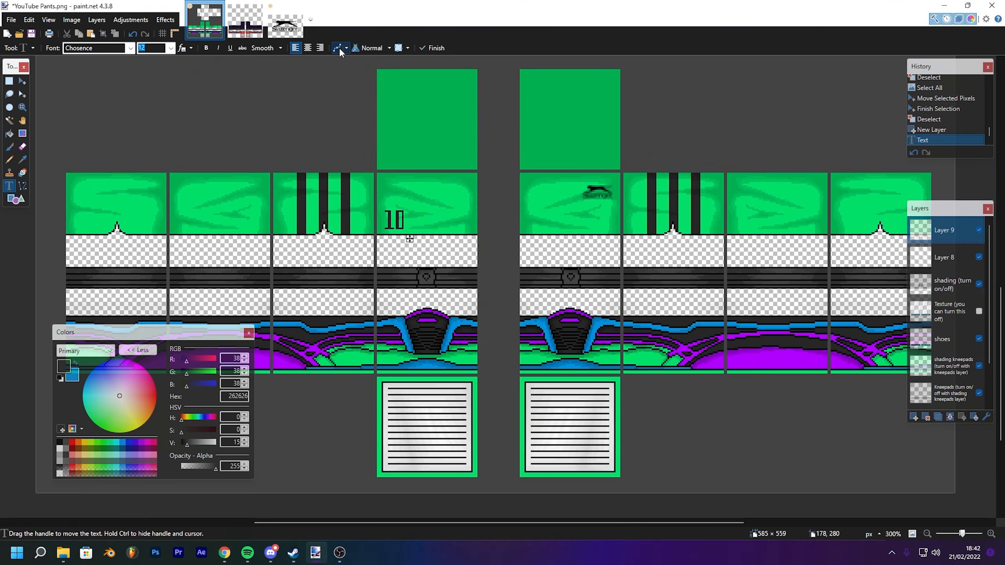
- Write the number 10 on the left leg's inner upper panel with text antialiasing turned off
left_click(338, 50)
scroll(334, 117, "up", 4)
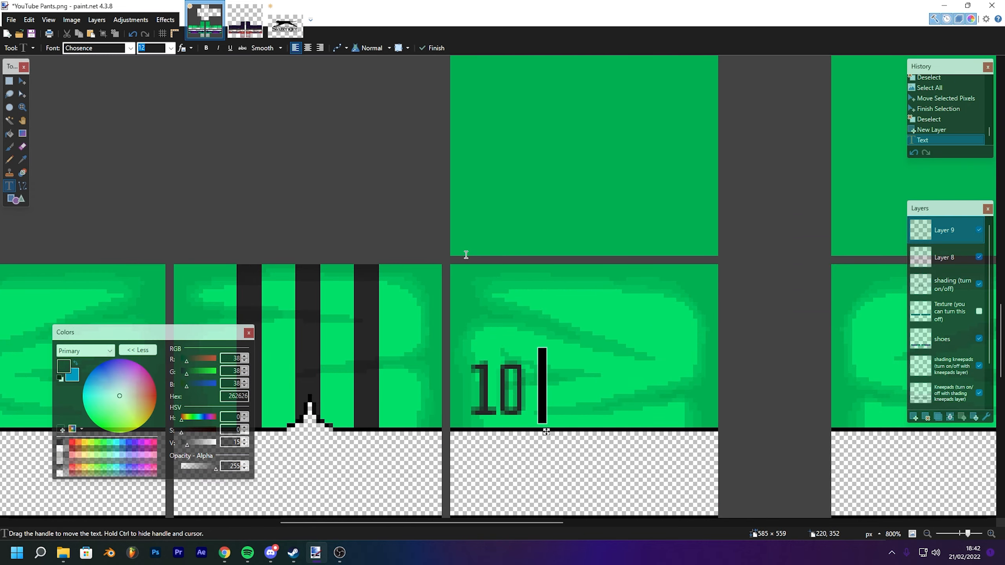
left_click(334, 48)
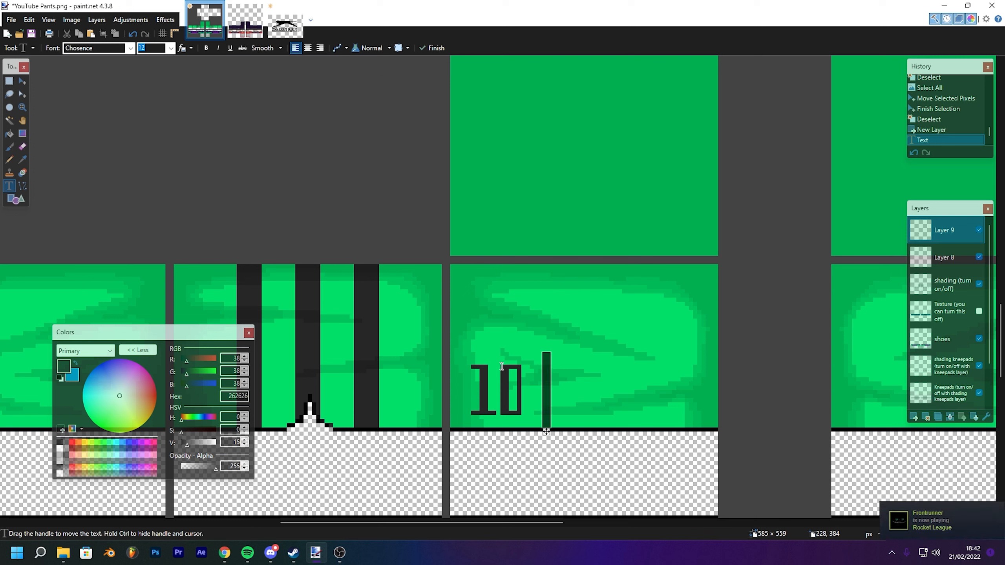
left_click(336, 48)
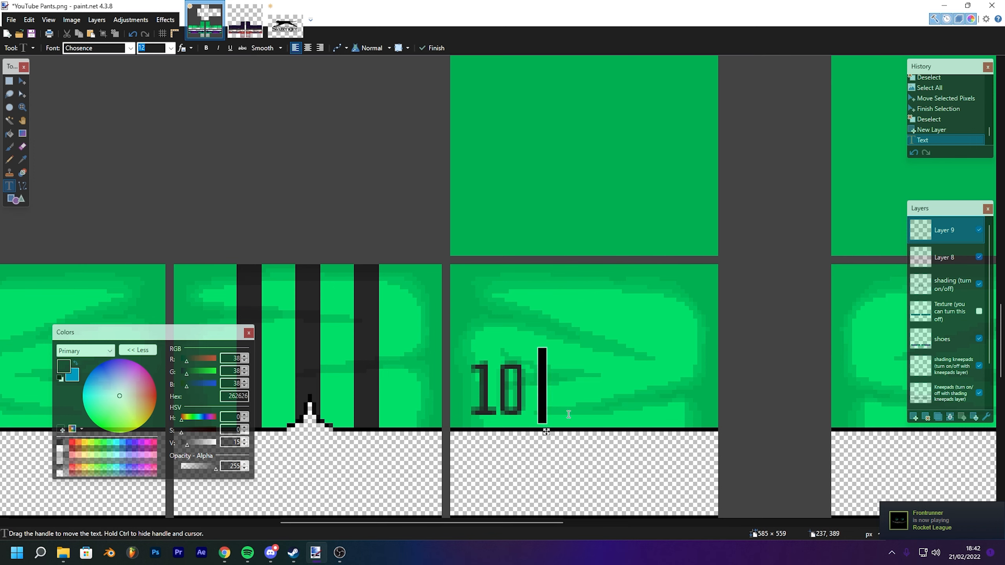
scroll(522, 272, "down", 5)
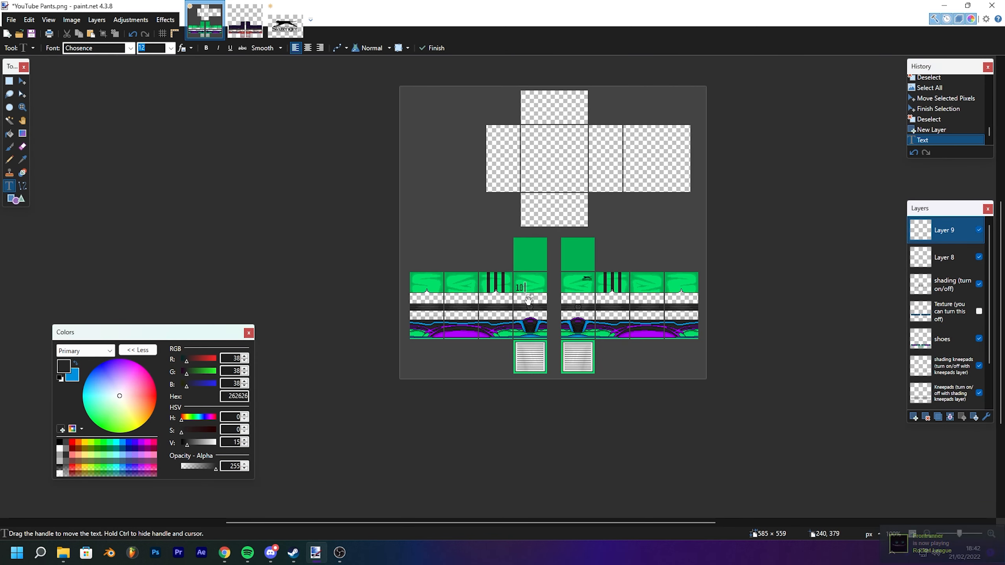
left_click(335, 47)
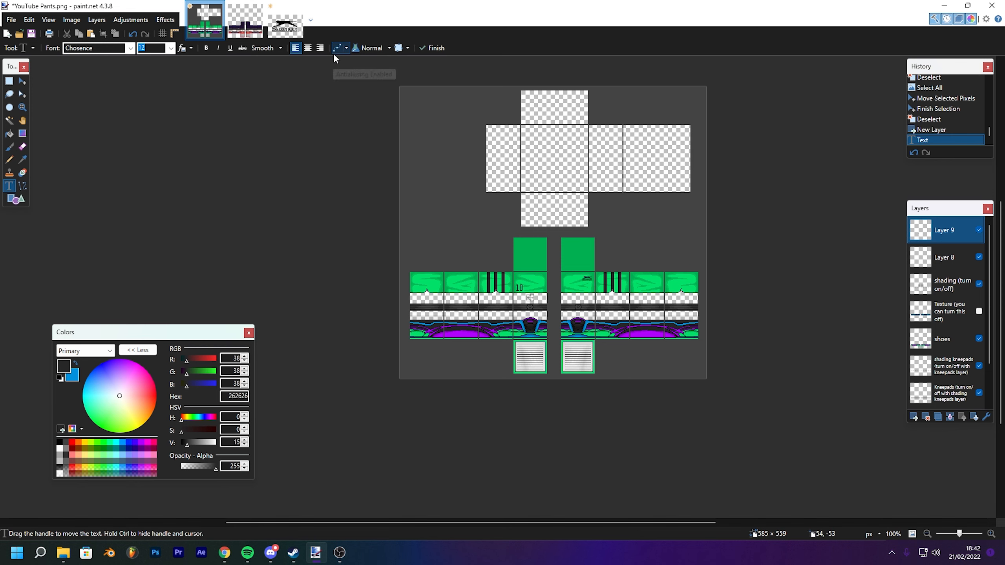
scroll(522, 163, "up", 4)
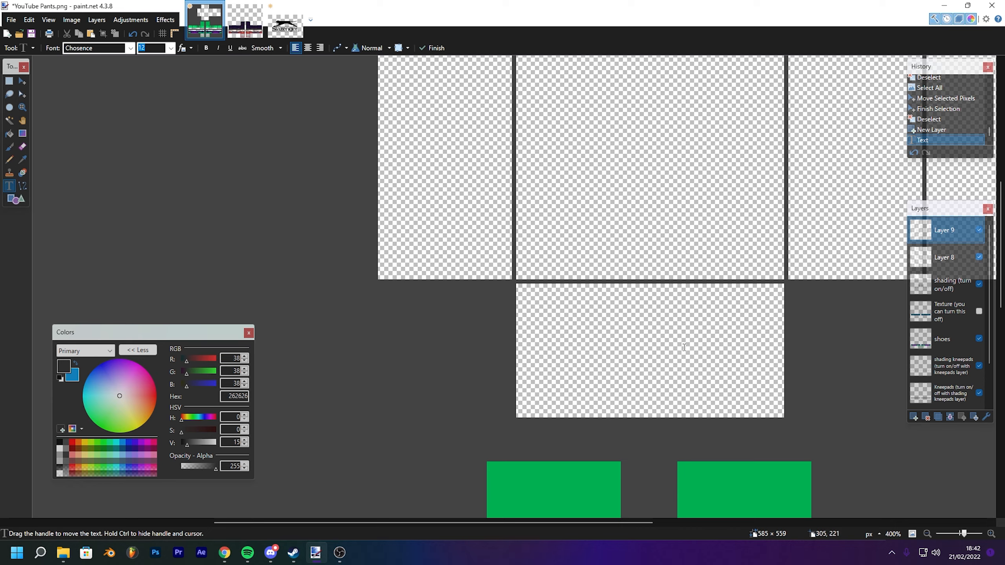
- Finish the text and move the 10 into position on the left leg's upper panel
left_click(23, 81)
scroll(656, 386, "down", 4)
left_click_drag(656, 386, 624, 201)
left_click_drag(474, 224, 512, 227)
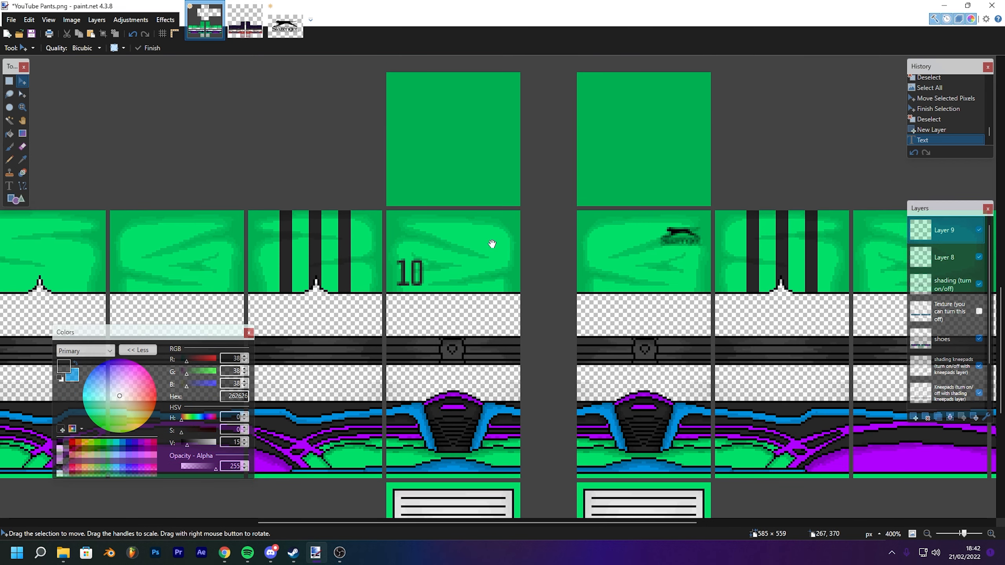
- Switch to Chrome and open coolors.co in a new tab
left_click(235, 553)
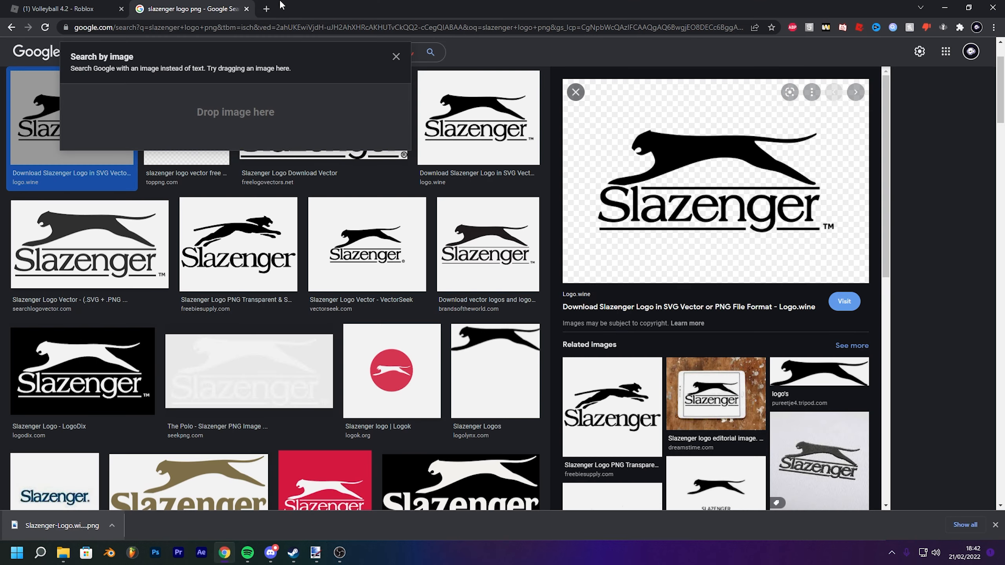
left_click(266, 8)
type("coolors")
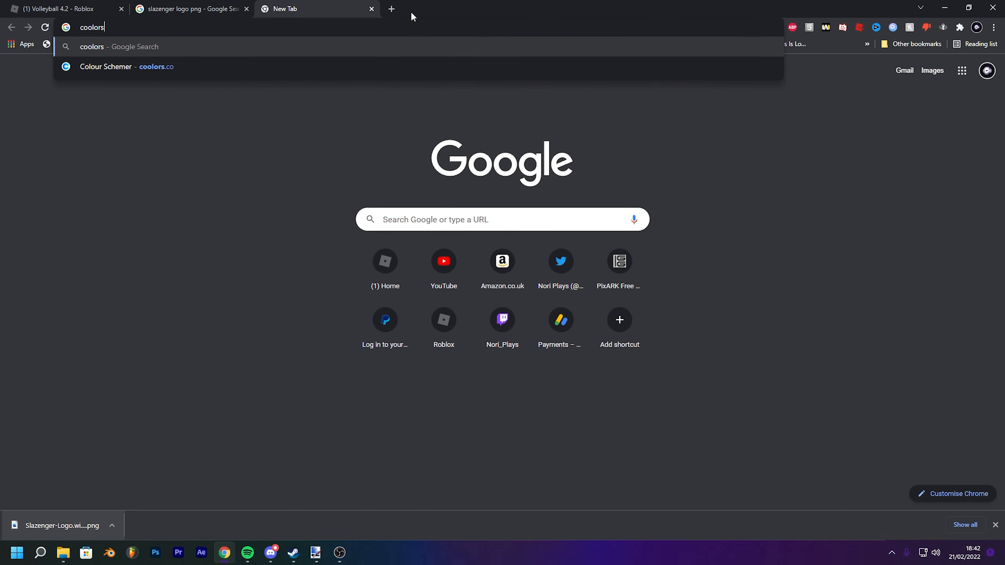
key("Down")
key("Return")
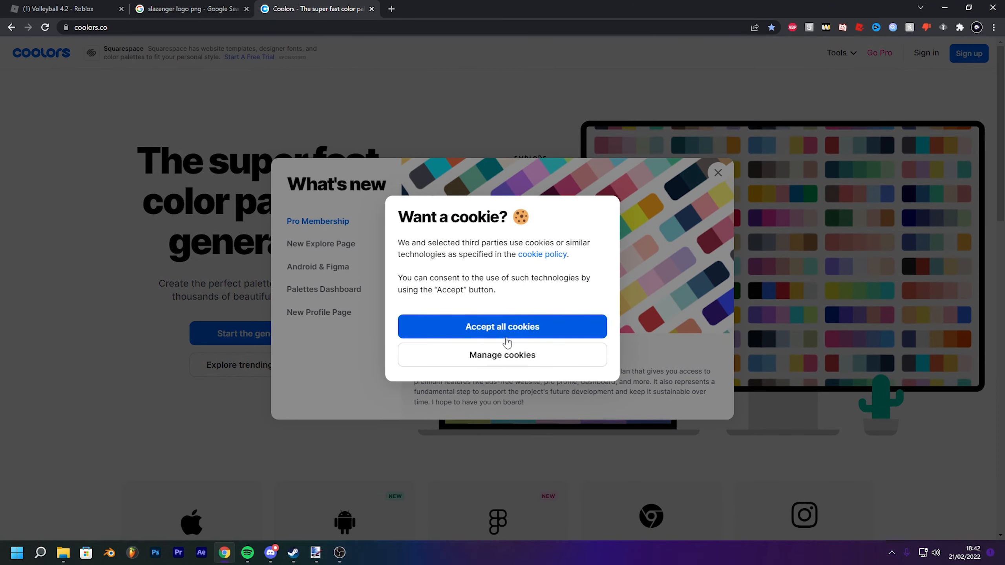
- Dismiss the What's new pop-up, start the palette generator and close its welcome message
left_click(506, 337)
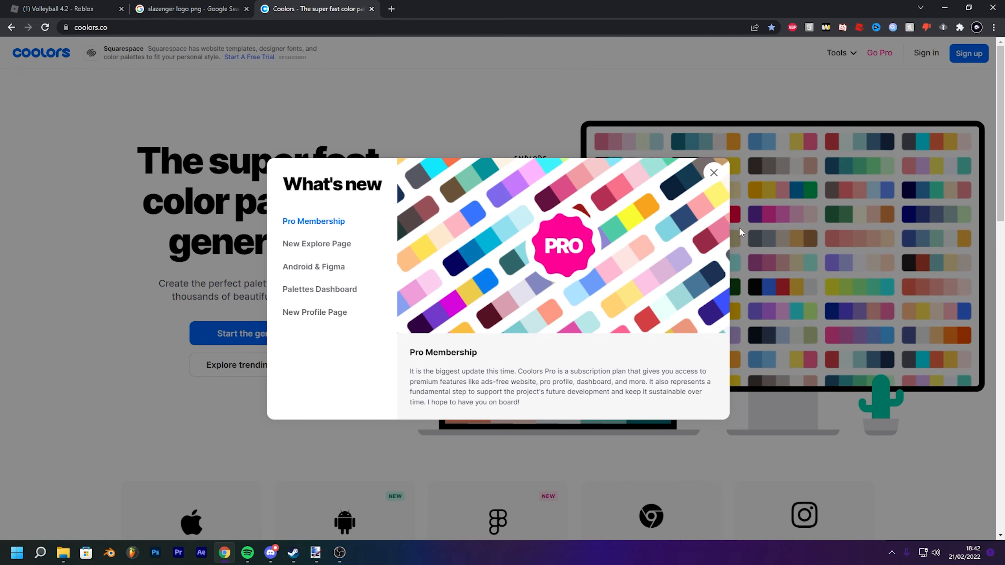
left_click(717, 173)
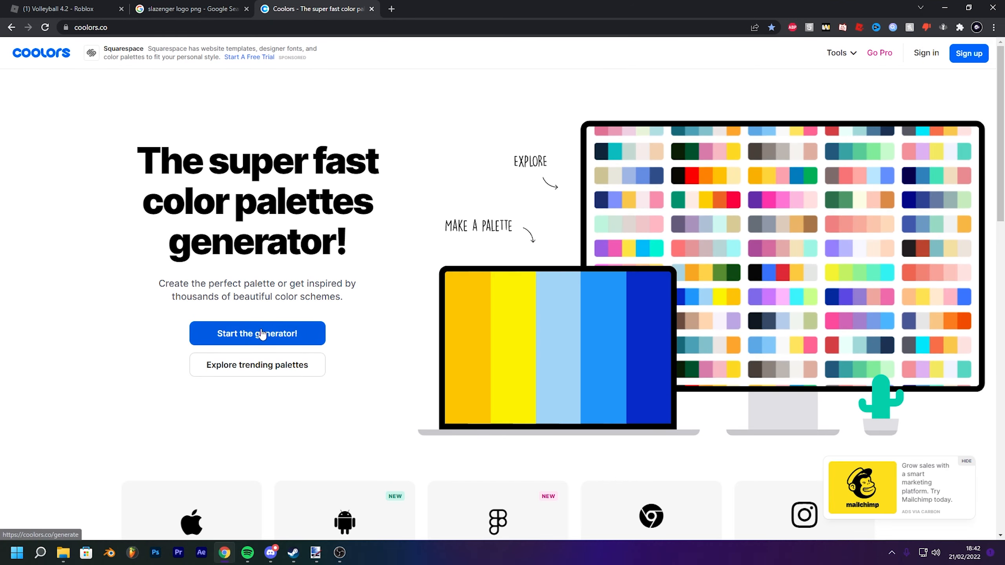
left_click(265, 334)
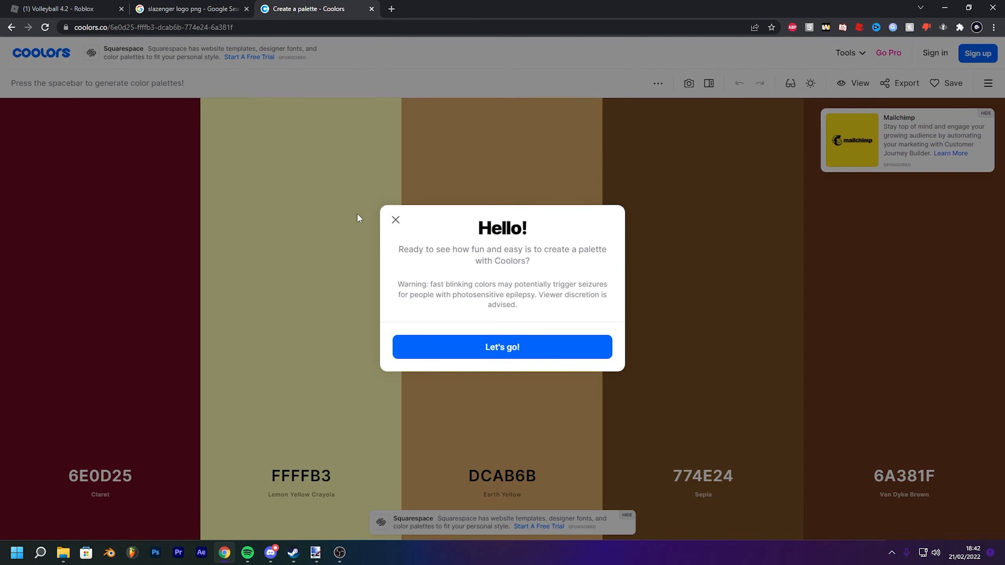
left_click(394, 220)
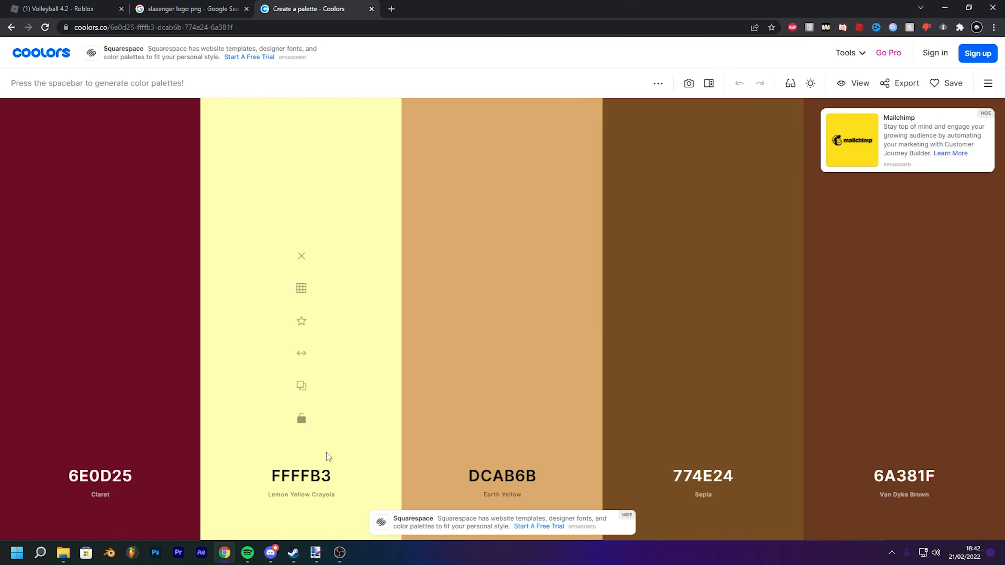
- Generate several new colour palettes with the first two colours kept locked
key("space")
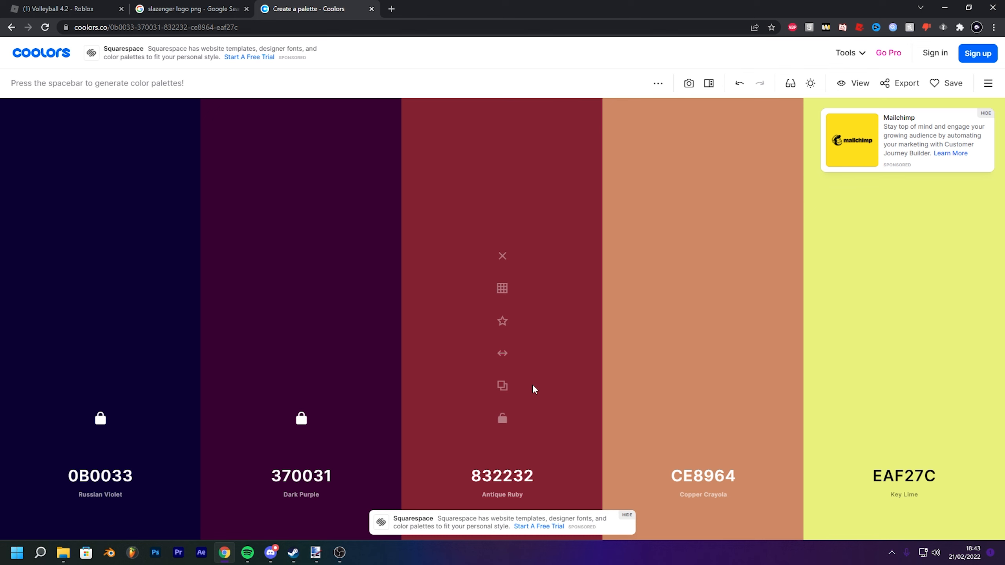
key("space")
key("space")
key("space")
key("space")
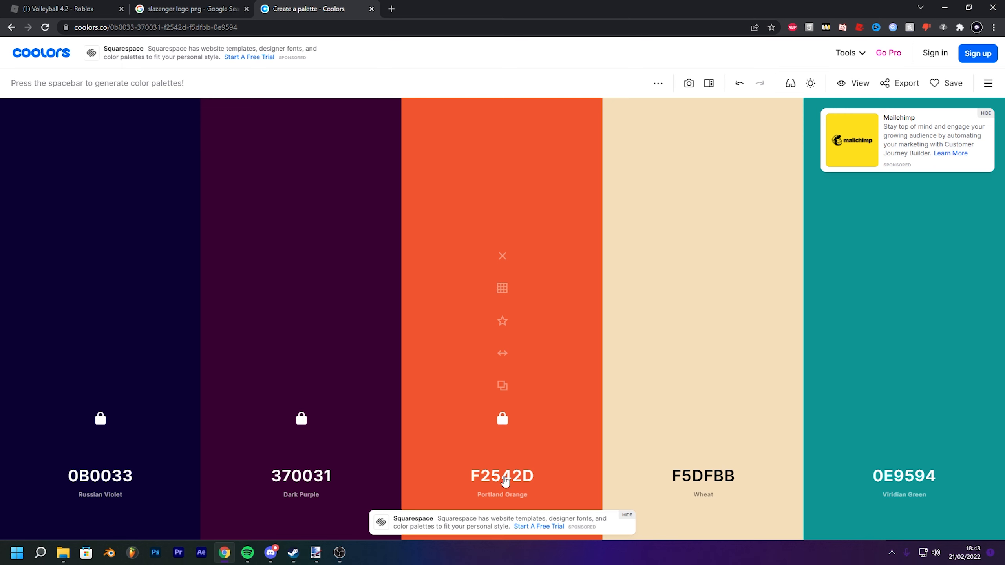
- Open the picker for the F2542D swatch and select its hex code
left_click(495, 477)
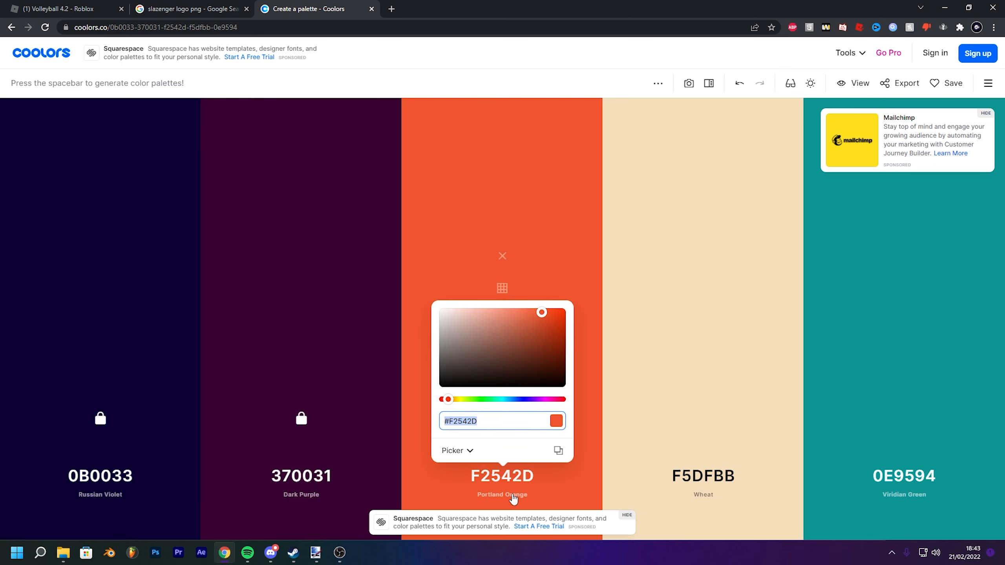
left_click(512, 494)
left_click(418, 246)
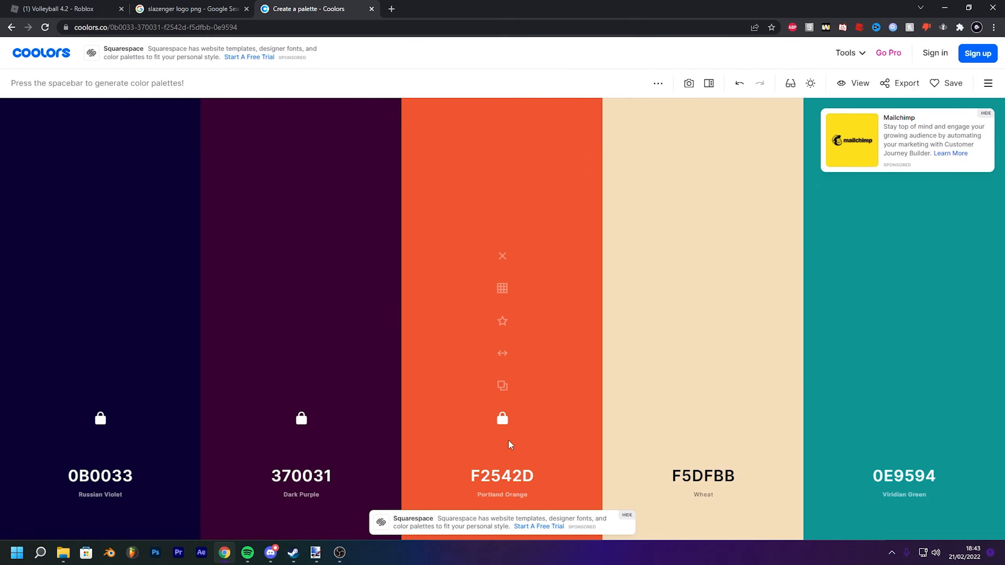
left_click(501, 479)
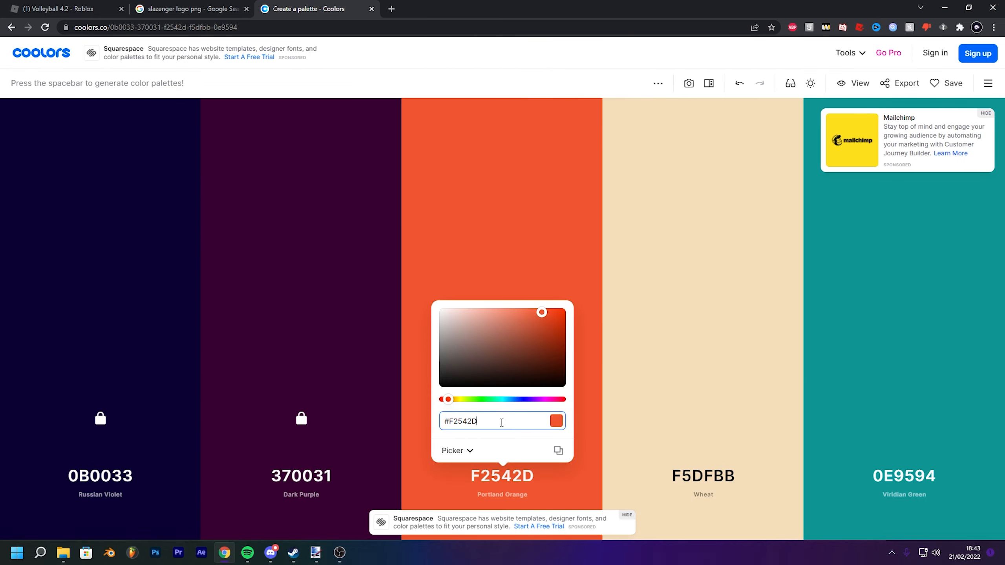
key("ctrl+a")
key("ctrl+c")
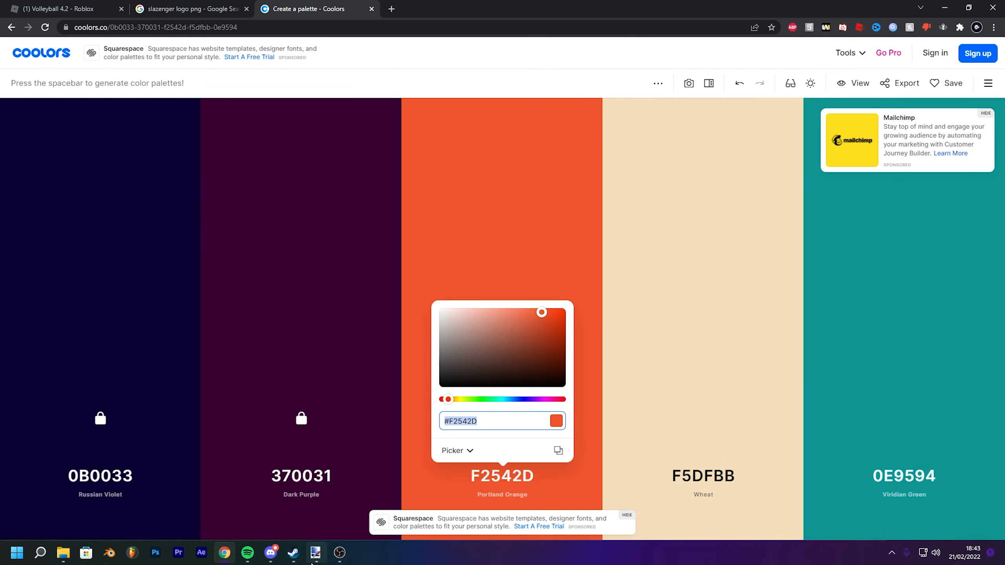
- Switch to Paint.NET and set the primary colour to hex F2542D copied from the palette
mouse_move(312, 555)
left_click(238, 499)
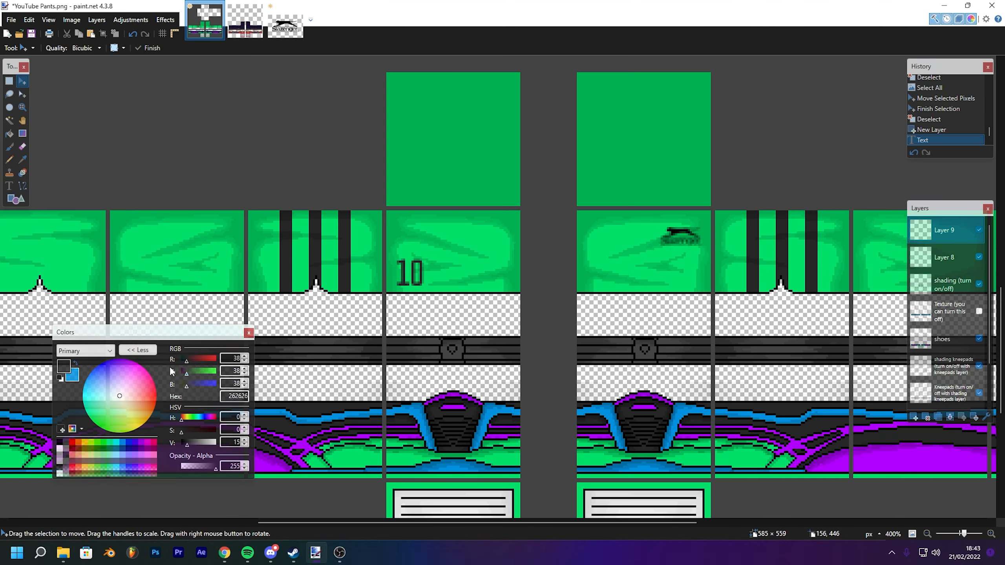
left_click_drag(181, 338, 321, 311)
double_click(366, 373)
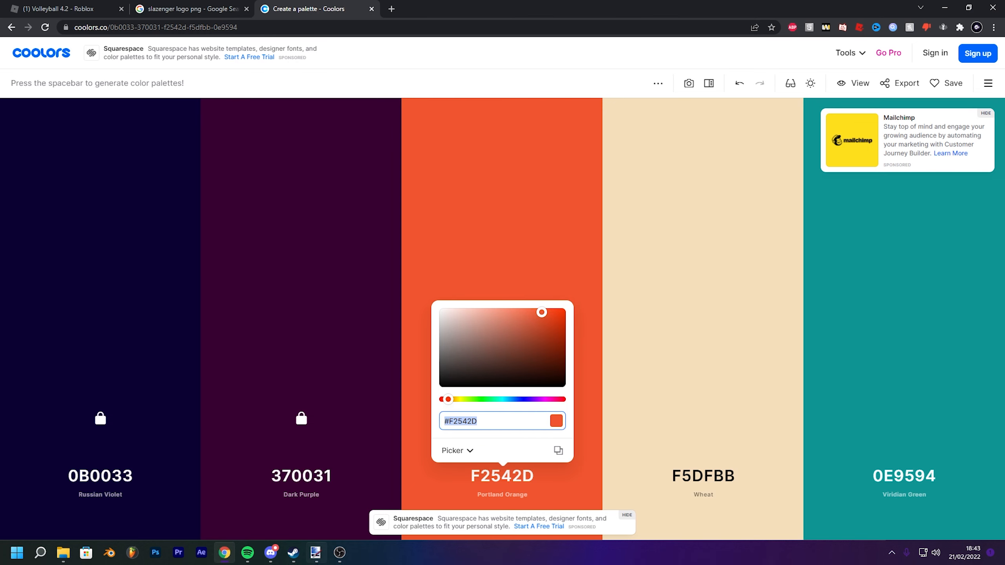
mouse_move(315, 552)
left_click(262, 513)
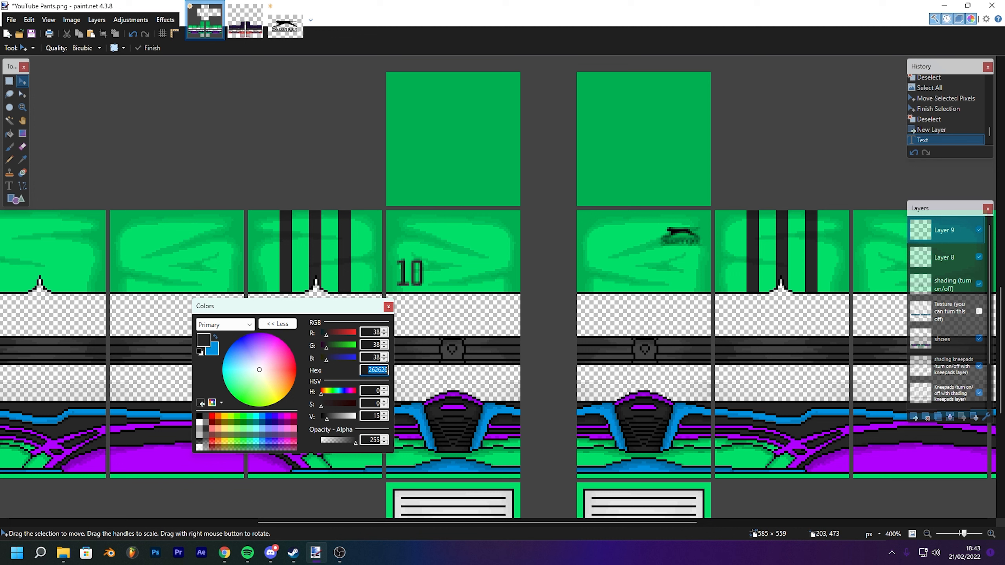
key("ctrl+v")
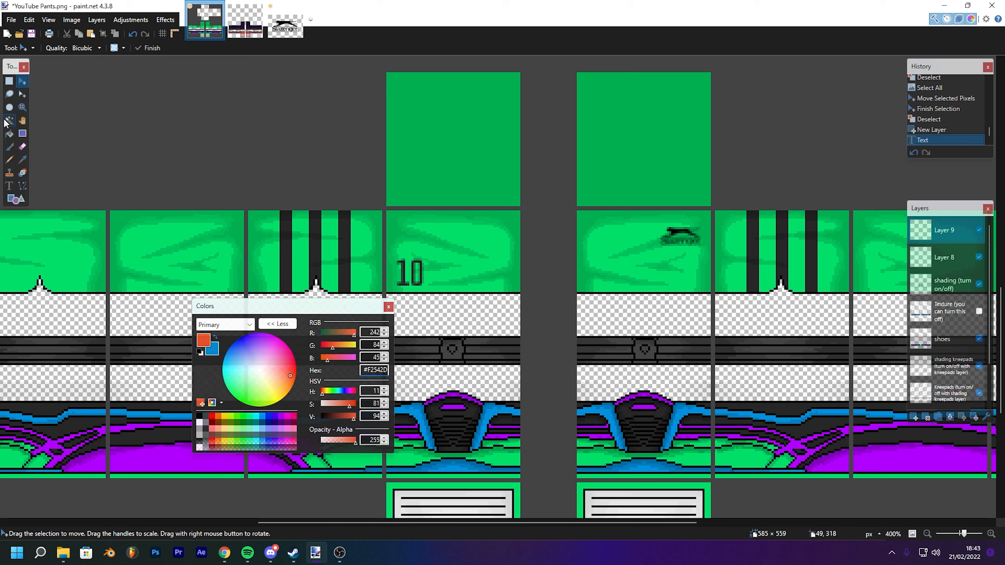
- Select the Shorts layer and try Paint Bucket fills on the front leg panel, undoing each attempt
key("f")
scroll(946, 337, "down", 2)
left_click(941, 370)
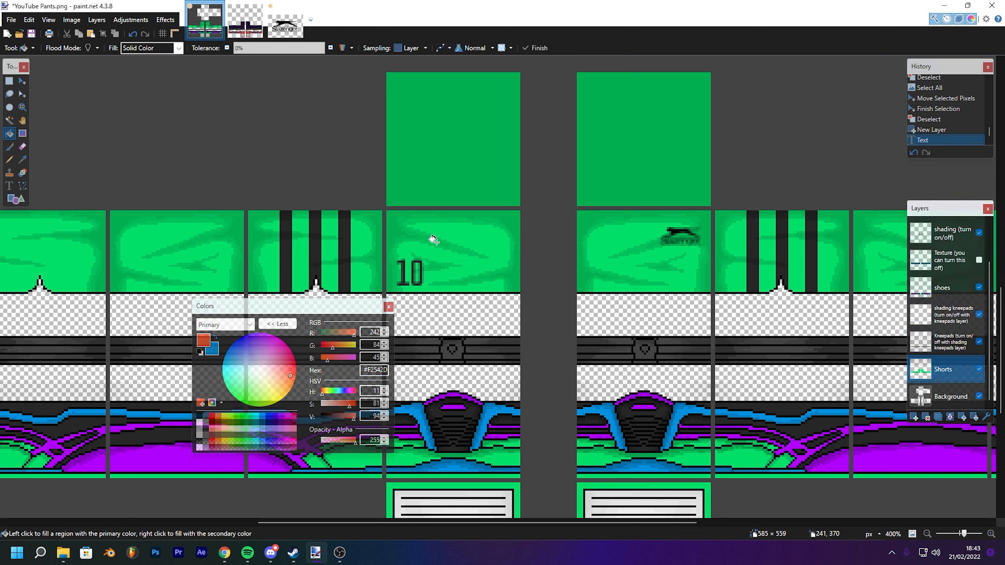
left_click(455, 242)
left_click(616, 252)
key("ctrl+z")
key("ctrl+z")
key("ctrl+z")
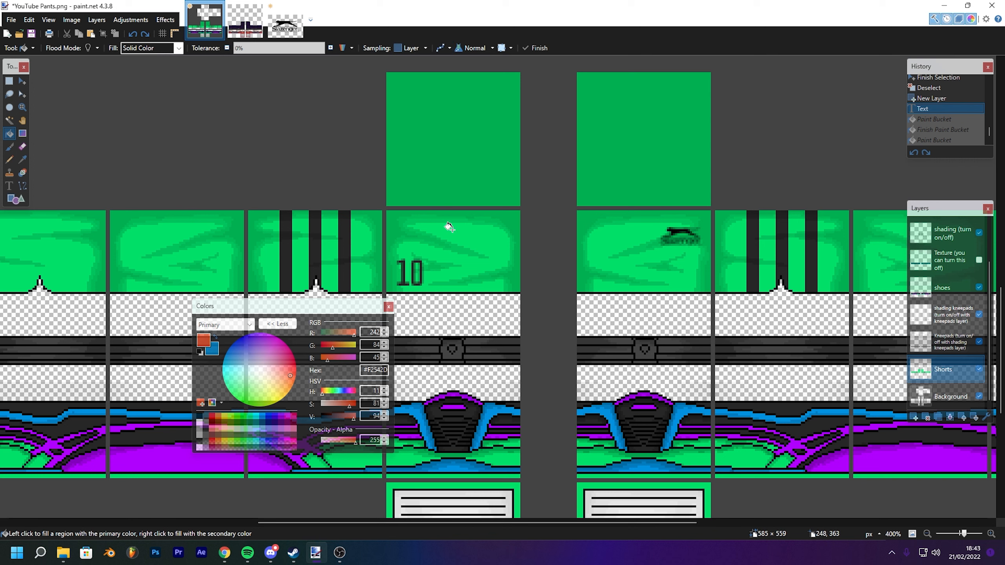
left_click(431, 229)
key("ctrl+z")
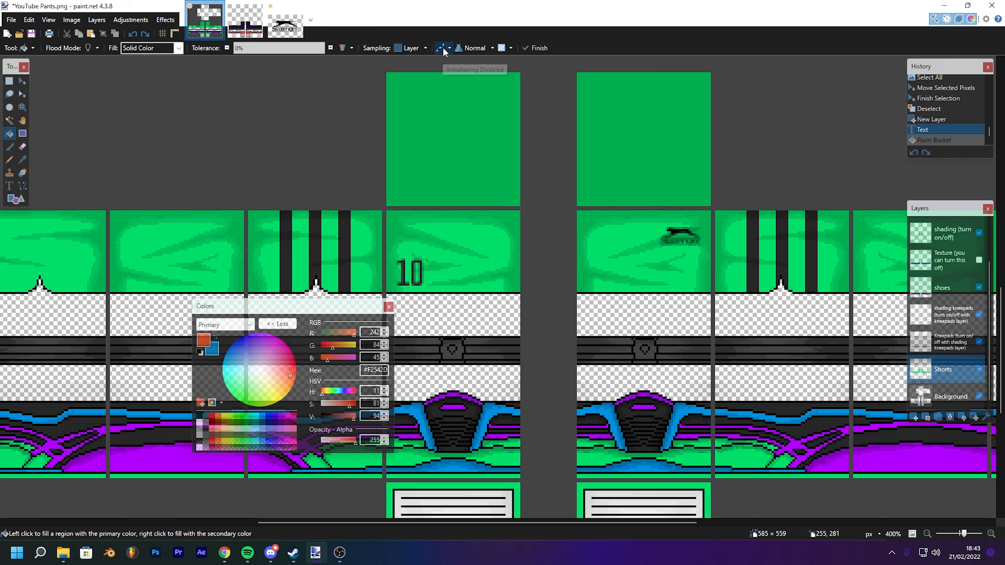
left_click(471, 233)
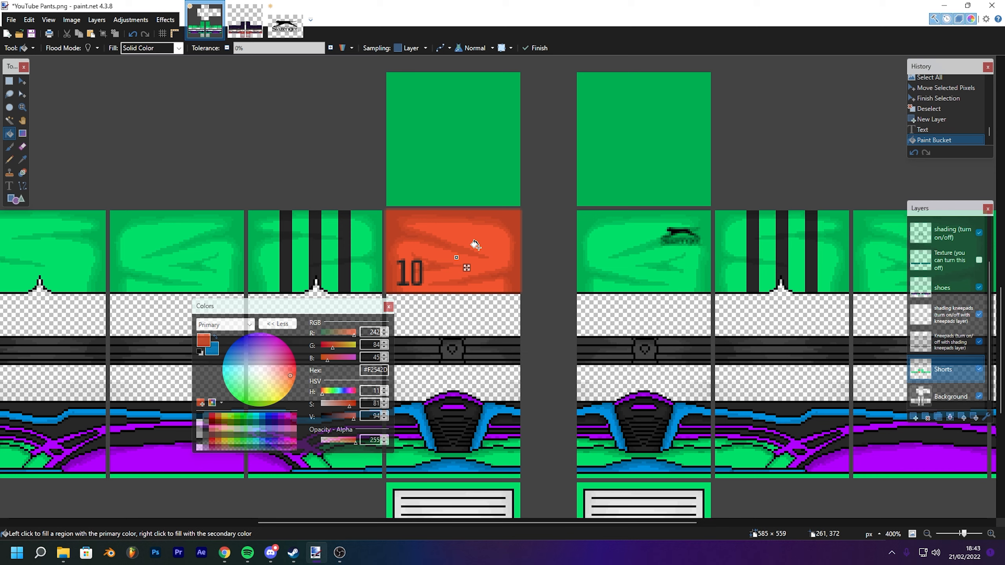
scroll(474, 245, "up", 5)
key("ctrl+z")
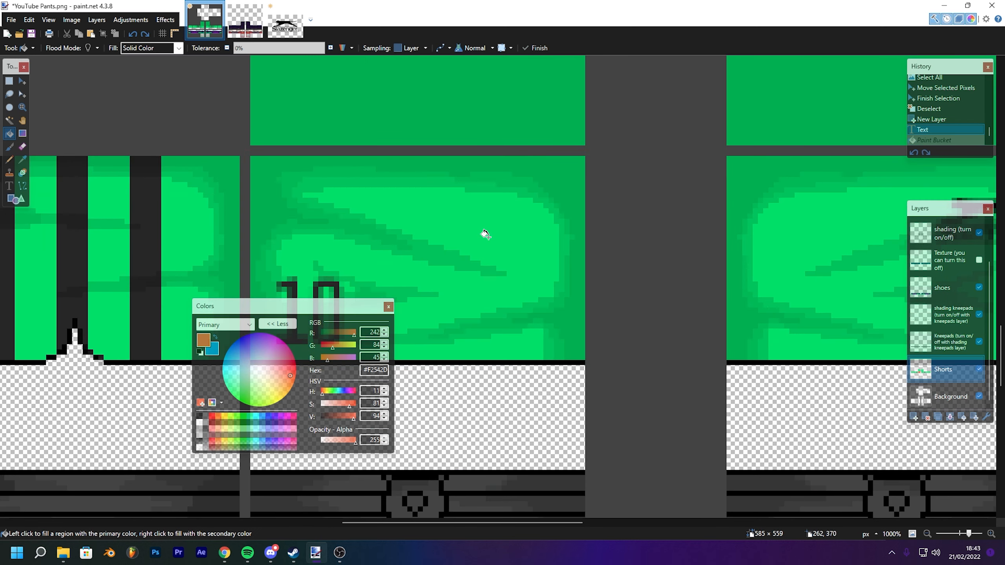
- Turn off antialiasing and fill the front and back upper leg panels with the orange colour
left_click(440, 47)
left_click(433, 216)
left_click(813, 233)
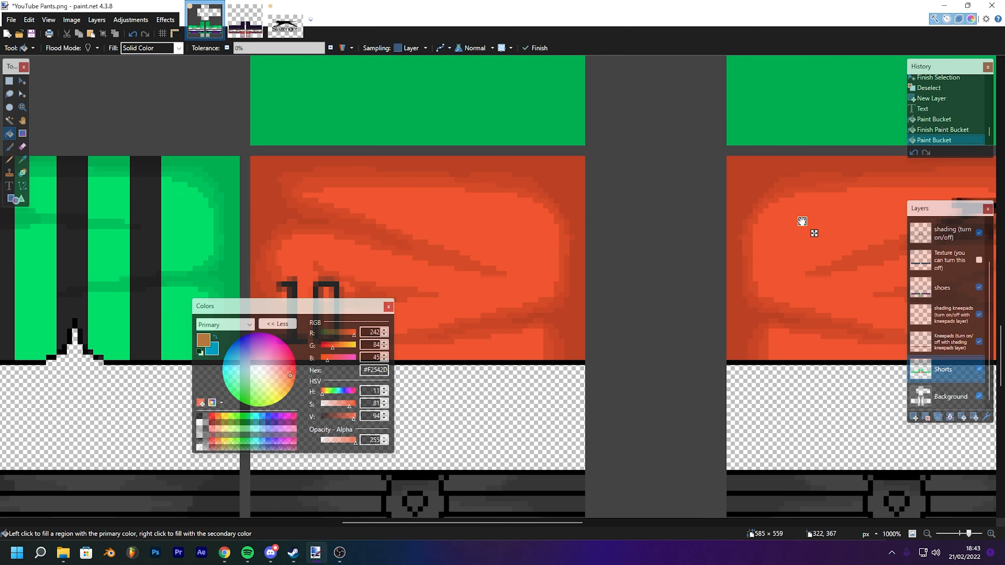
- Fill the hip tops and the panels around the second leg's stripes with orange
scroll(802, 222, "down", 5)
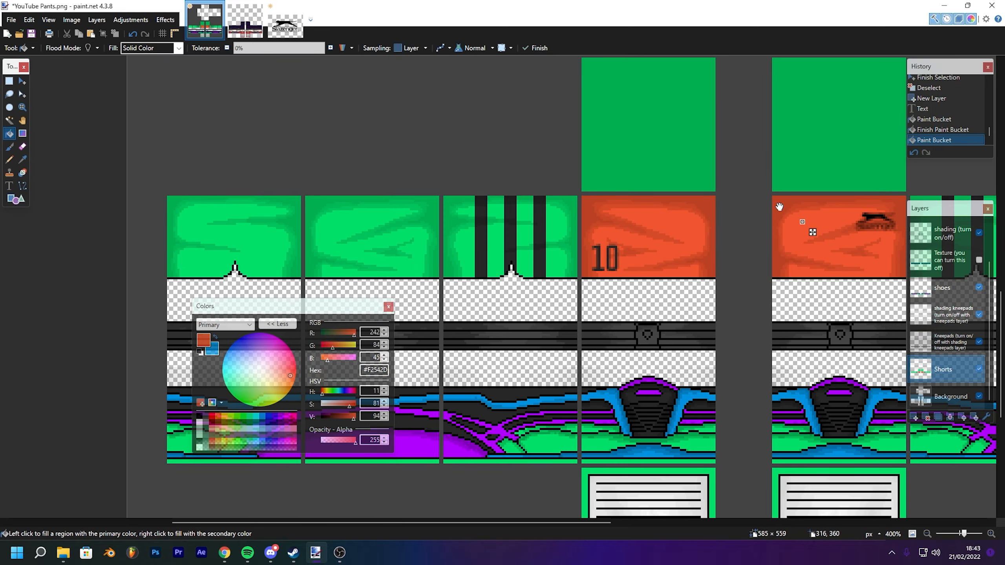
left_click_drag(780, 207, 589, 249)
left_click(459, 174)
left_click(654, 201)
left_click(726, 268)
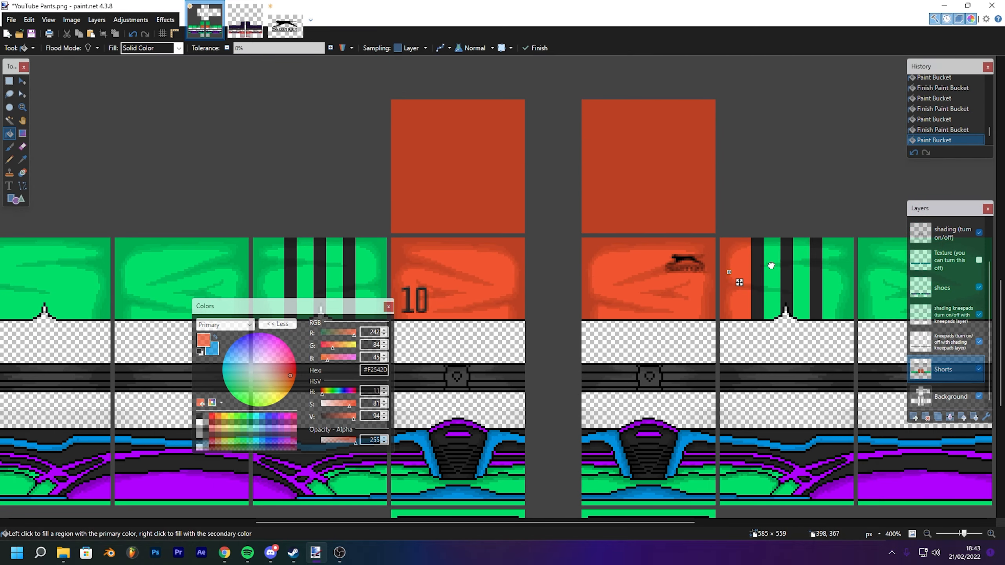
left_click(771, 266)
left_click(805, 264)
left_click(841, 260)
- Fill the stripe gaps and remaining upper panels of the first leg with orange
left_click(377, 264)
left_click(336, 261)
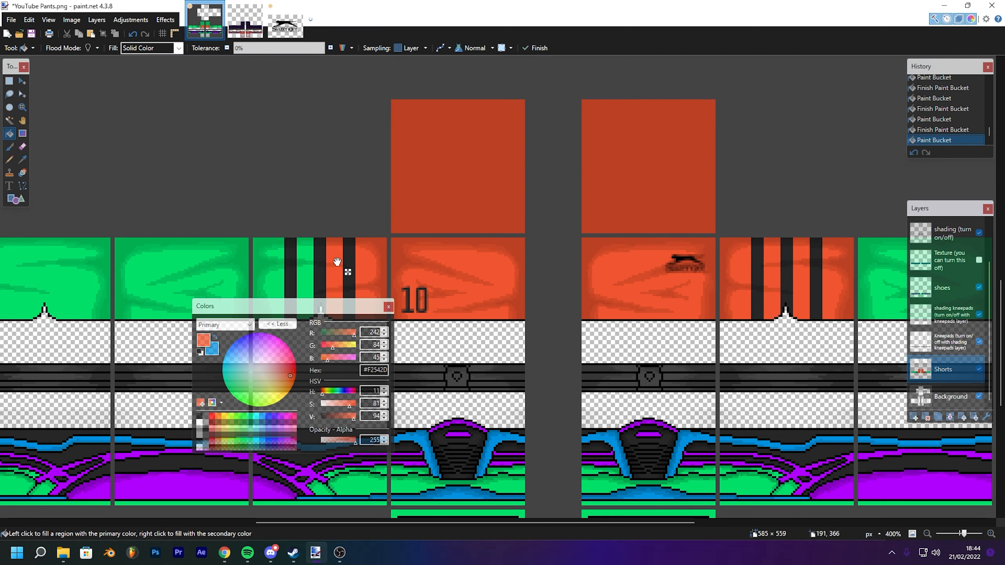
left_click(306, 264)
left_click(272, 267)
left_click(196, 264)
left_click(58, 270)
left_click_drag(687, 270, 442, 245)
left_click(645, 235)
left_click(808, 249)
scroll(516, 217, "down", 5)
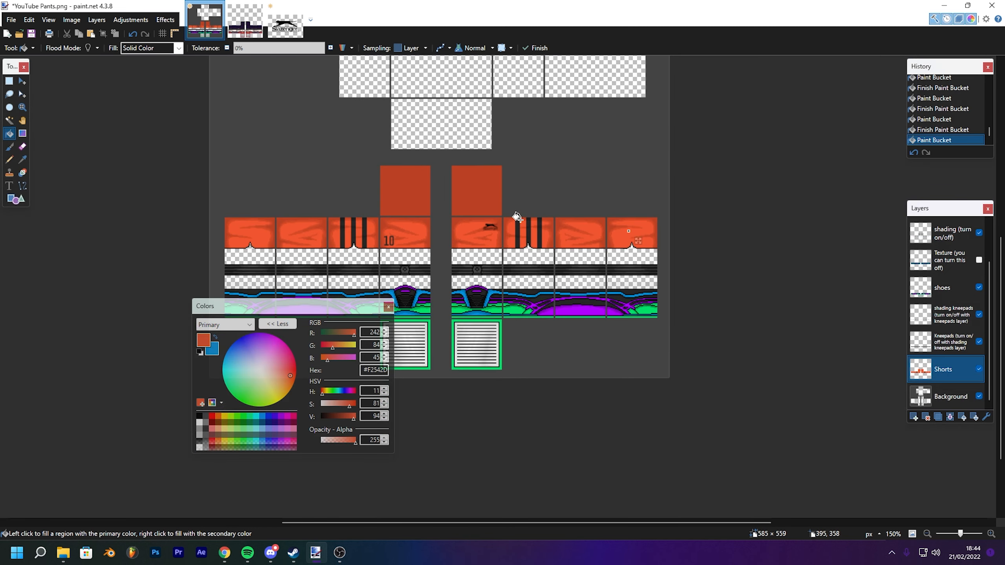
scroll(516, 217, "up", 3)
scroll(517, 217, "up", 2)
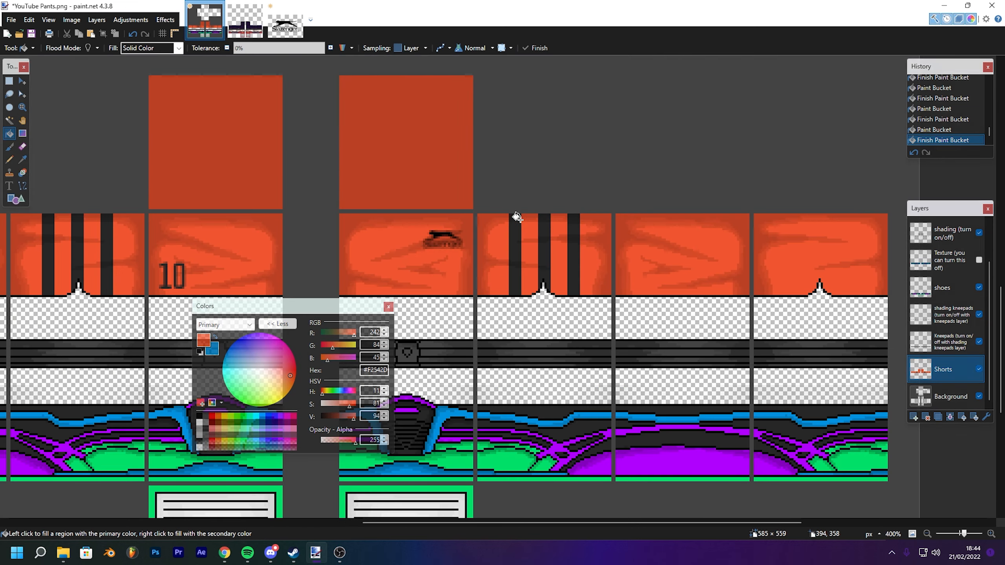
- Review the recoloured pants template at different zoom levels
left_click(224, 552)
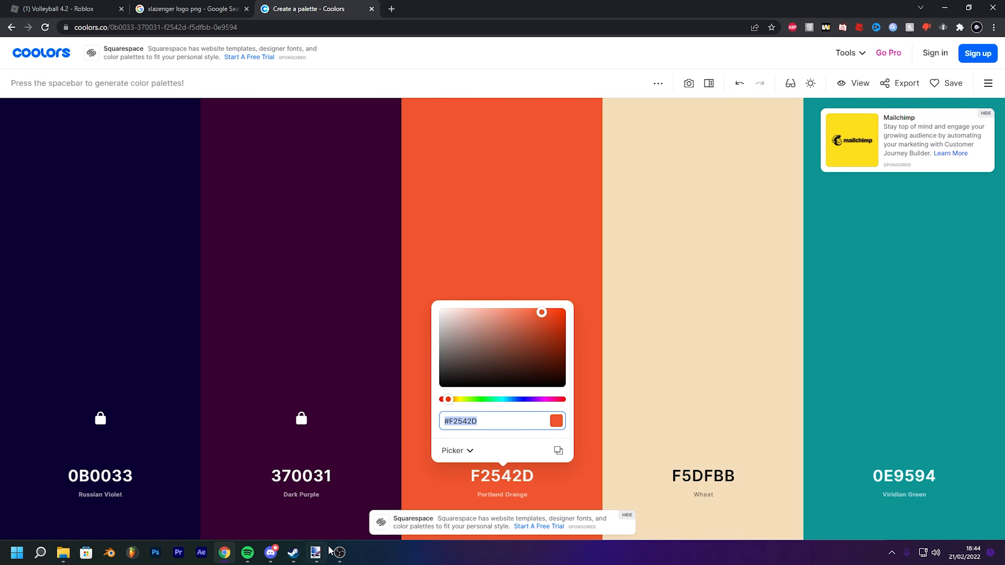
left_click(320, 556)
left_click(381, 515)
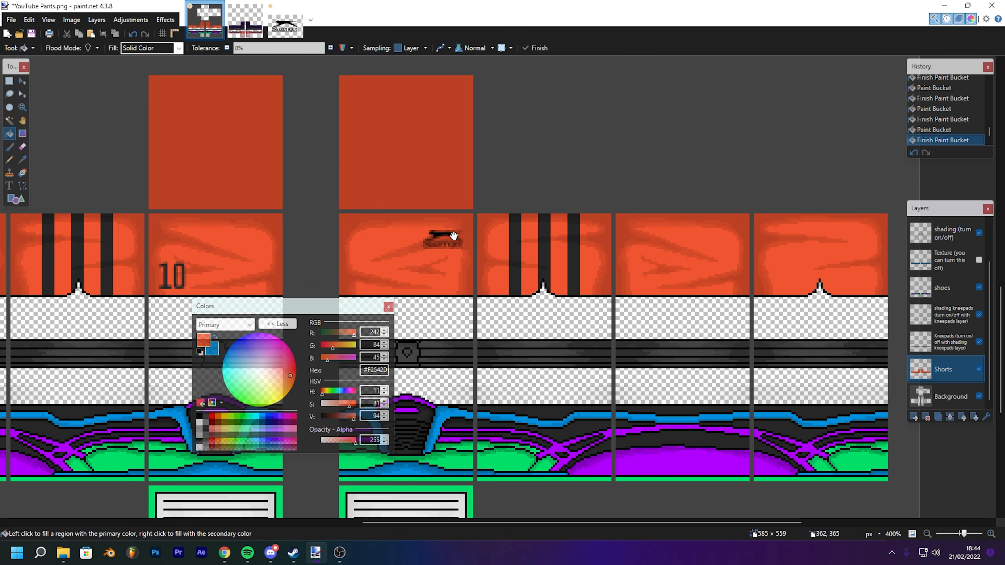
left_click_drag(392, 217, 504, 196)
scroll(506, 191, "down", 6)
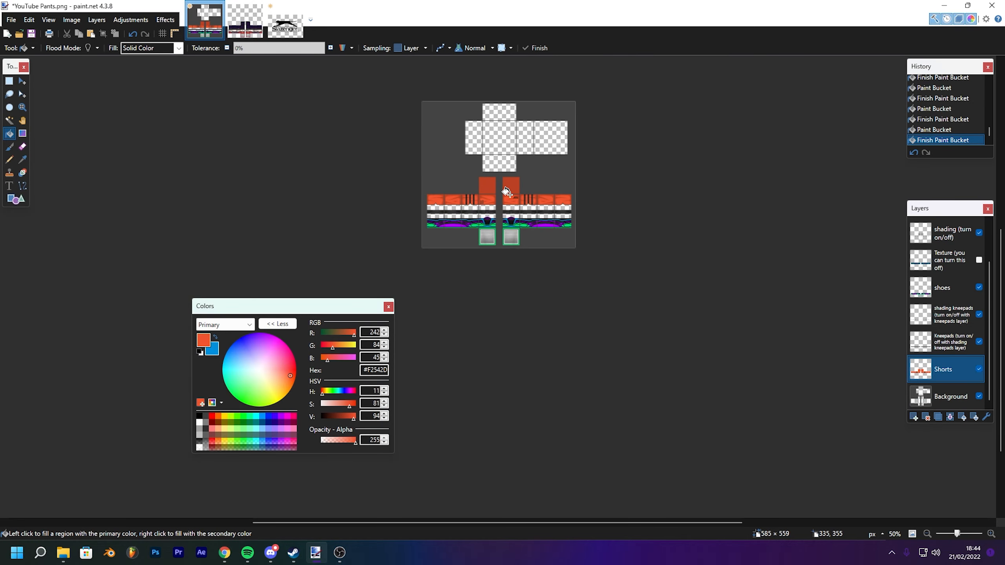
scroll(508, 194, "up", 4)
mouse_move(505, 189)
left_mouse_down()
mouse_move(549, 253)
mouse_move(633, 242)
mouse_move(629, 225)
mouse_move(617, 357)
mouse_move(599, 243)
left_mouse_up()
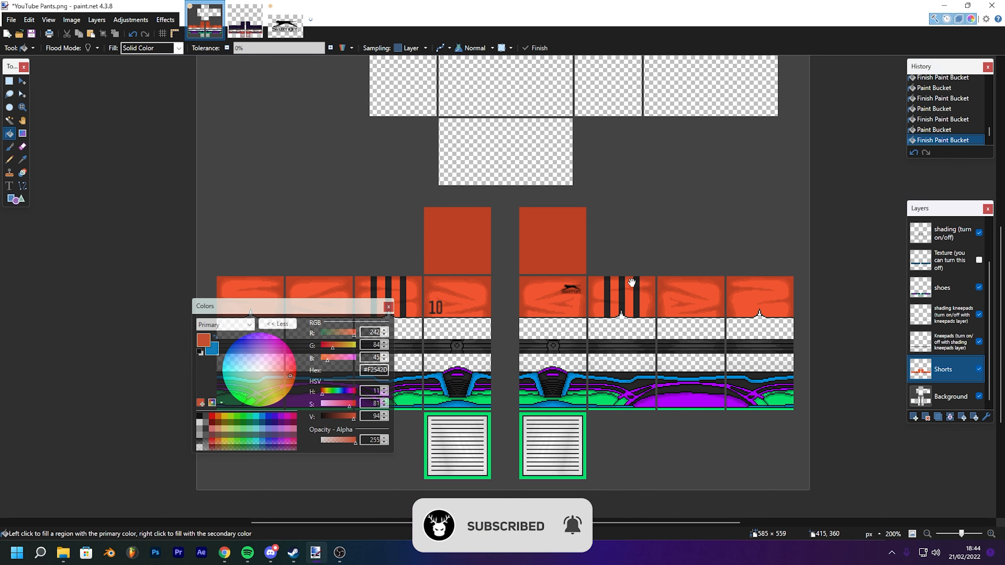
left_click_drag(632, 283, 615, 214)
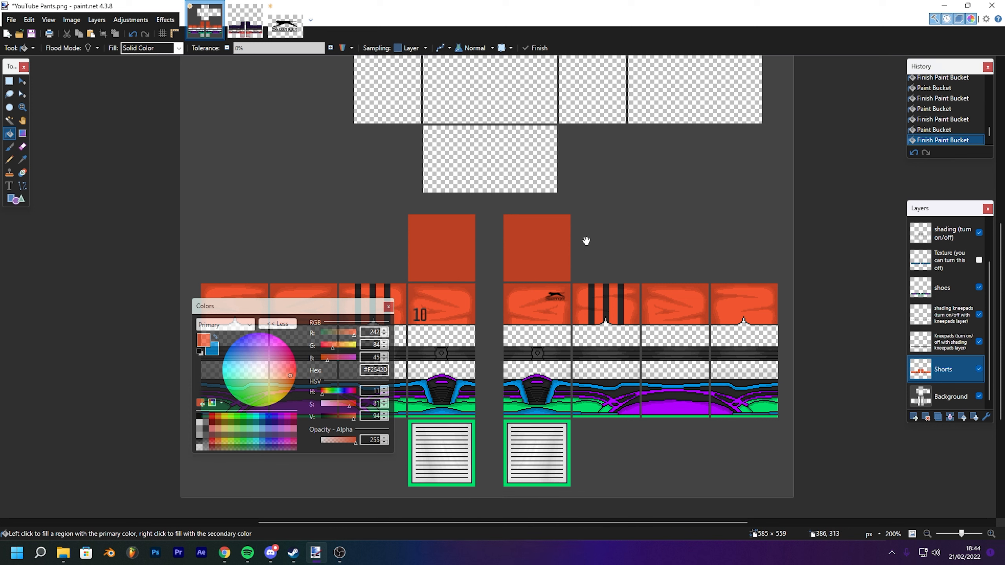
scroll(572, 237, "up", 1)
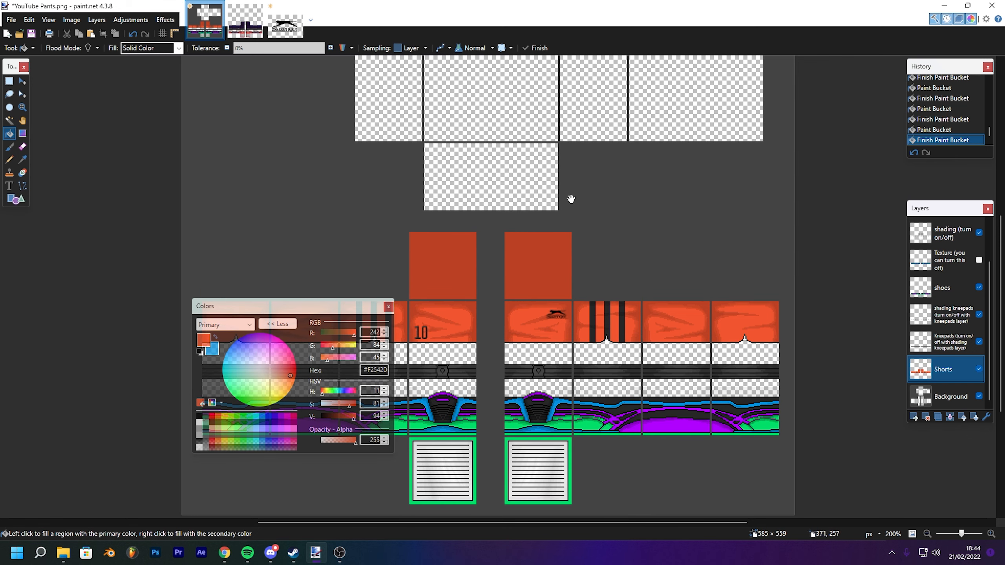
mouse_move(563, 184)
left_mouse_down()
mouse_move(511, 202)
mouse_move(542, 182)
left_mouse_up()
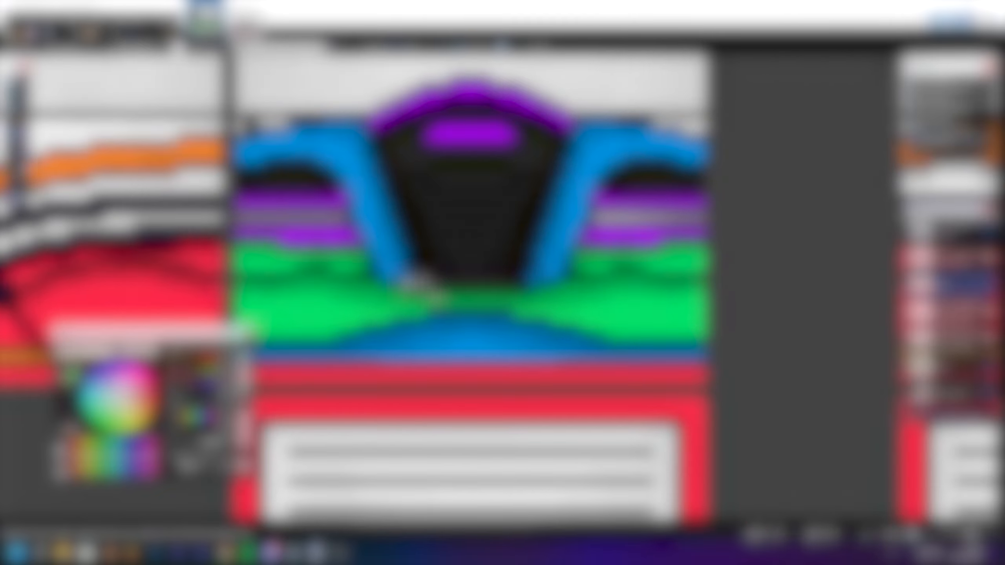
left_click_drag(529, 160, 558, 196)
left_click_drag(293, 163, 307, 163)
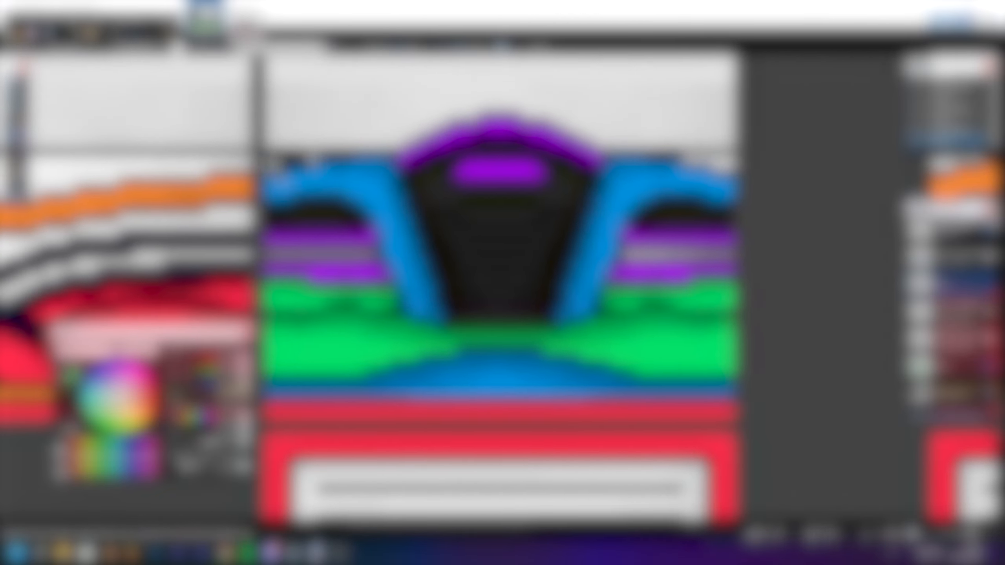
left_click_drag(707, 160, 591, 174)
mouse_move(552, 261)
left_mouse_down()
mouse_move(532, 262)
mouse_move(613, 260)
left_mouse_up()
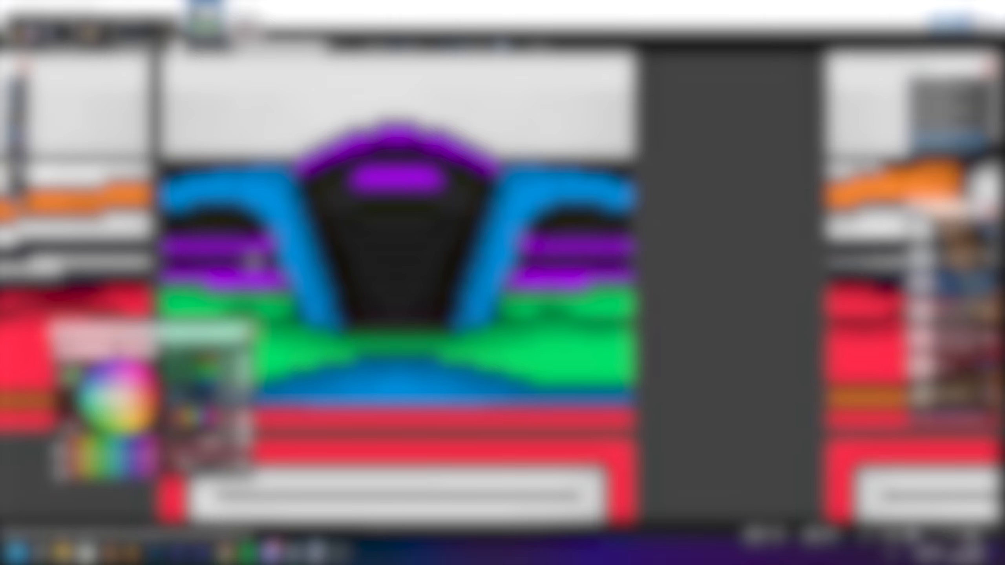